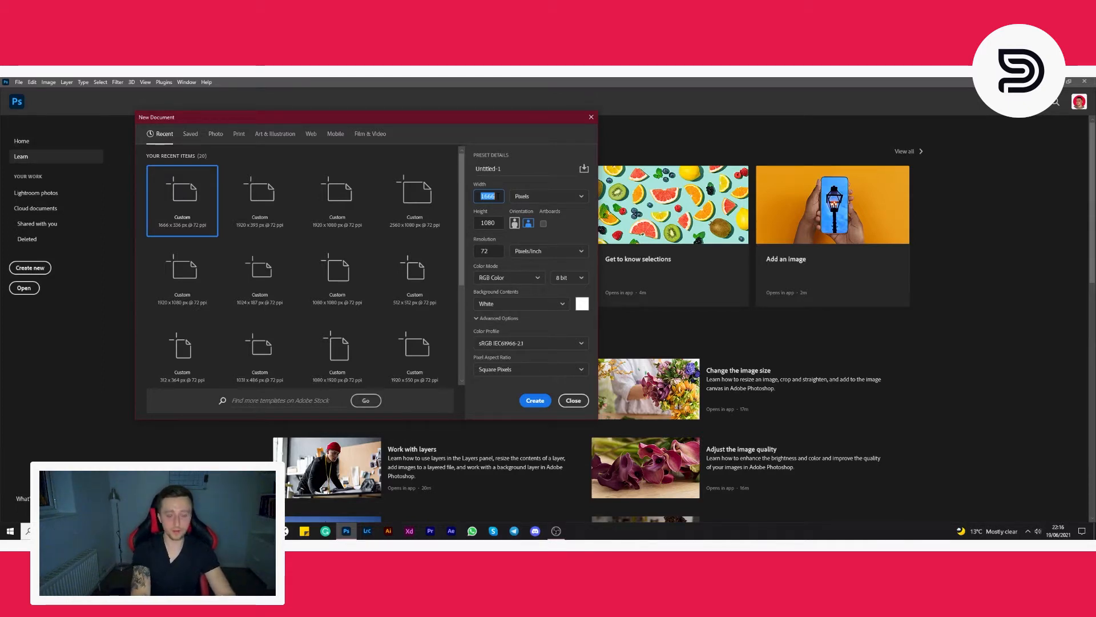
Create a new document 4320 px wide (1080 × 4) and 1080 px high
type("10")
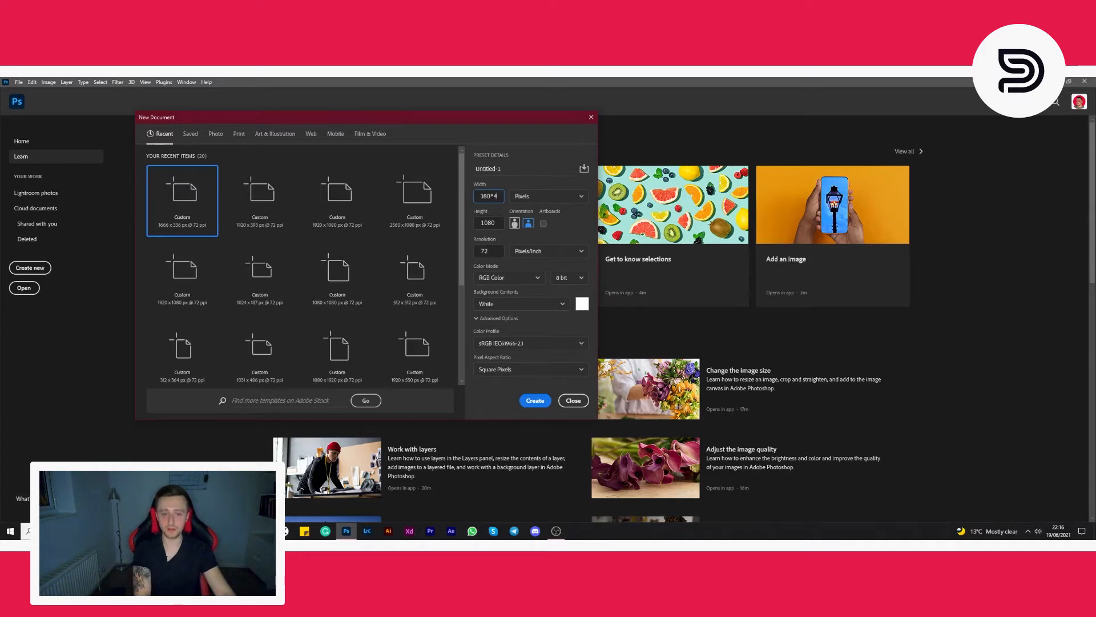
key("Tab")
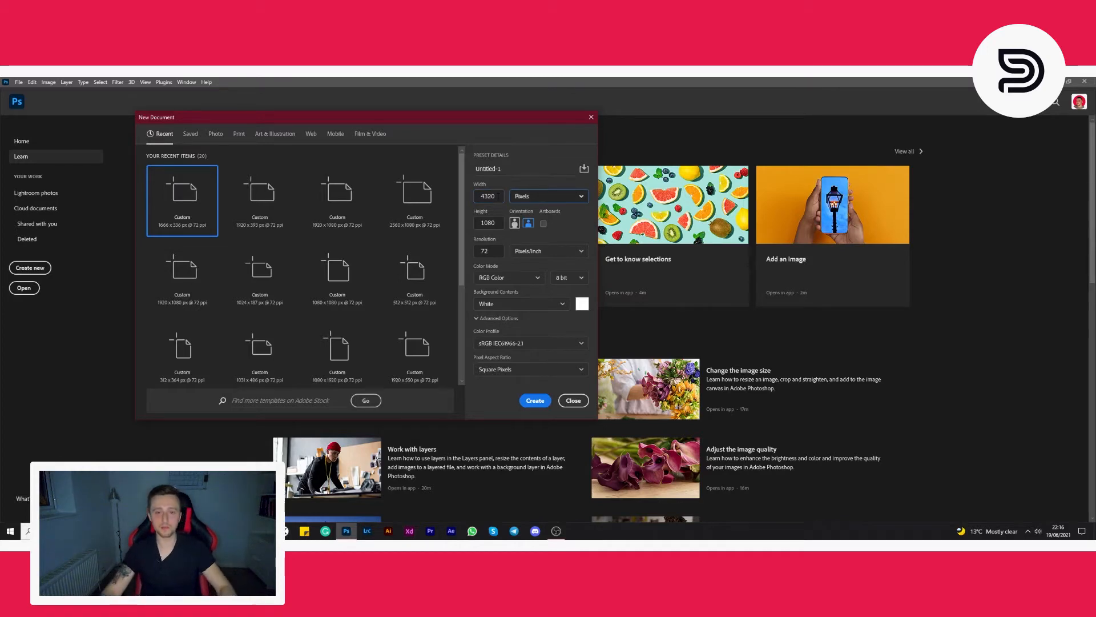
left_click(535, 400)
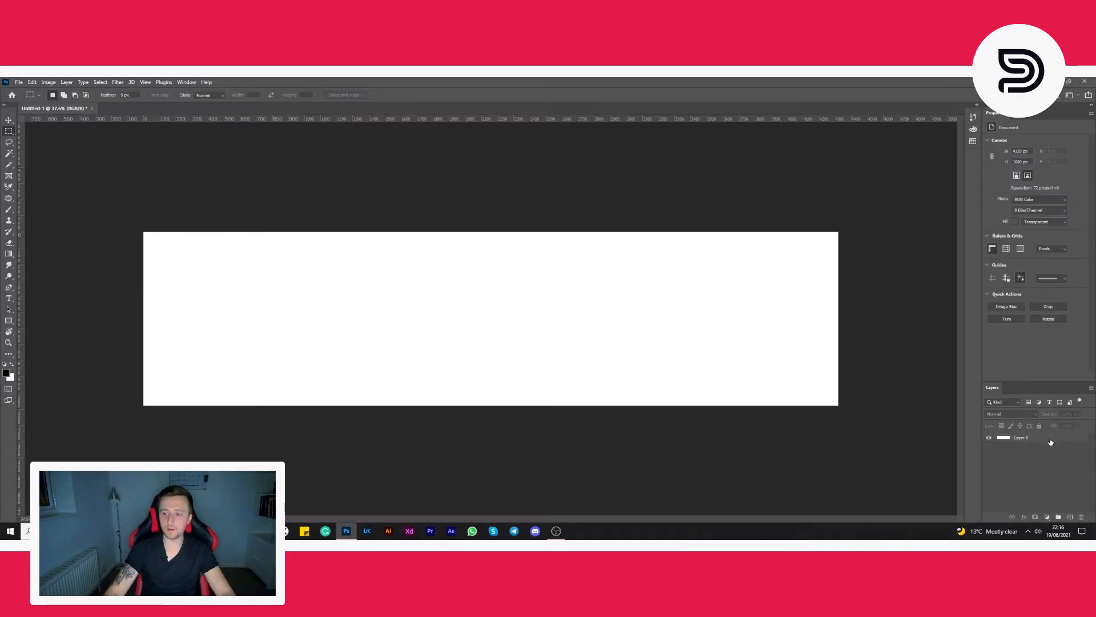
Add guides along all four edges of the canvas, using the white layer's transform bounds for alignment
key("ctrl+t")
left_click_drag(204, 121, 201, 233)
left_click_drag(20, 180, 144, 194)
left_click_drag(206, 122, 256, 406)
left_click_drag(20, 197, 838, 223)
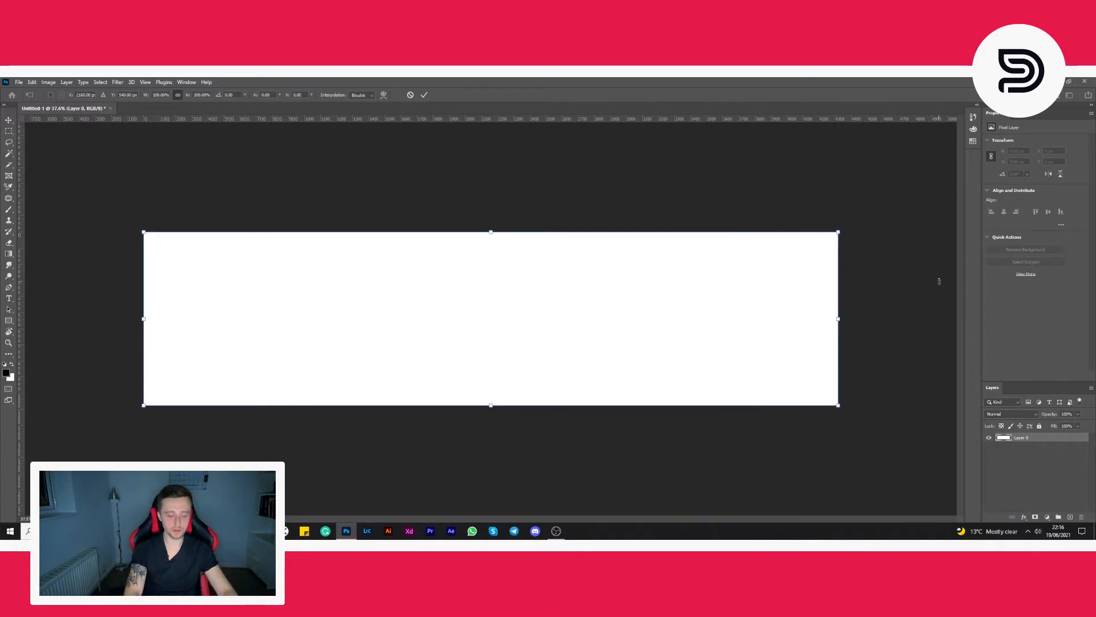
key("Return")
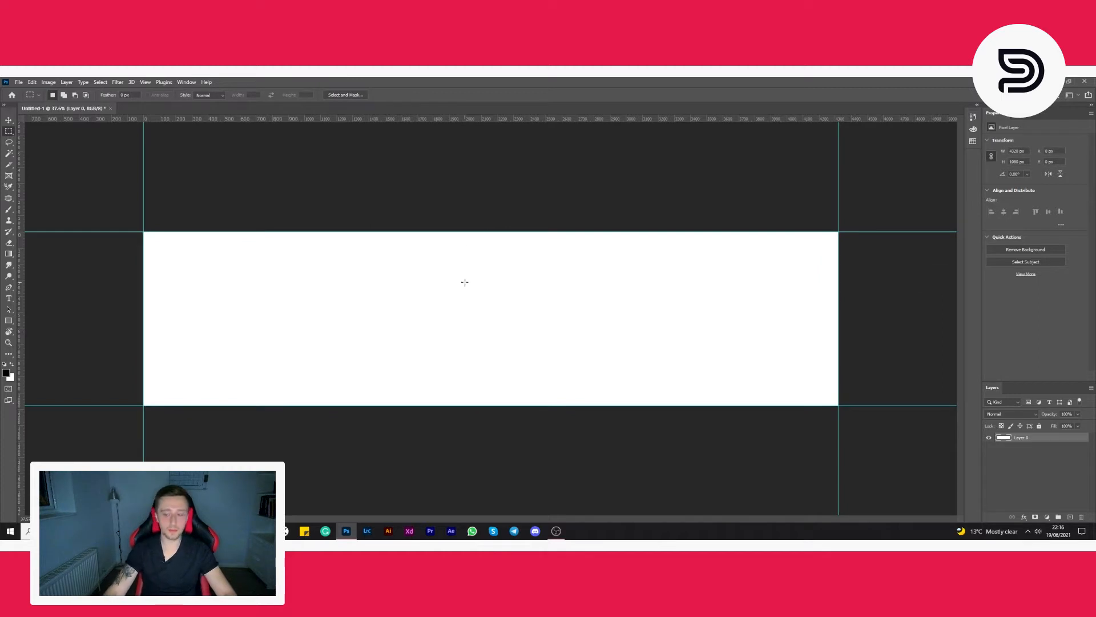
key("ctrl+t")
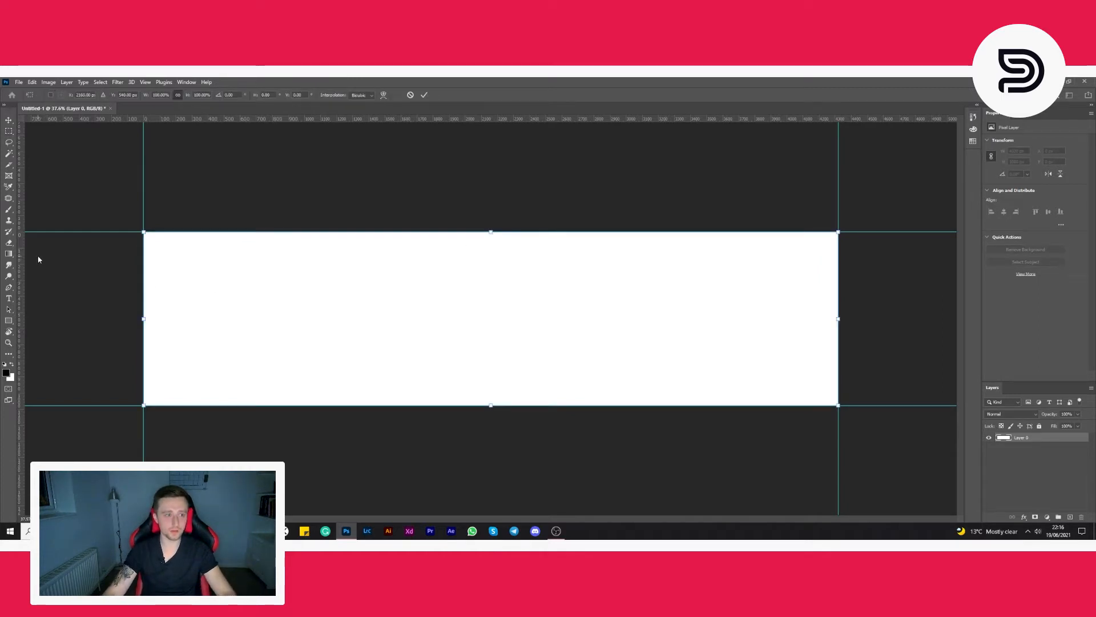
key("Return")
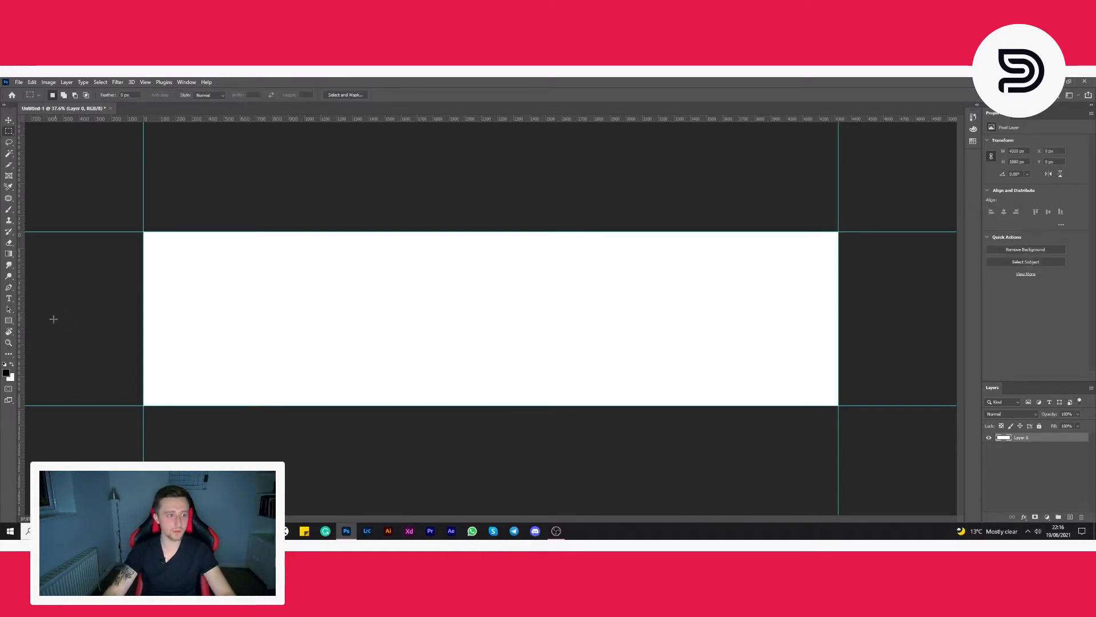
Create a 1080 × 1080 px rectangle and align it flush with the left end of the canvas
left_click(9, 321)
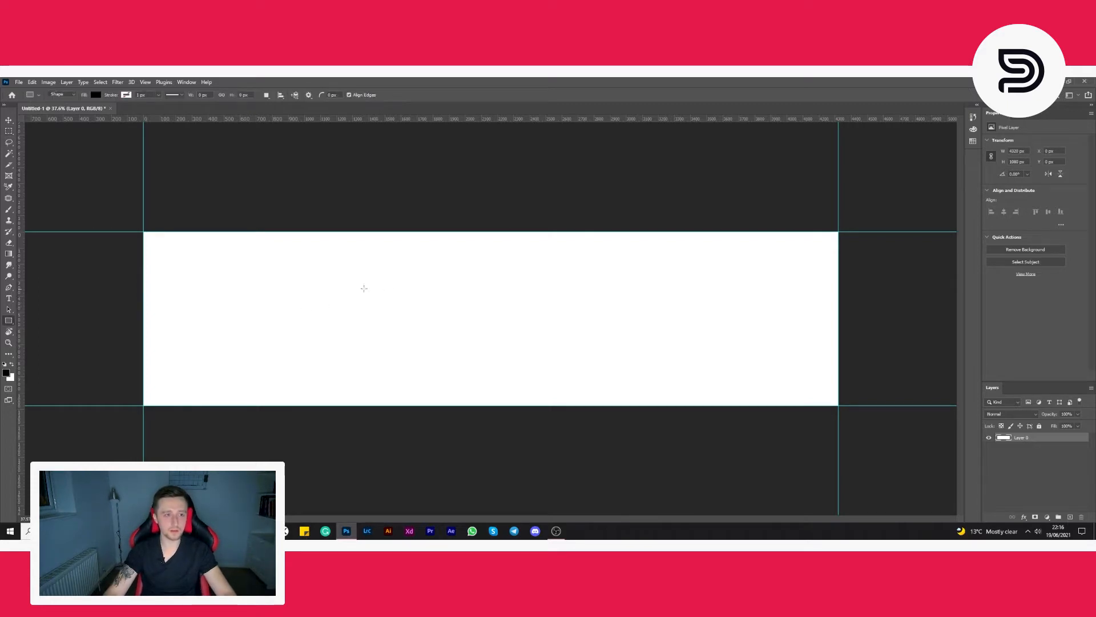
left_click(291, 261)
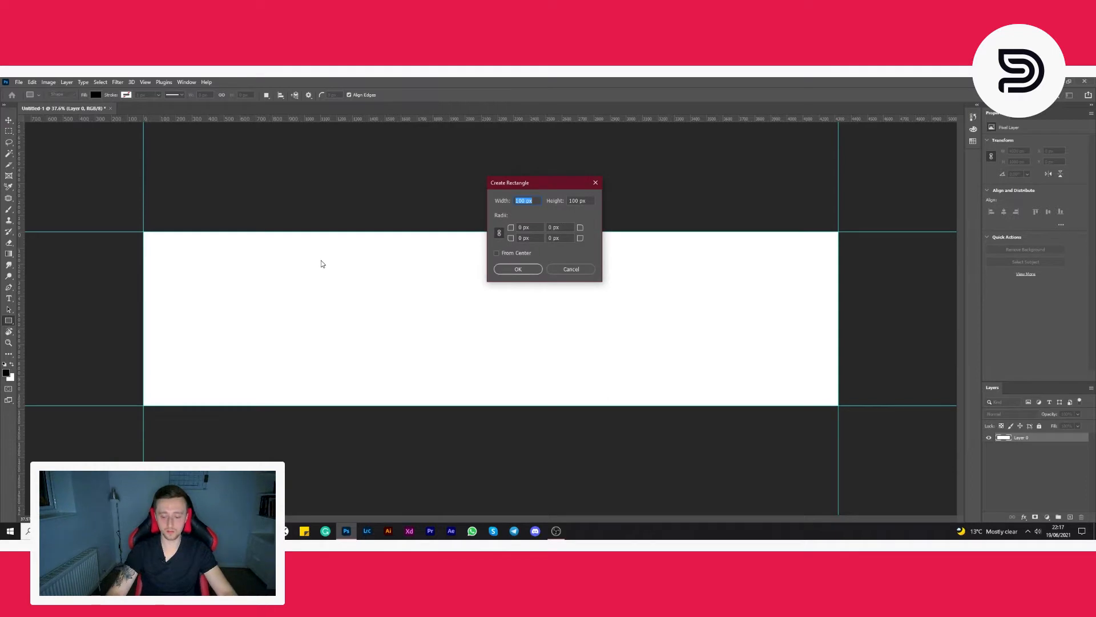
type("1080")
key("Tab")
type("1080")
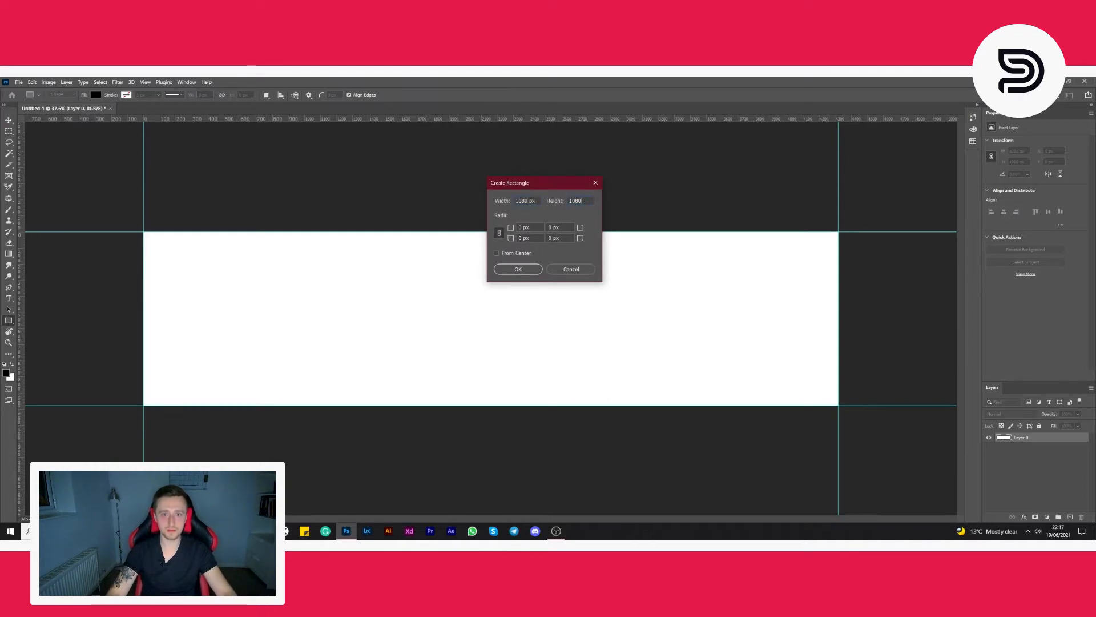
key("Return")
key("ctrl+t")
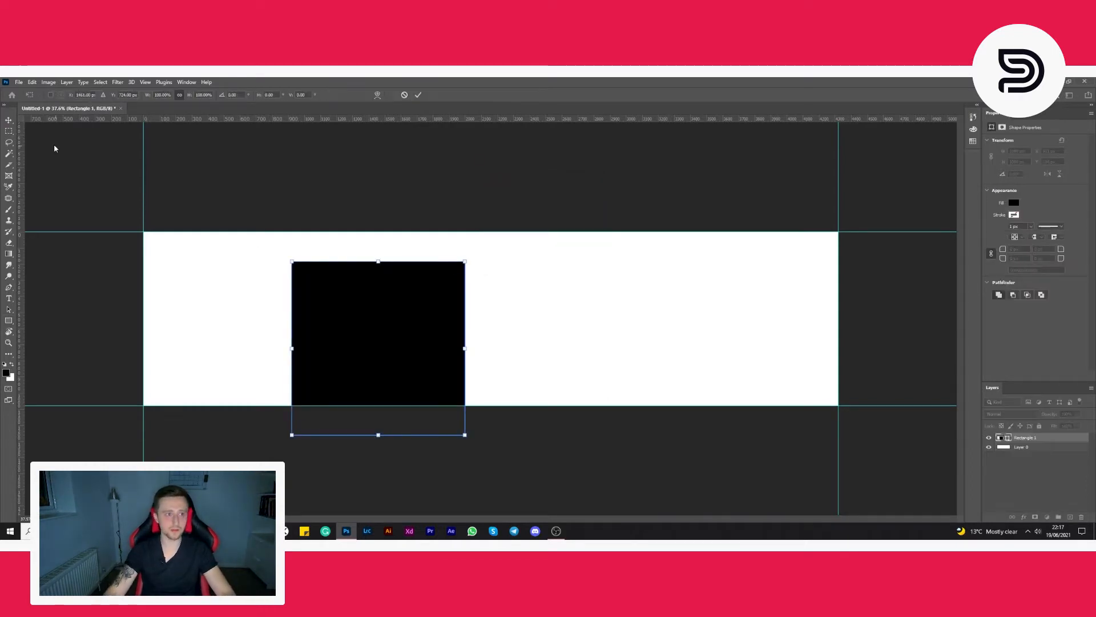
left_click(14, 121)
left_click_drag(399, 323, 256, 286)
Add guides at the square's right edge and through its vertical and horizontal centre lines
key("ctrl+t")
left_click_drag(22, 285, 319, 293)
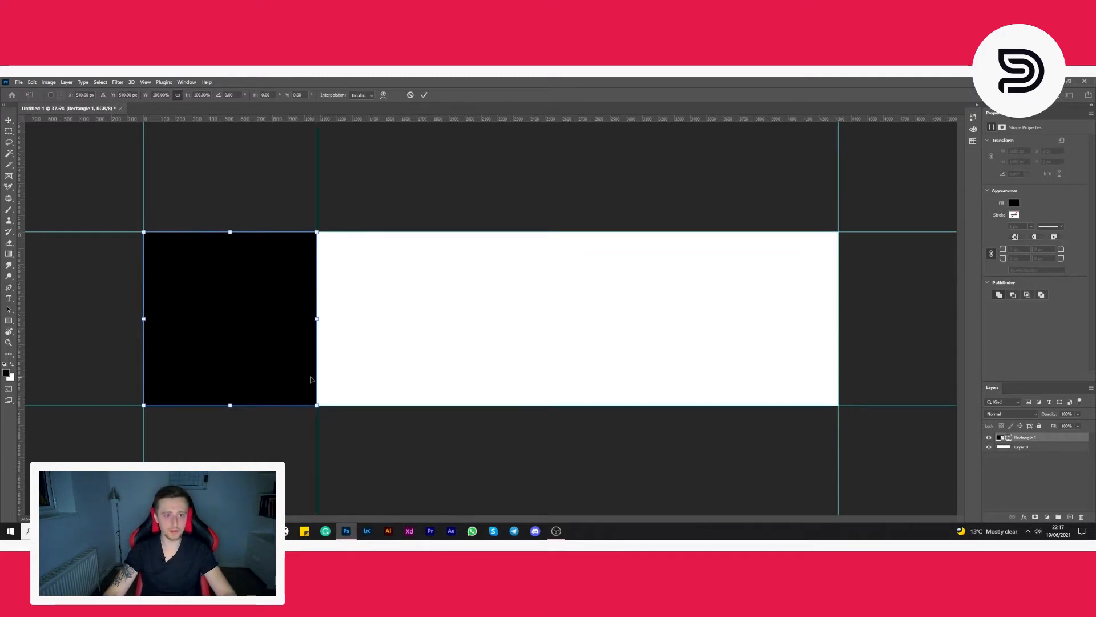
left_click_drag(22, 253, 231, 269)
left_click_drag(290, 121, 377, 318)
Set the square's fill to the blue colour 2ba9e4
left_click(8, 320)
left_click(95, 95)
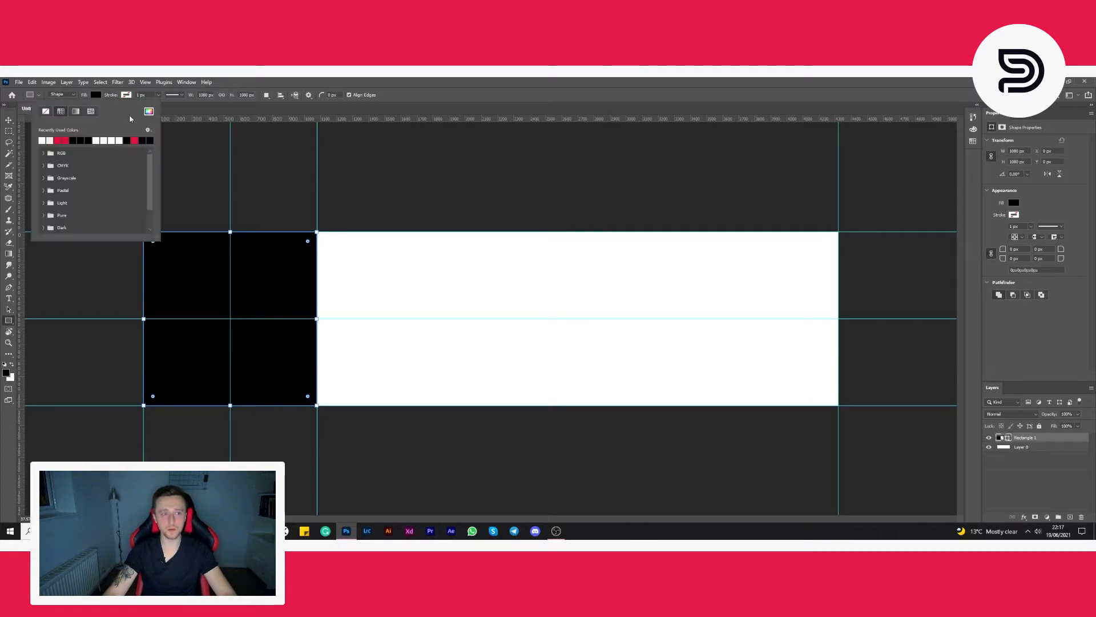
left_click(149, 111)
left_click_drag(428, 406, 424, 392)
left_click(394, 355)
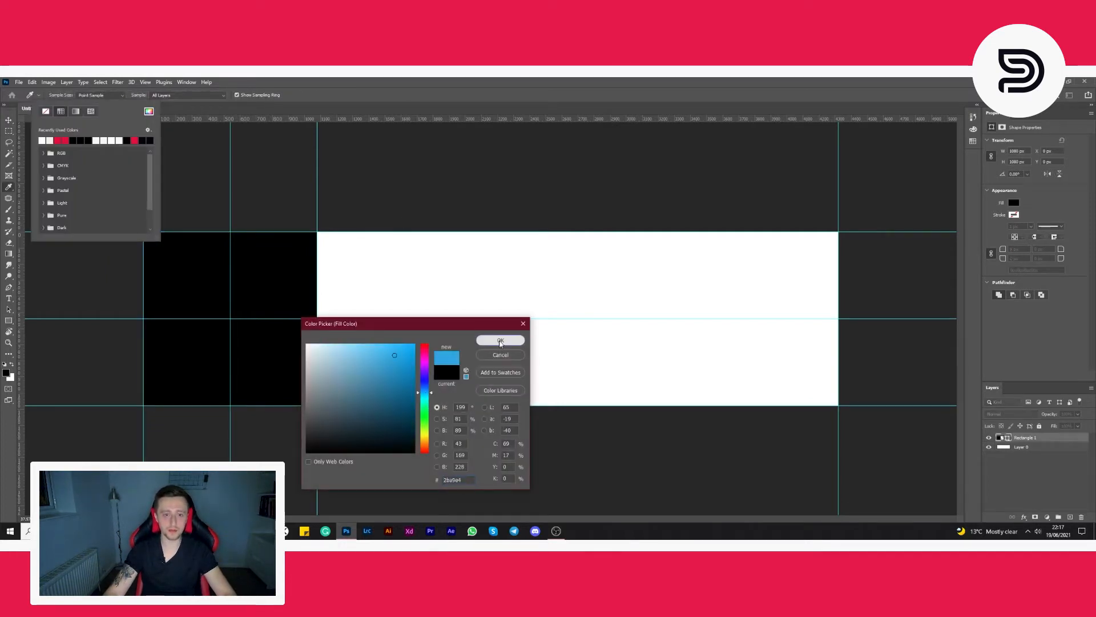
left_click(500, 341)
left_click(9, 120)
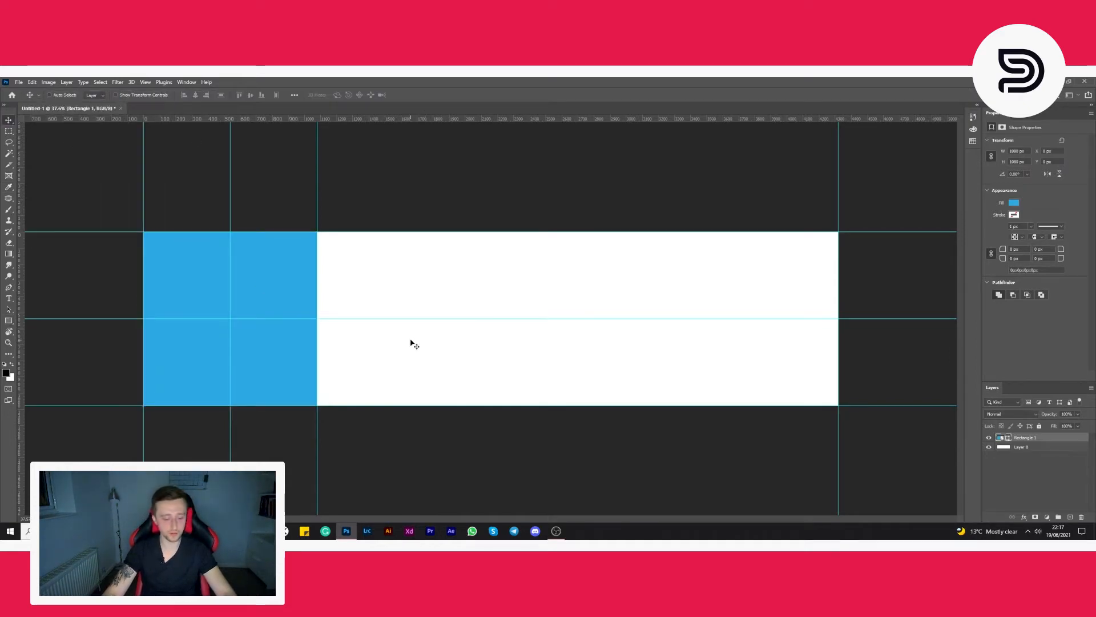
Duplicate the blue square directly beside the first one and add vertical guides at the copy's centre and right edge
key("ctrl+j")
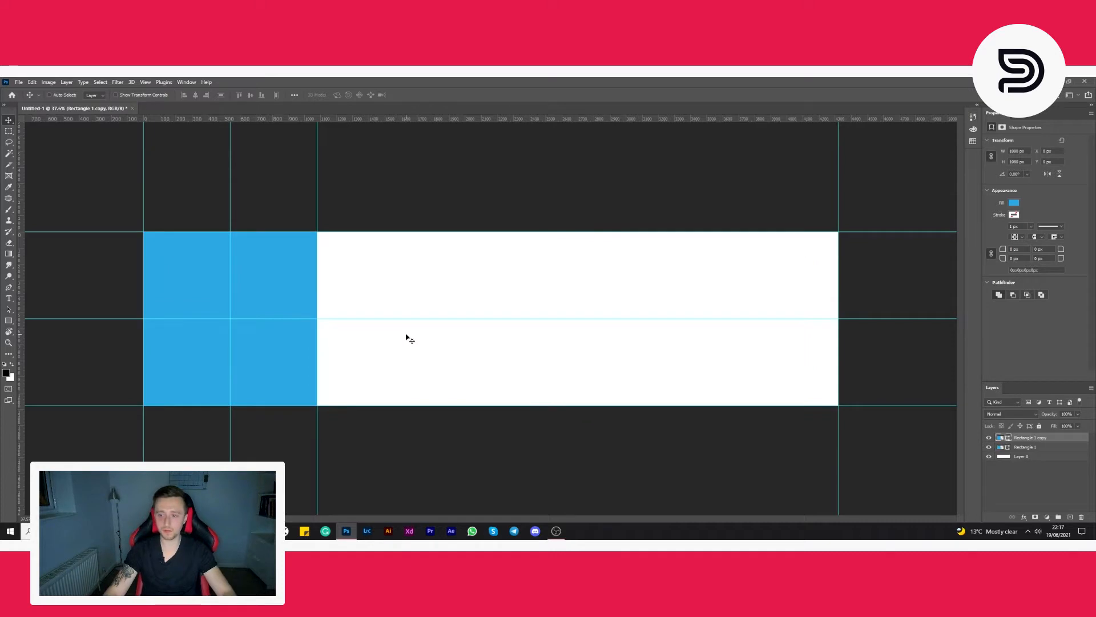
key("ctrl+t")
left_click_drag(235, 291, 427, 276)
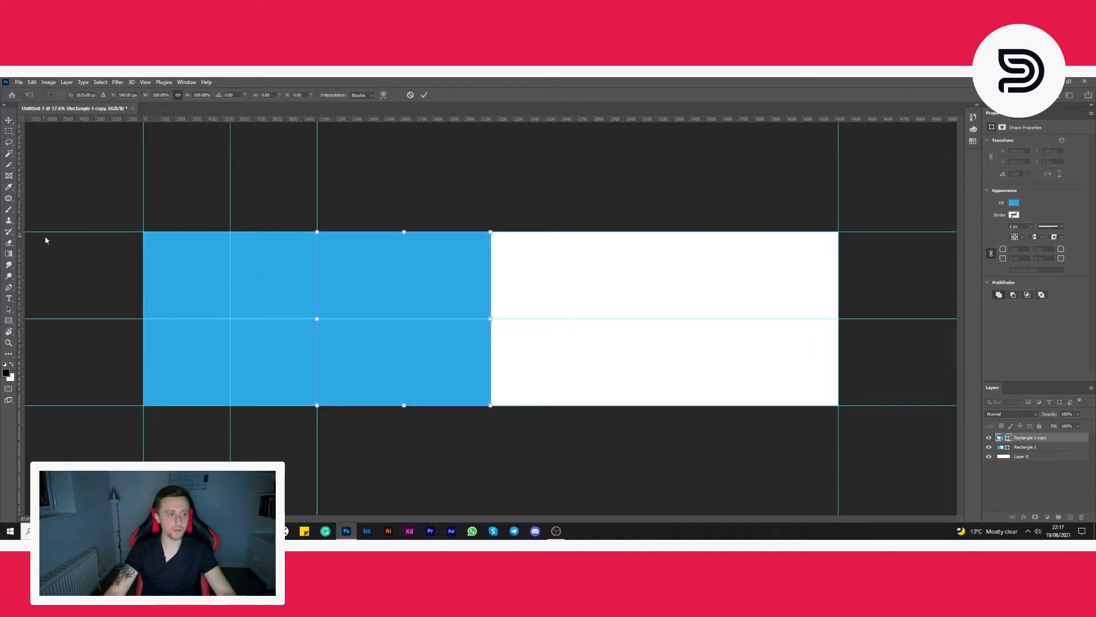
left_click_drag(21, 239, 403, 251)
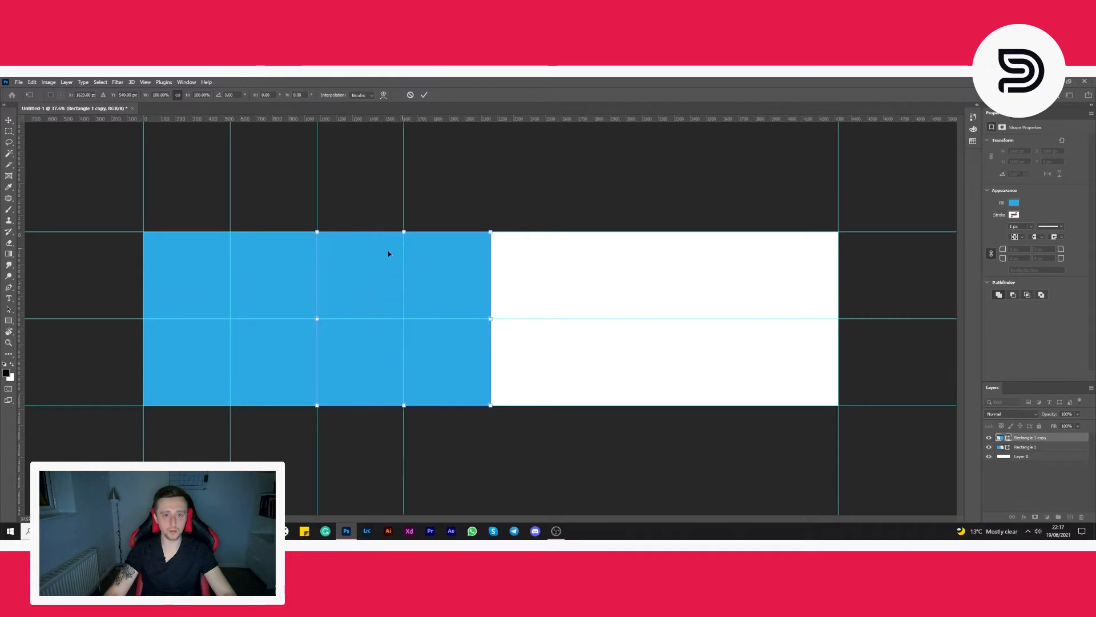
left_click_drag(24, 274, 490, 279)
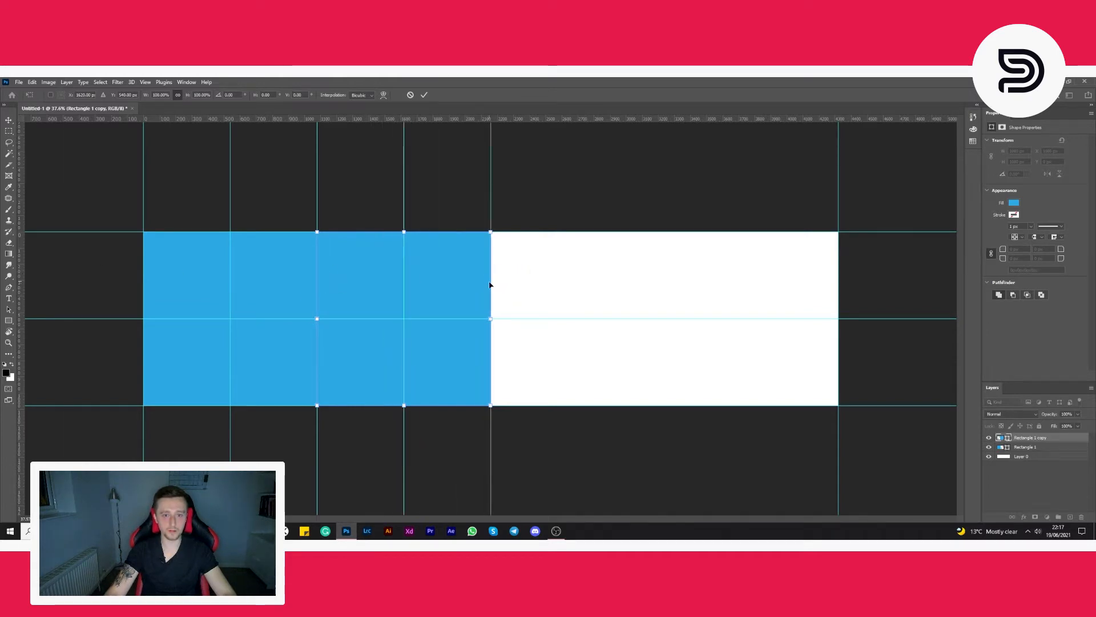
key("Return")
Duplicate the second square into the third position and add vertical guides at its centre and right edge
key("ctrl+j")
key("ctrl+t")
left_click_drag(360, 297, 539, 288)
left_click_drag(21, 229, 578, 254)
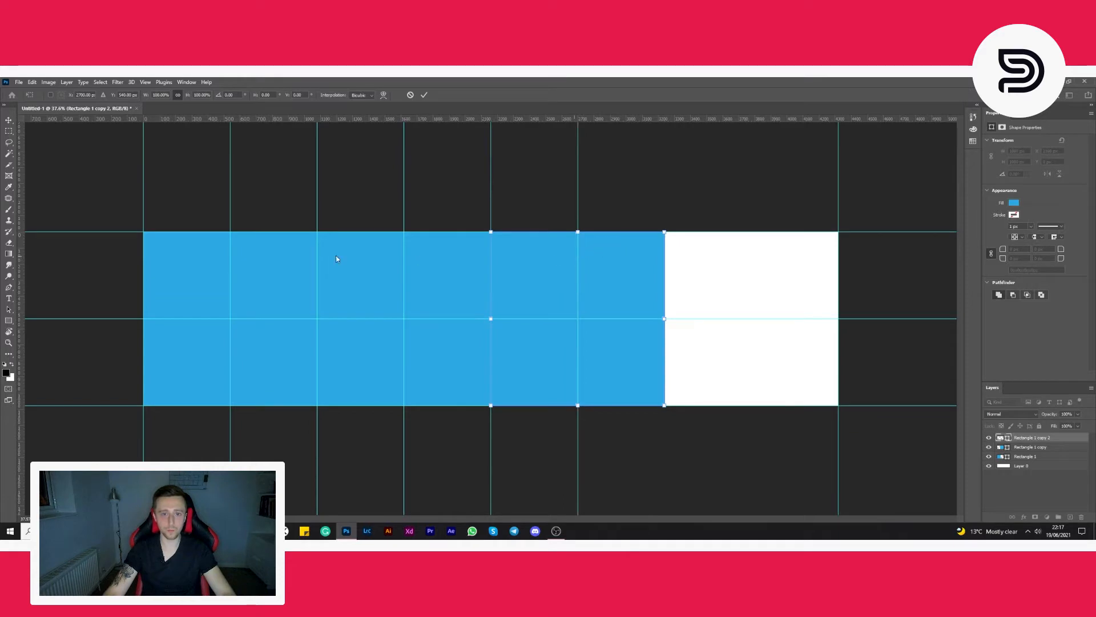
left_click_drag(22, 243, 665, 300)
key("Return")
Copy the third square into the last position on the canvas and add a vertical guide through its centre
left_click_drag(631, 285, 784, 278)
key("ctrl+t")
left_click_drag(23, 247, 752, 276)
key("Return")
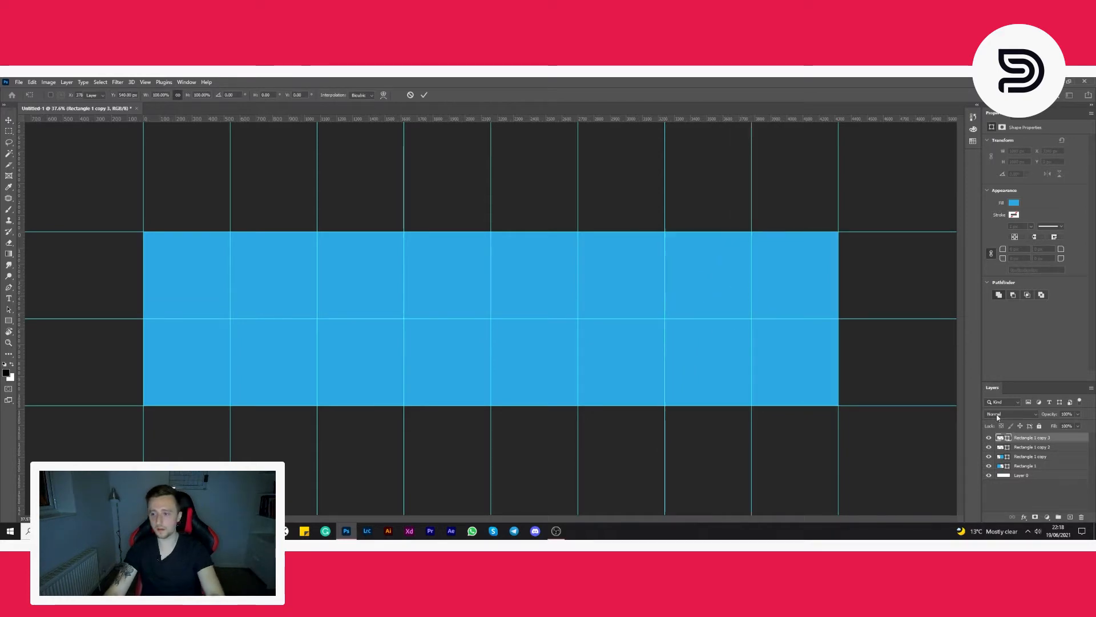
Set the fourth square's fill to green 2be43c, and toggle the guides off and on to check the four panels
left_click(1014, 203)
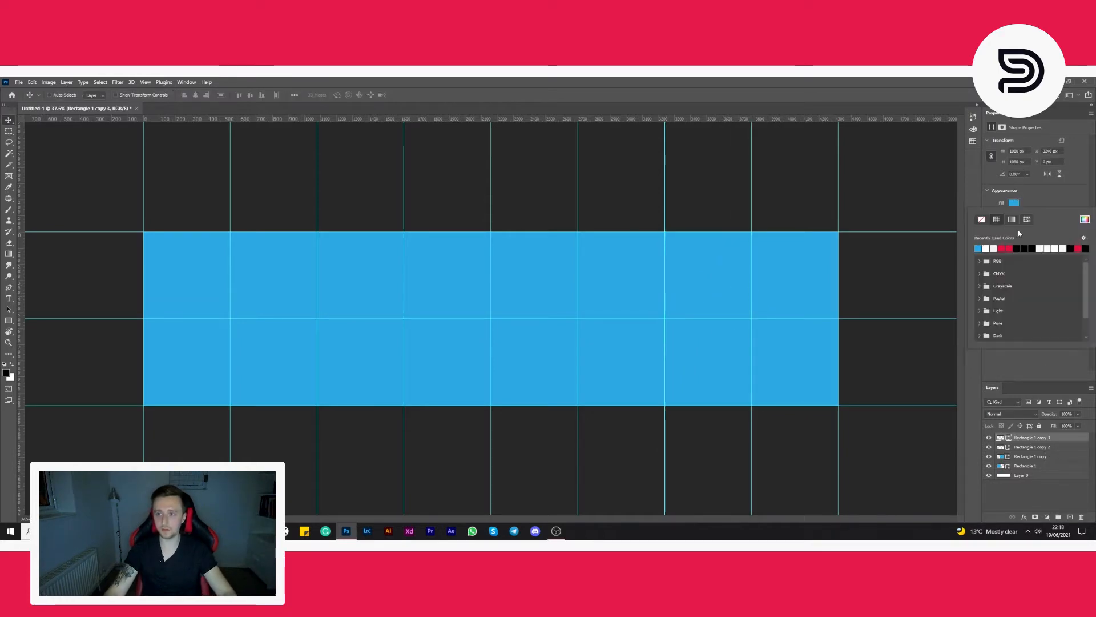
left_click(1085, 220)
type("2be43c")
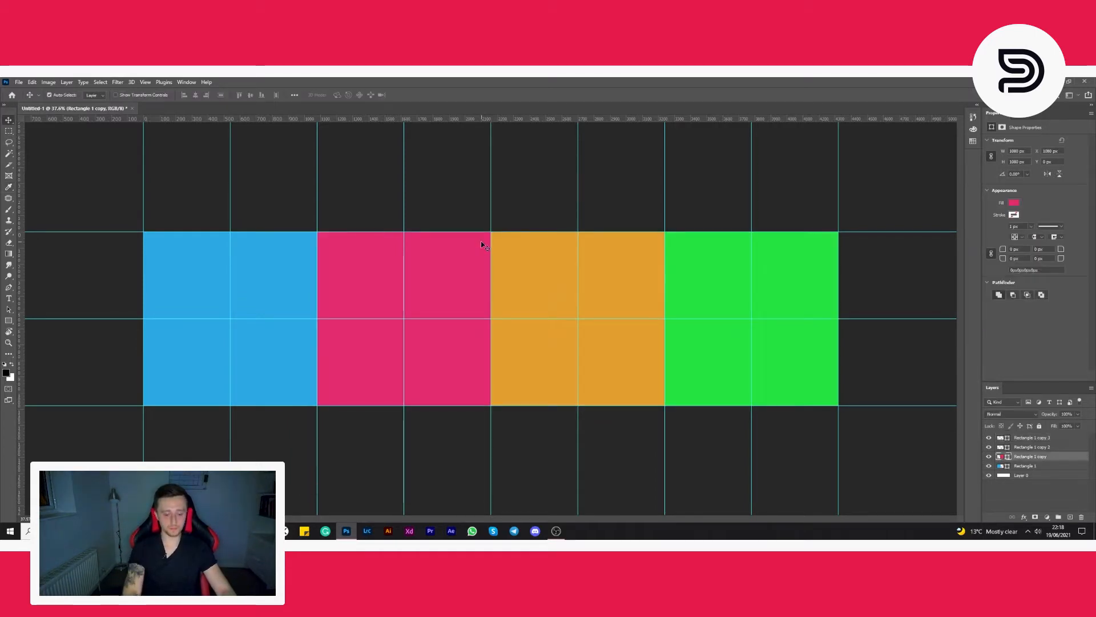
key("ctrl+semicolon")
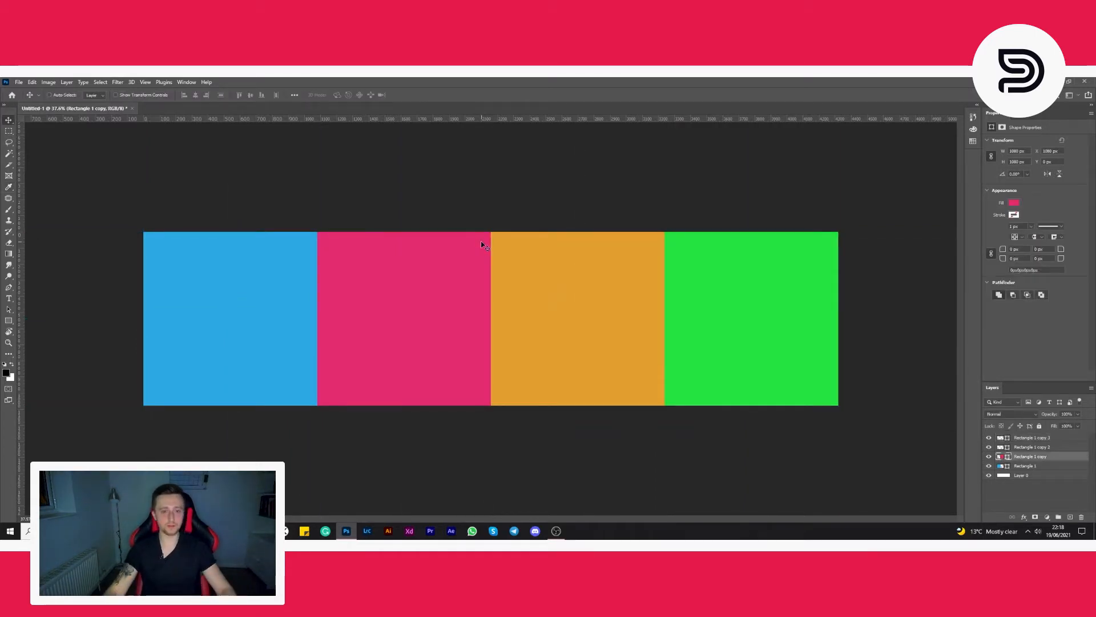
key("ctrl+semicolon")
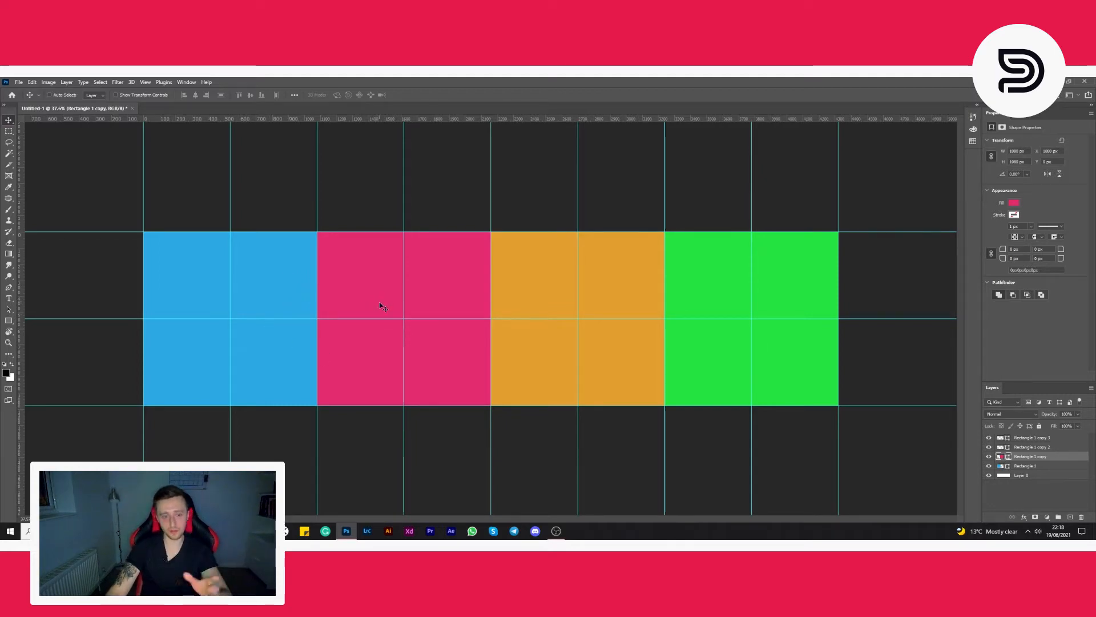
Browse for a file to open, going to the Stock Images folder within Design Stuff on the SAMSUNG (G:) drive
left_click(19, 82)
left_click(34, 101)
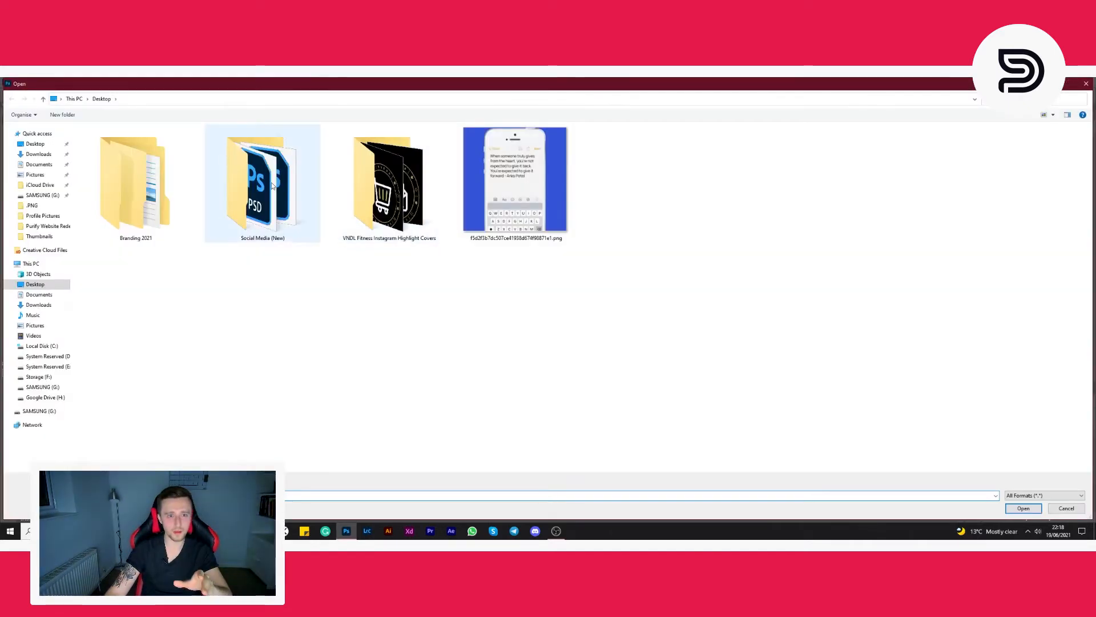
double_click(174, 169)
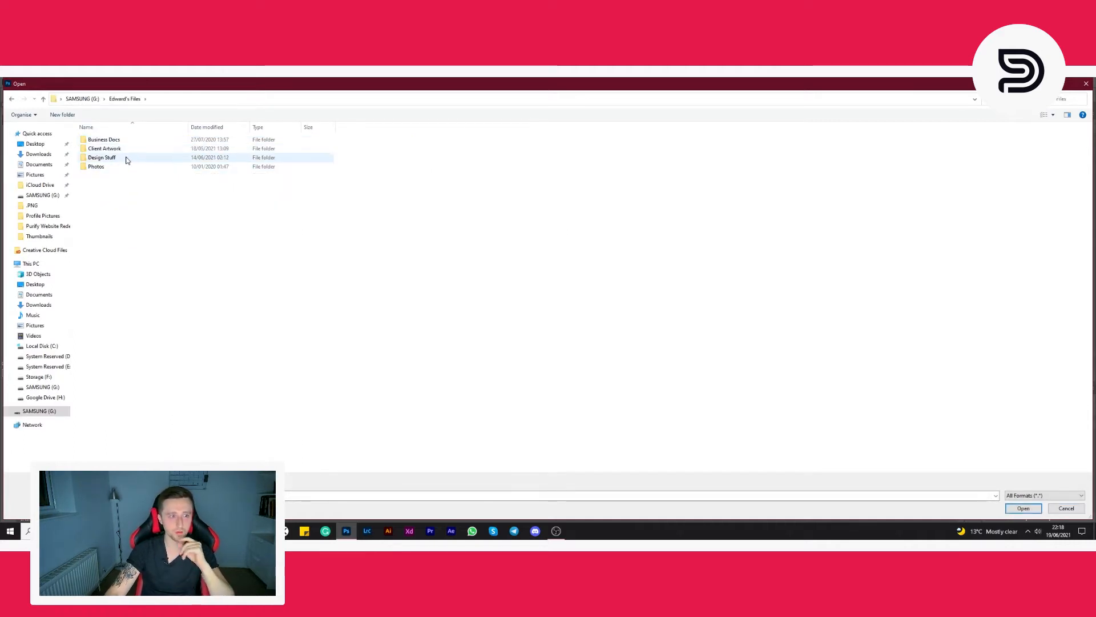
double_click(126, 157)
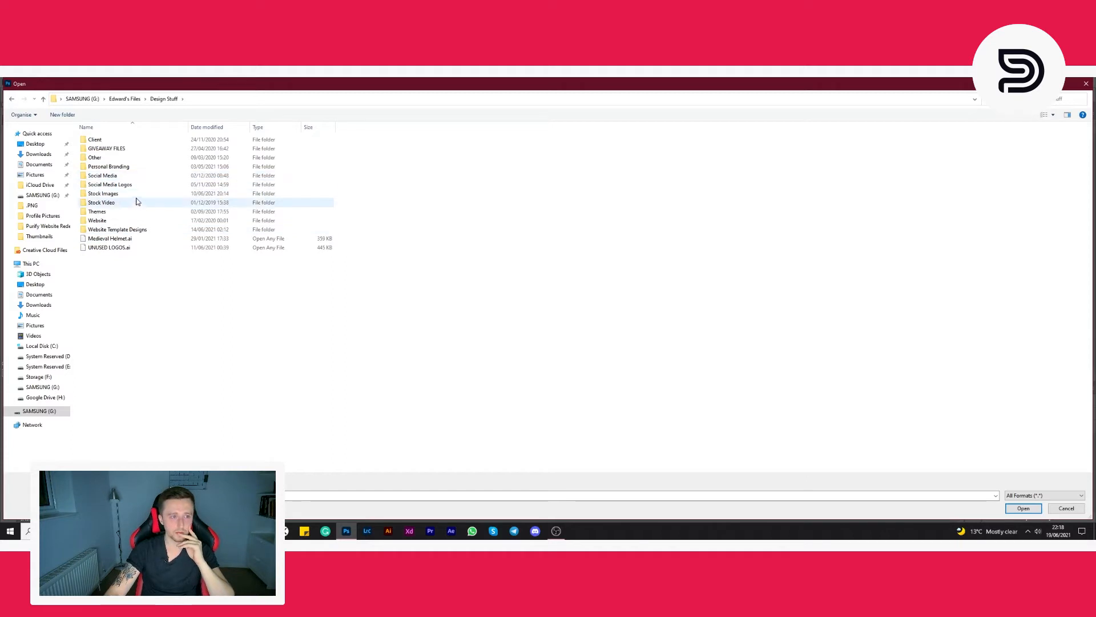
double_click(138, 194)
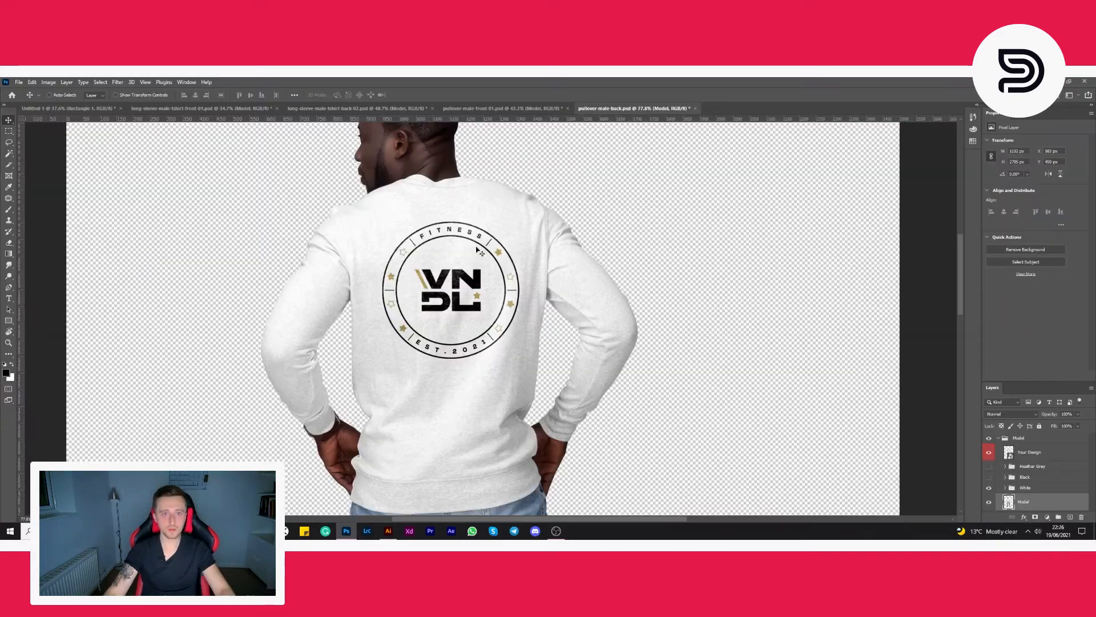
In long-sleeve-male-tshirt-front-01.psd, merge the Model group into a single layer
scroll(478, 251, "down", 5)
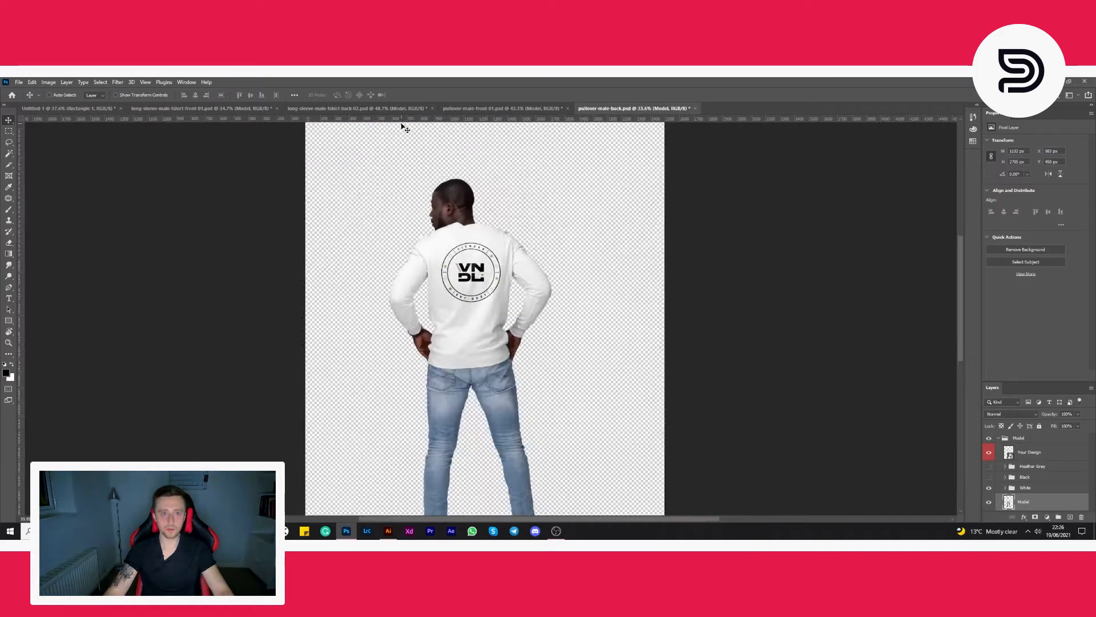
left_click(336, 108)
left_click(176, 108)
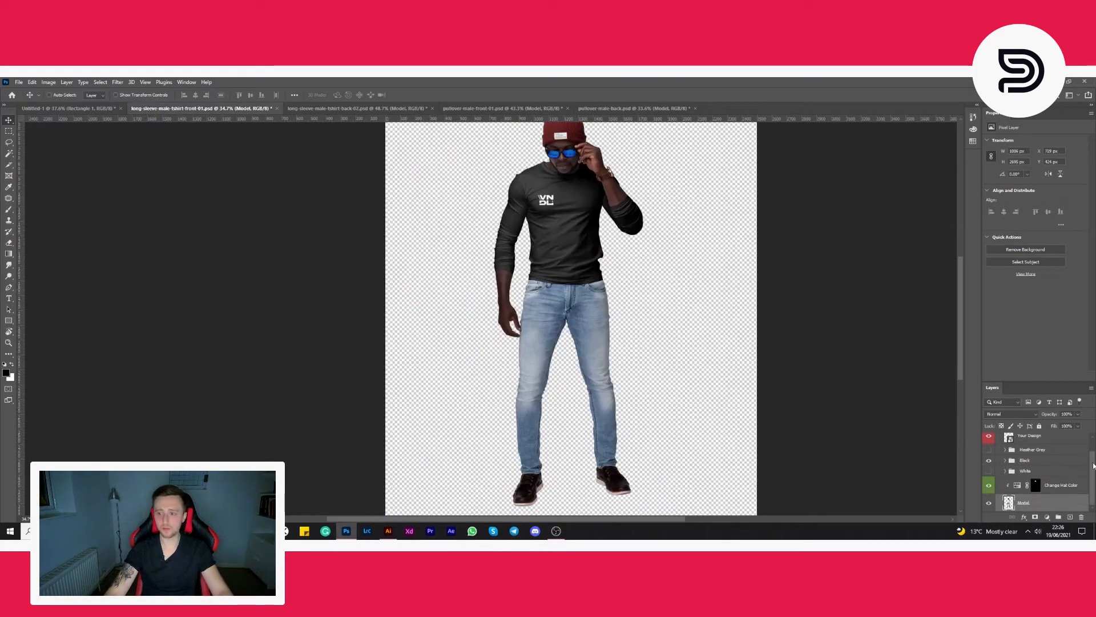
left_click(1017, 439)
left_click(998, 438)
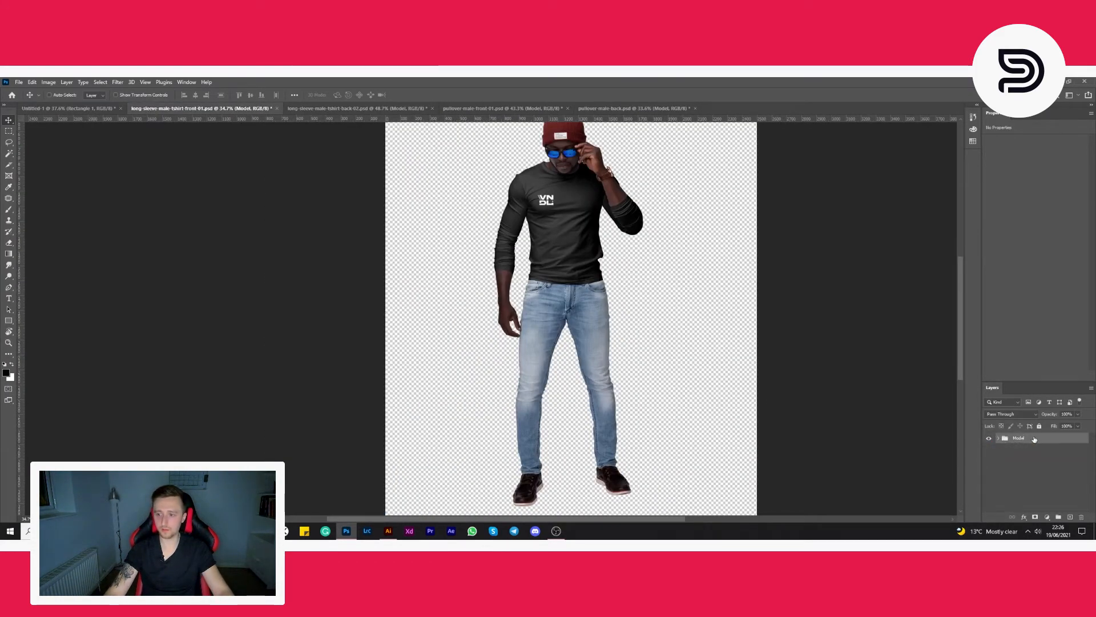
right_click(1017, 438)
left_click(1041, 371)
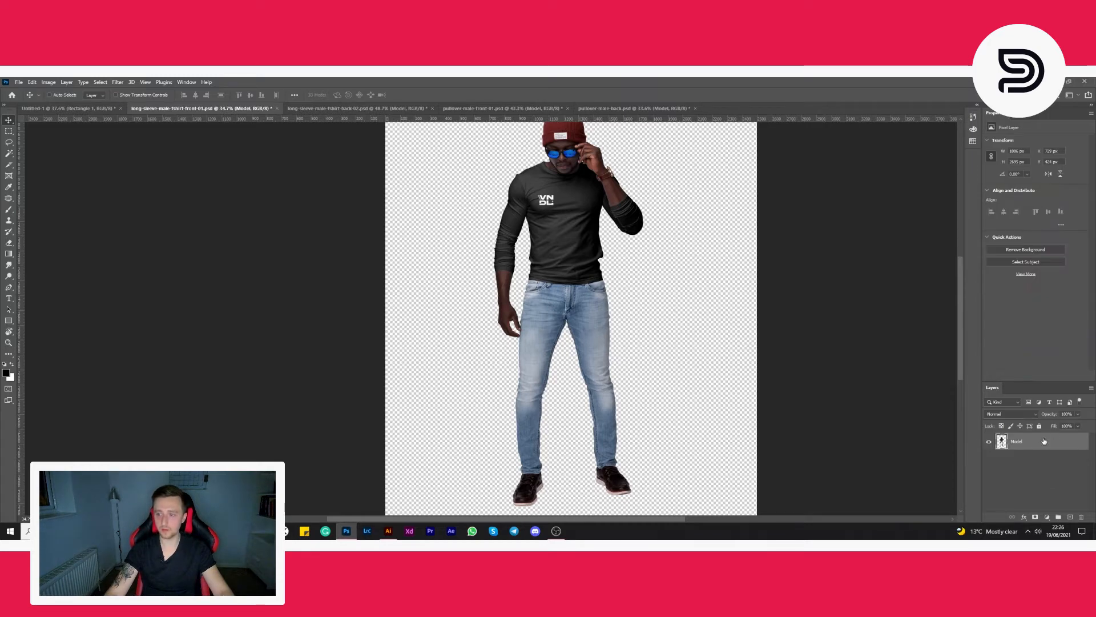
Convert the merged Model layer to a smart object and place it in Untitled-1 over the first square
right_click(1044, 442)
left_click(1022, 197)
left_click_drag(498, 269, 263, 339)
key("ctrl+plus")
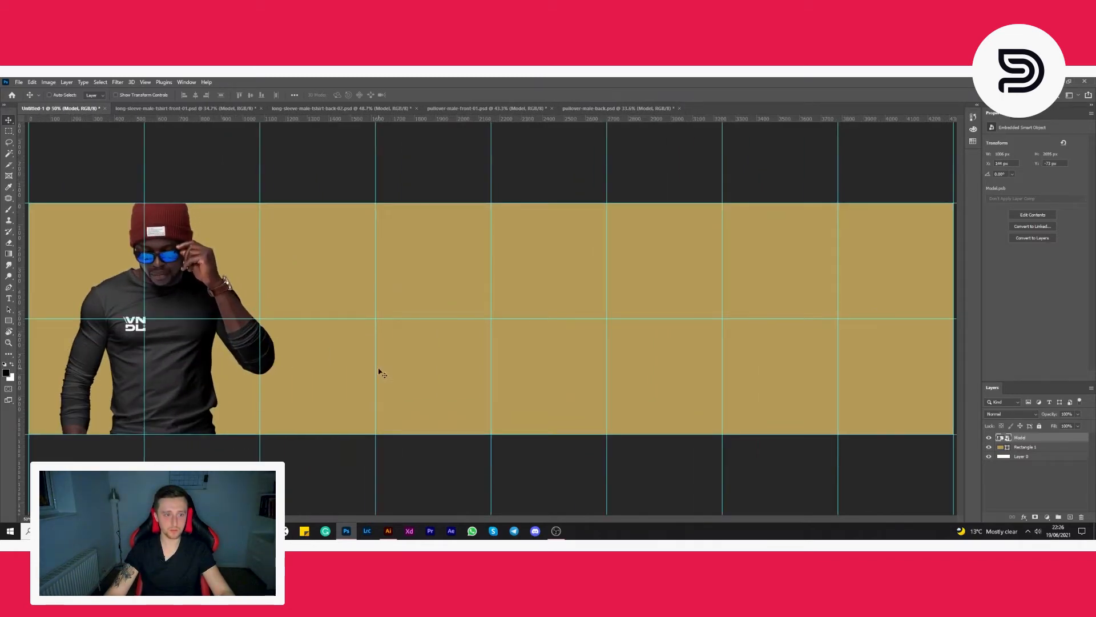
left_click_drag(182, 353, 173, 352)
left_click_drag(209, 401, 214, 403)
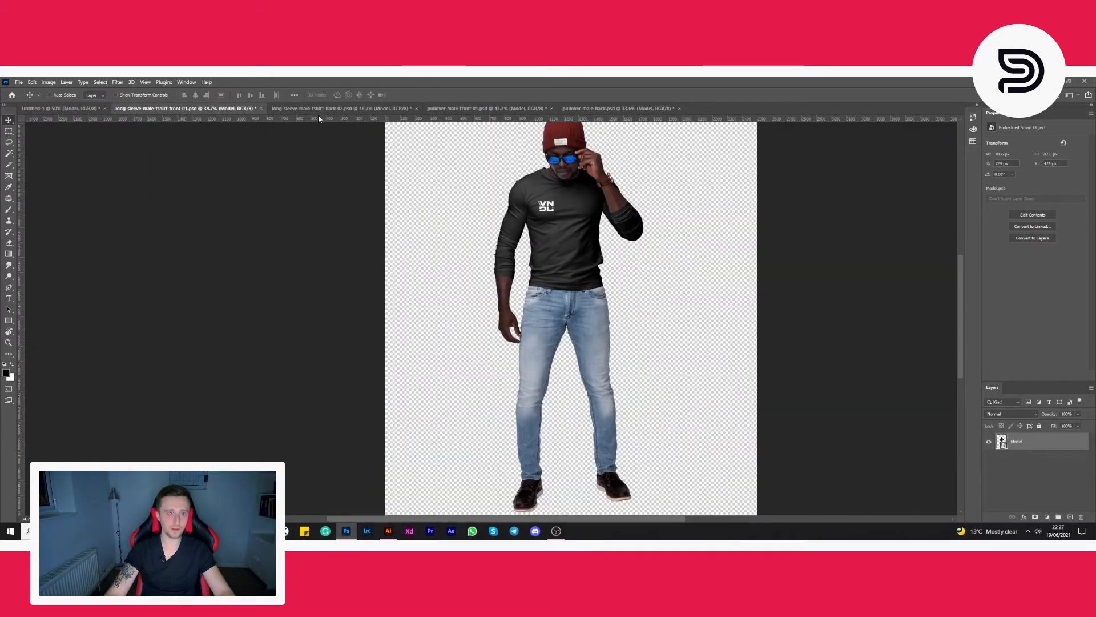
In long-sleeve-male-tshirt-back-02.psd, merge the Model group into a single layer
left_click(343, 109)
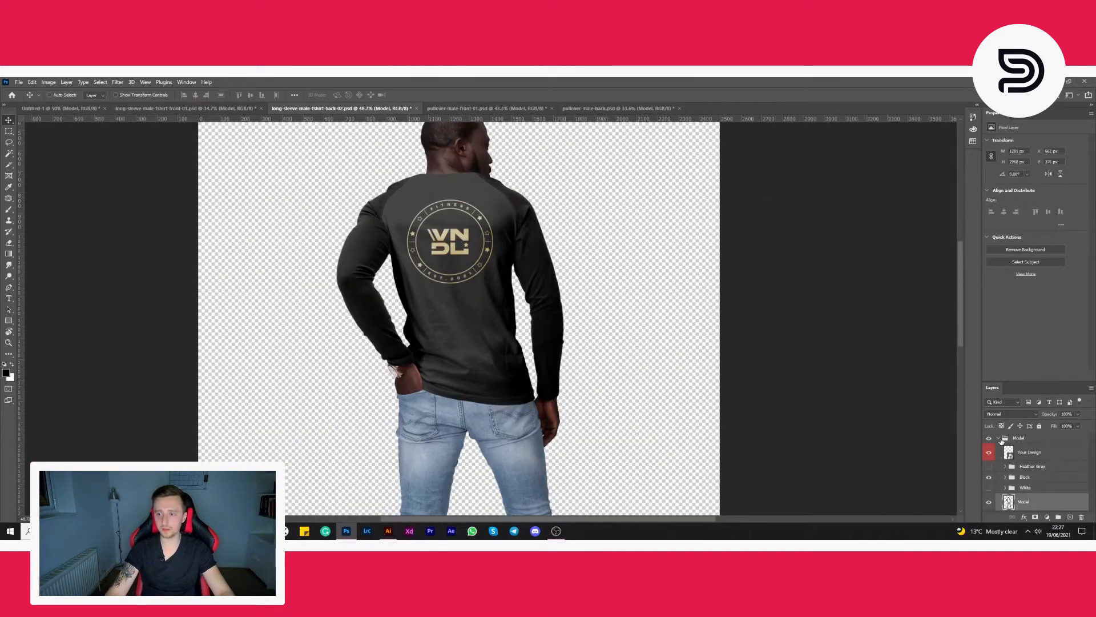
left_click(1001, 439)
left_click(1001, 440)
right_click(1008, 440)
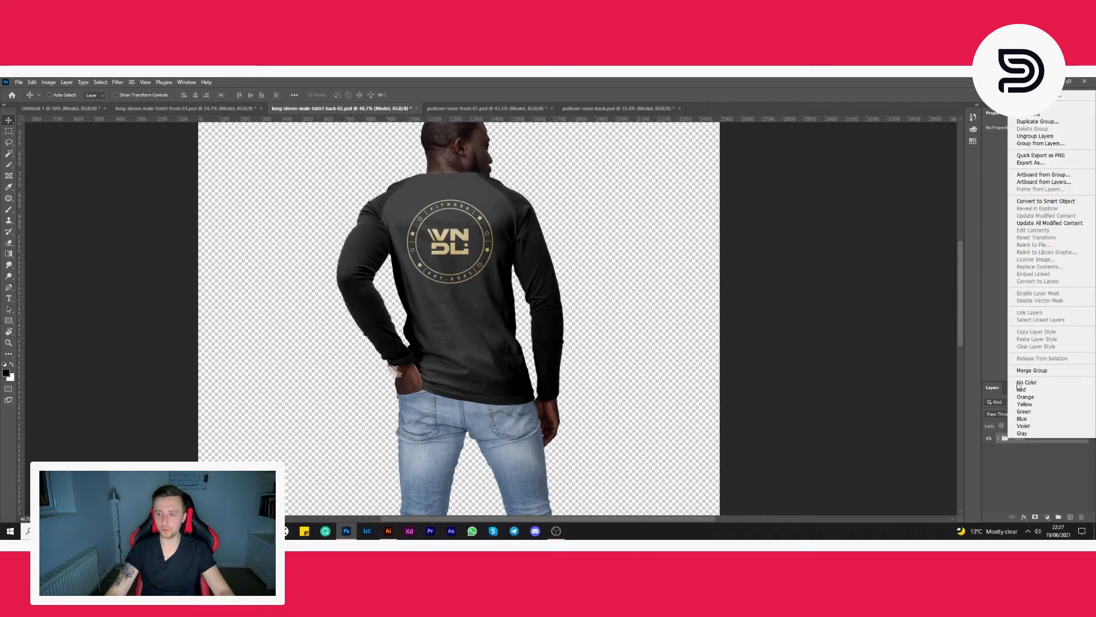
left_click(1027, 371)
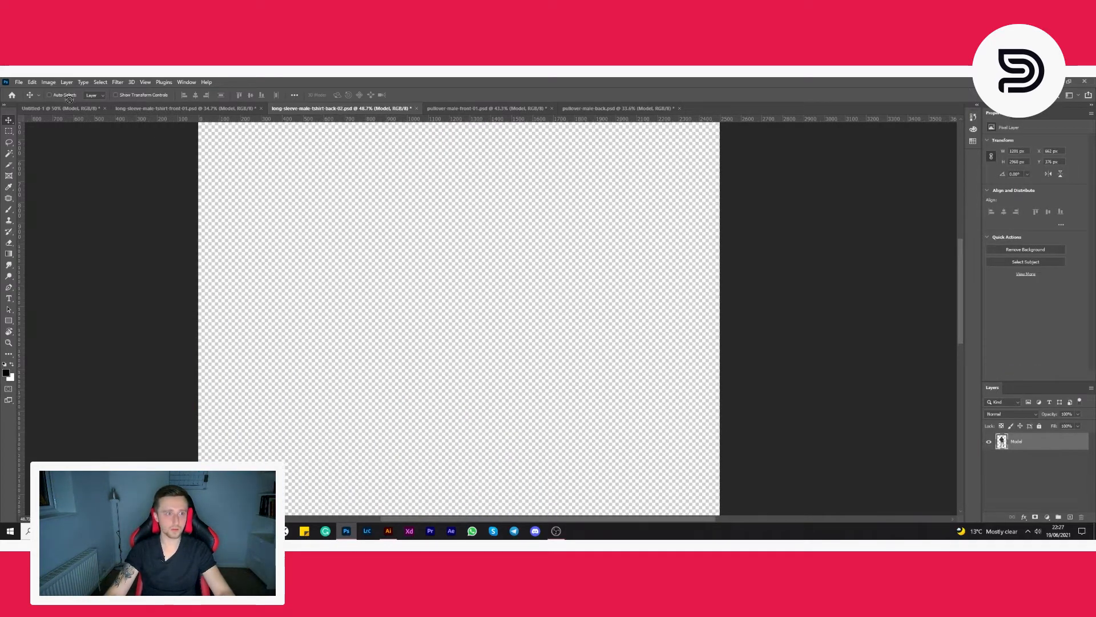
Place the merged back-view black-shirt model in Untitled-1, scaling it down and positioning it over the second square
left_click_drag(71, 109, 394, 335)
key("ctrl+t")
left_click_drag(513, 147, 498, 193)
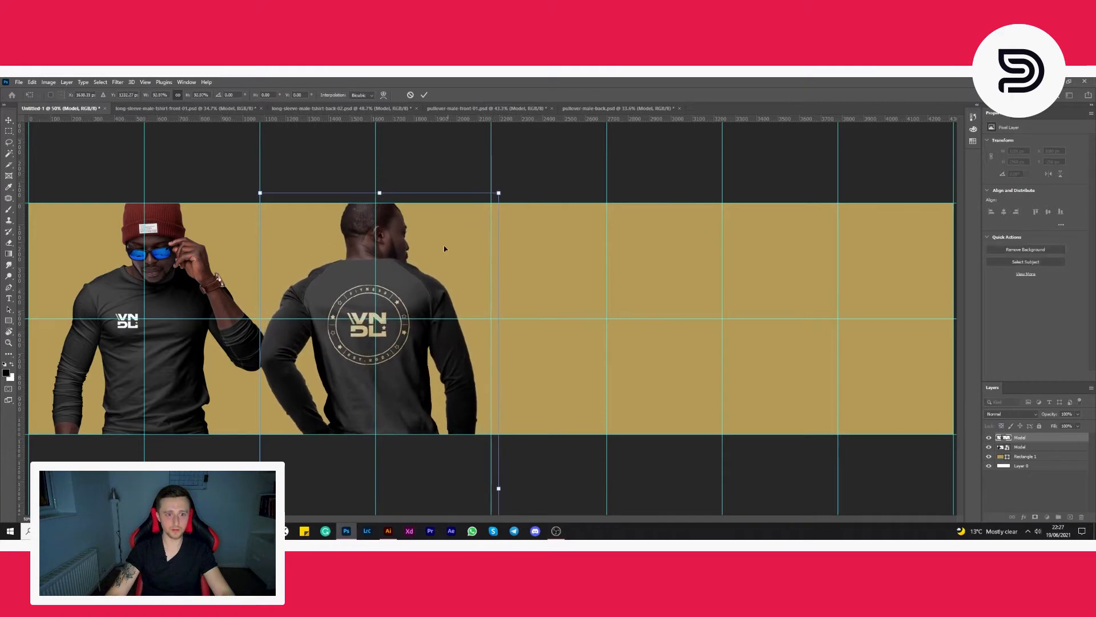
left_click_drag(430, 256, 431, 247)
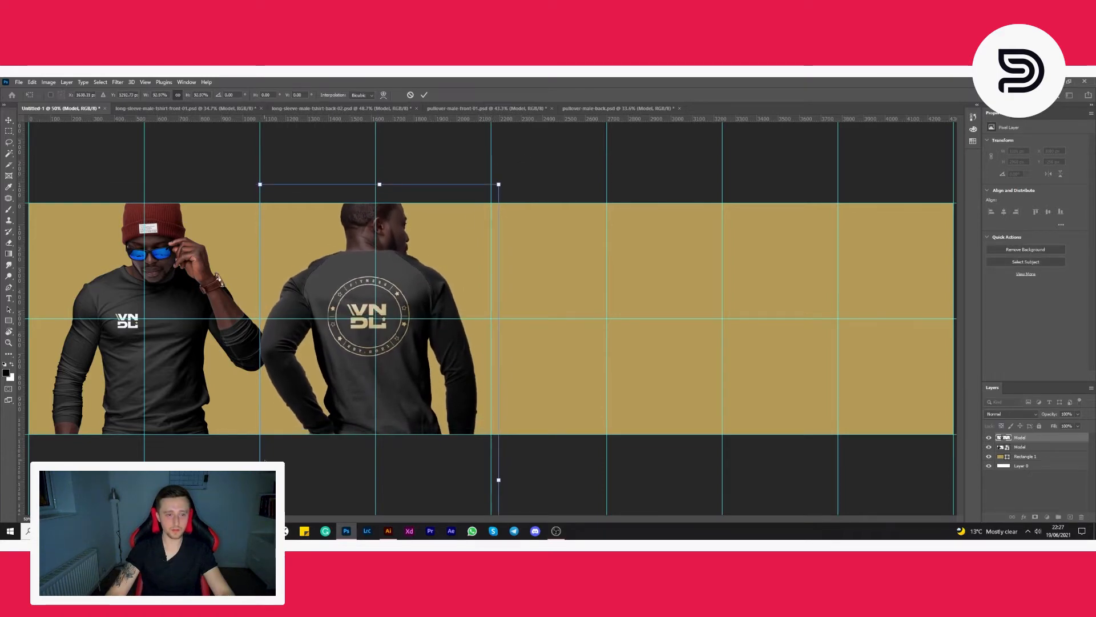
left_click_drag(260, 479, 267, 480)
left_click_drag(424, 358, 431, 354)
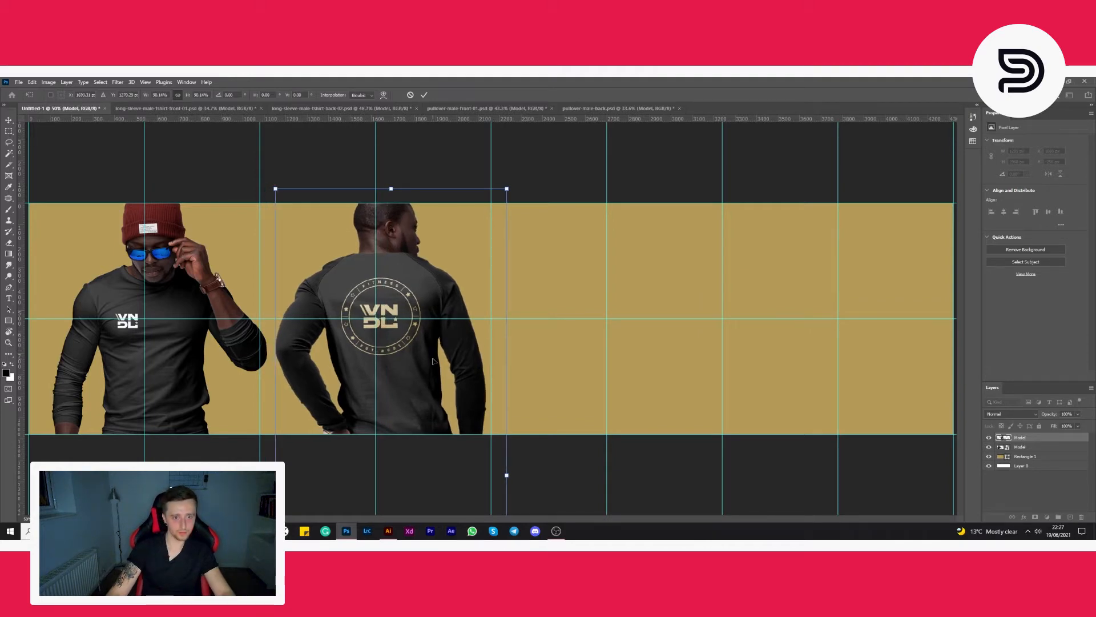
key("Return")
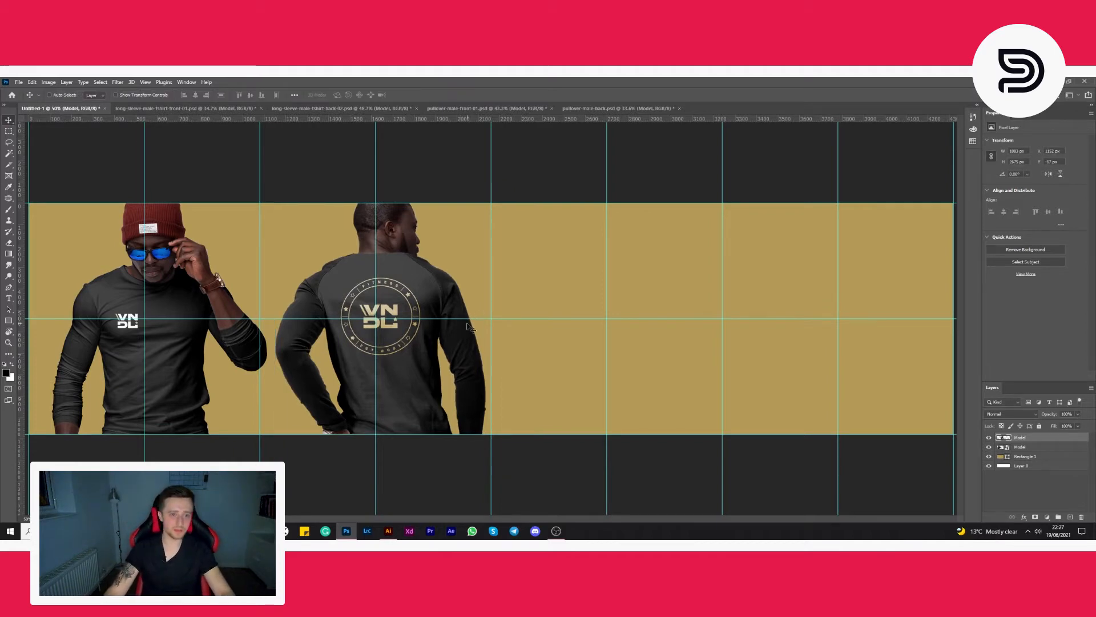
In pullover-male-front-01.psd, merge the Model group into a single layer
left_click(239, 109)
left_click(277, 108)
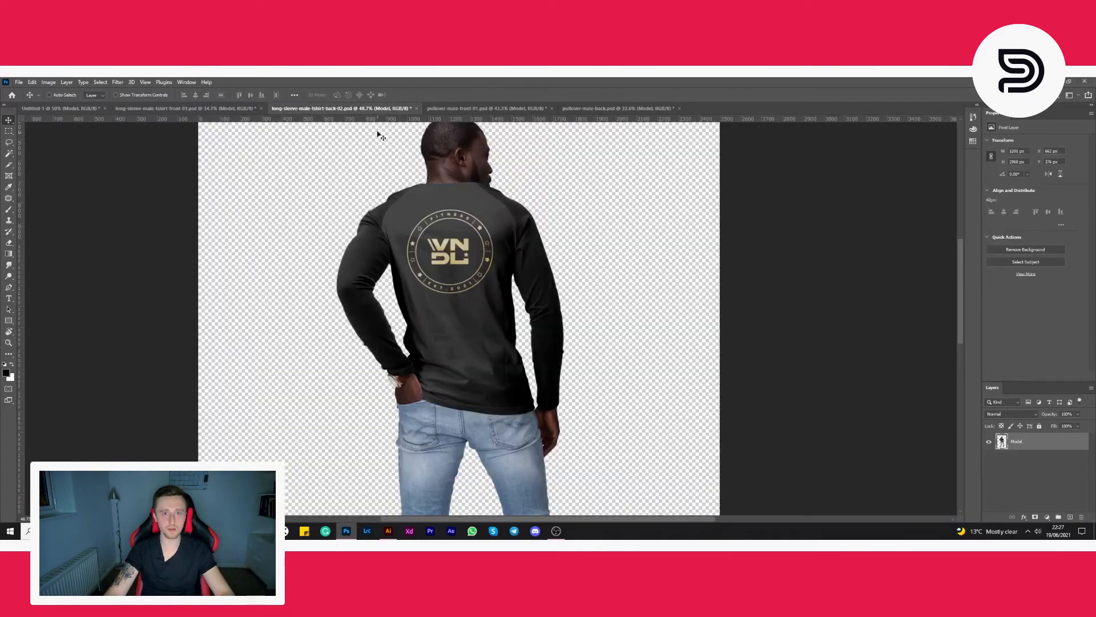
left_click(487, 109)
left_click(1016, 438)
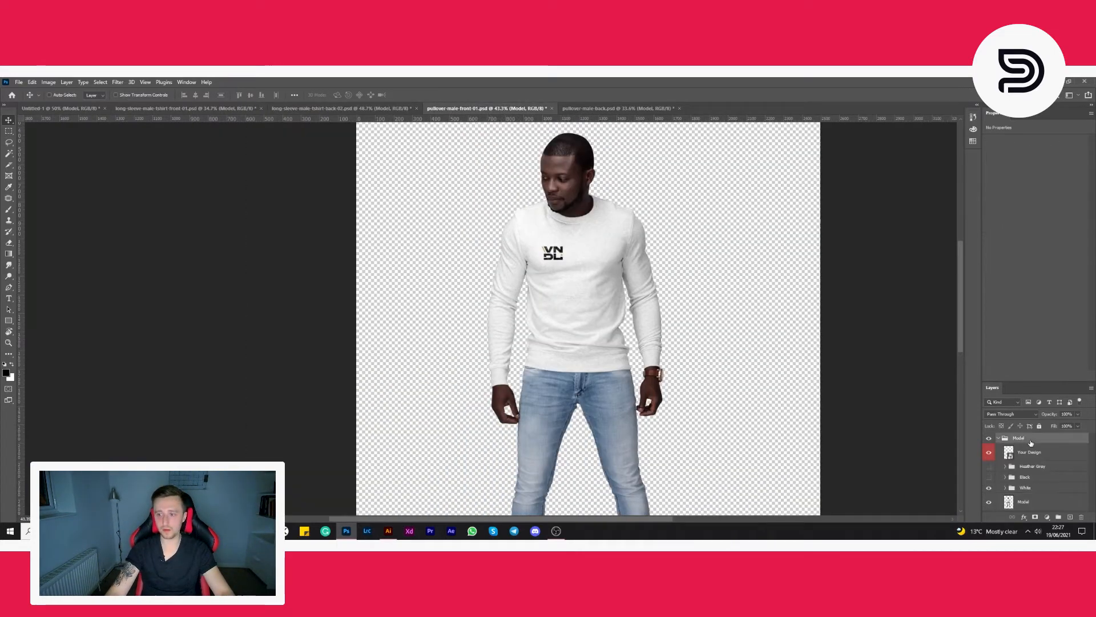
right_click(1015, 443)
left_click(1035, 379)
Place the merged front-view white-pullover model in Untitled-1 over the third square
left_click_drag(587, 298, 608, 315)
key("ctrl+t")
left_click_drag(701, 372, 628, 369)
key("Escape")
left_click_drag(642, 288, 624, 366)
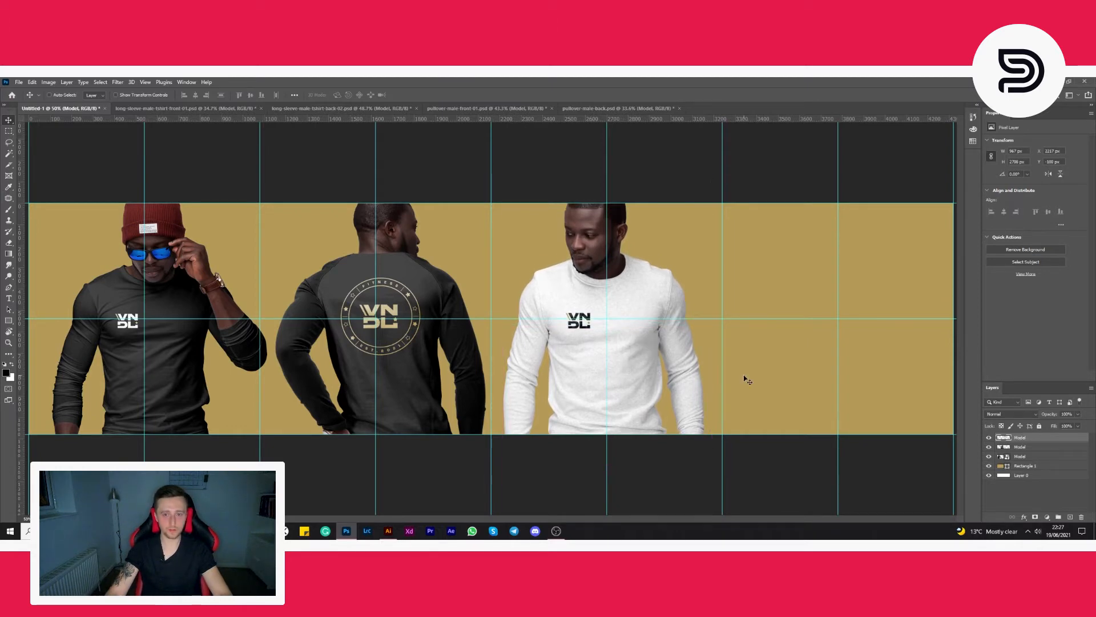
Nudge the front-view white-pullover model 30 px to the left within the third square
key("shift+Left")
key("shift+Left")
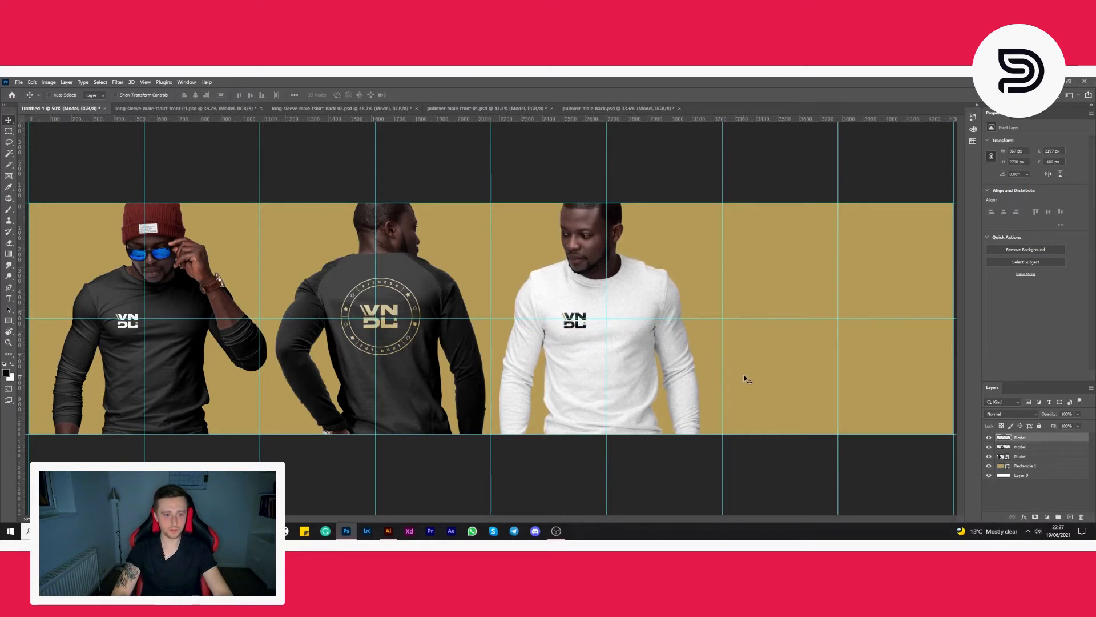
key("Left")
key("Left")
key("Left")
key("Left")
key("Left")
key("Left")
key("Left")
key("Left")
key("Left")
key("Left")
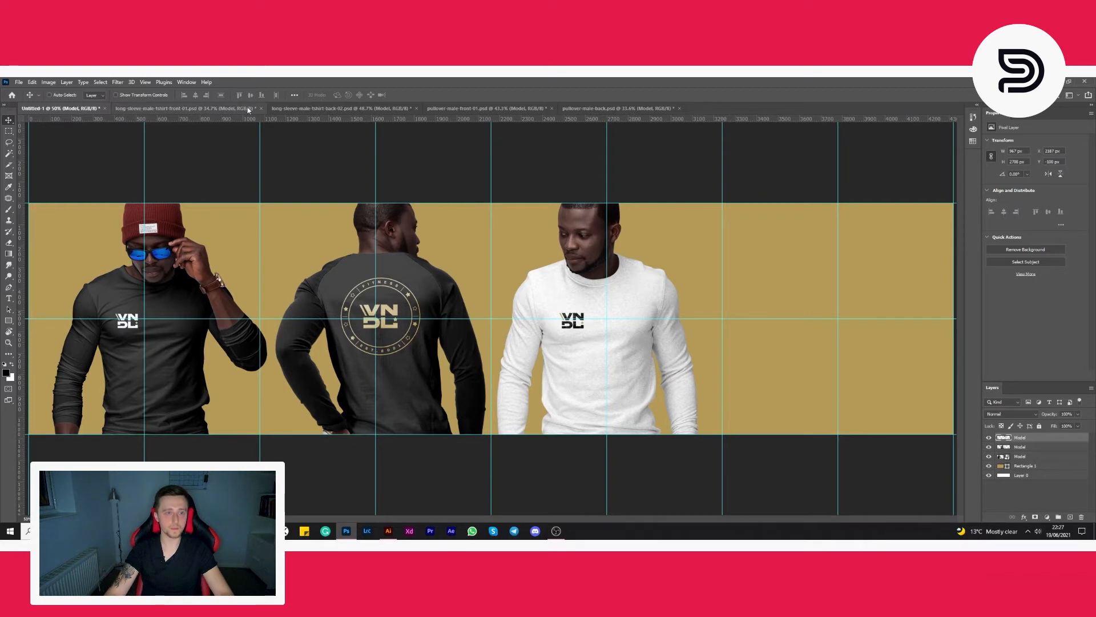
In pullover-male-back.psd, merge the Model group and place the merged model over the fourth square of Untitled-1
left_click(485, 108)
left_click(610, 109)
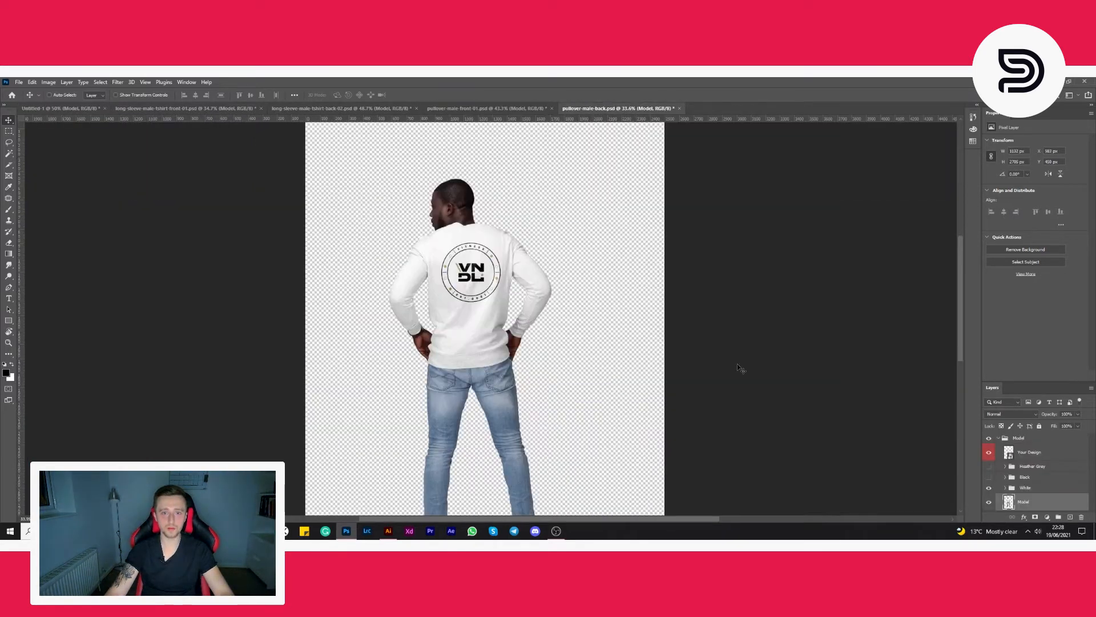
right_click(1035, 439)
left_click(1035, 376)
left_click_drag(485, 308, 777, 314)
key("ctrl+plus")
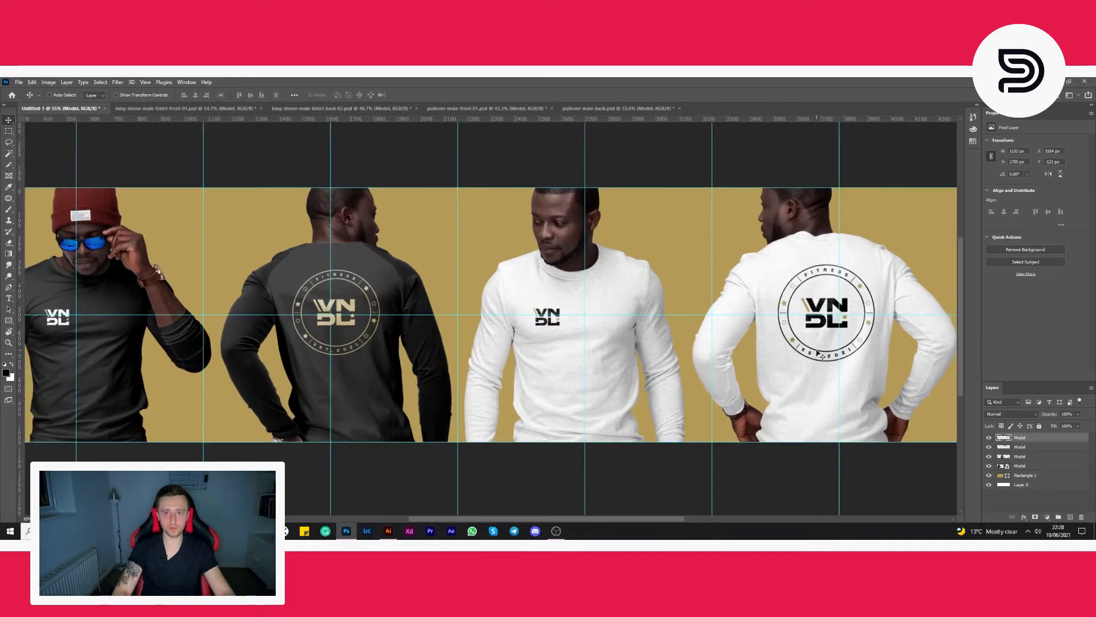
Shift the front-view black-shirt model slightly left, and move the back-view black-shirt model left until it overlaps him
left_click_drag(474, 399, 437, 402)
scroll(436, 403, "left", 5)
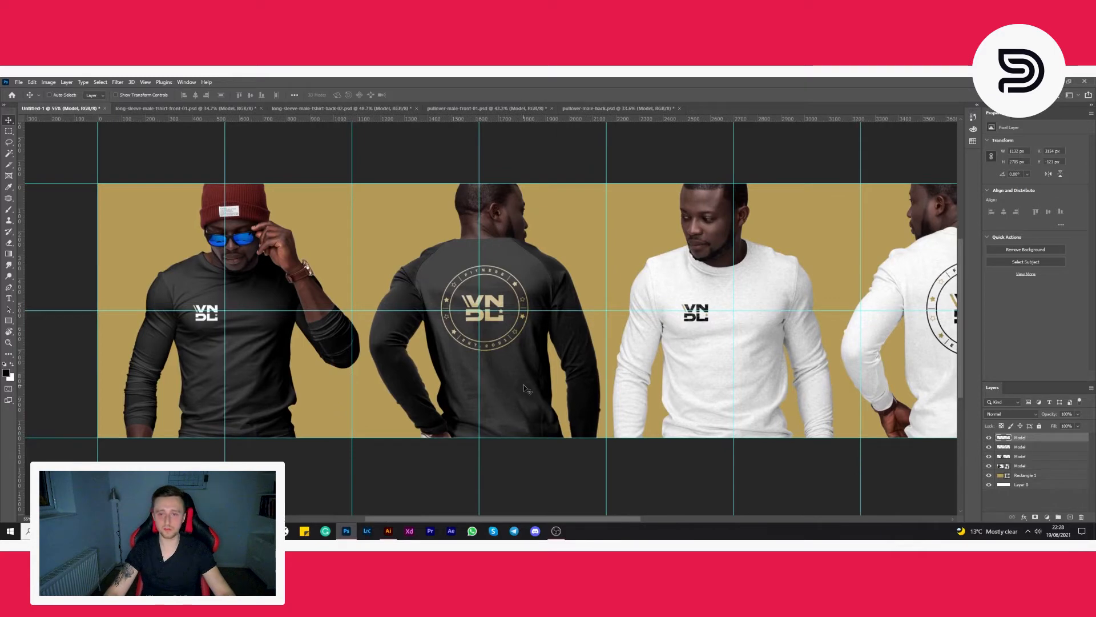
left_click(1019, 467)
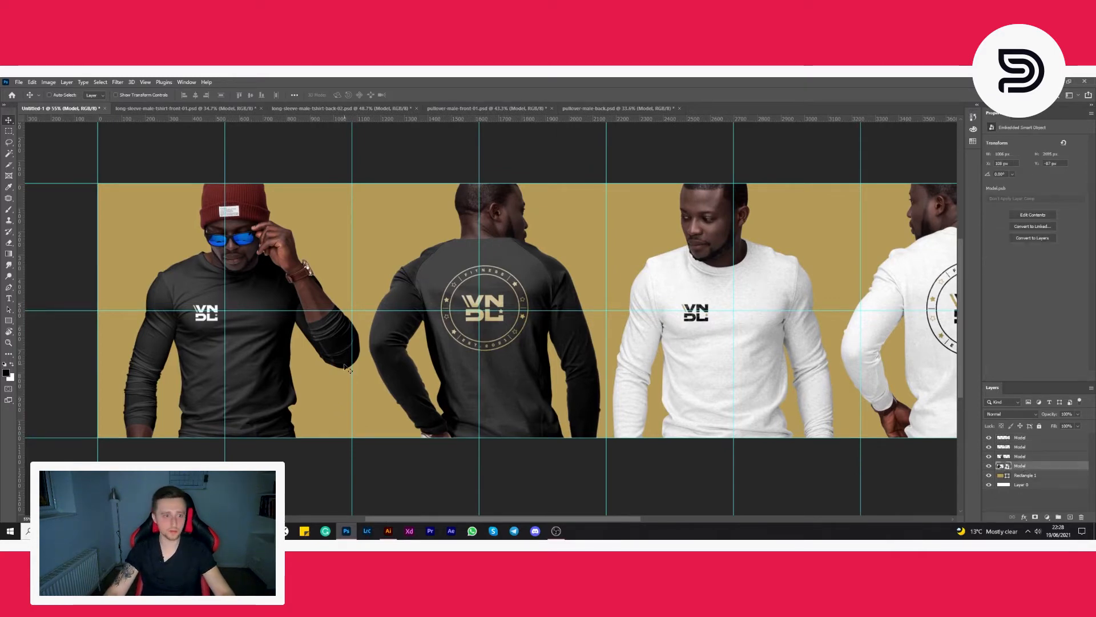
left_click_drag(282, 354, 273, 354)
left_click(1019, 456)
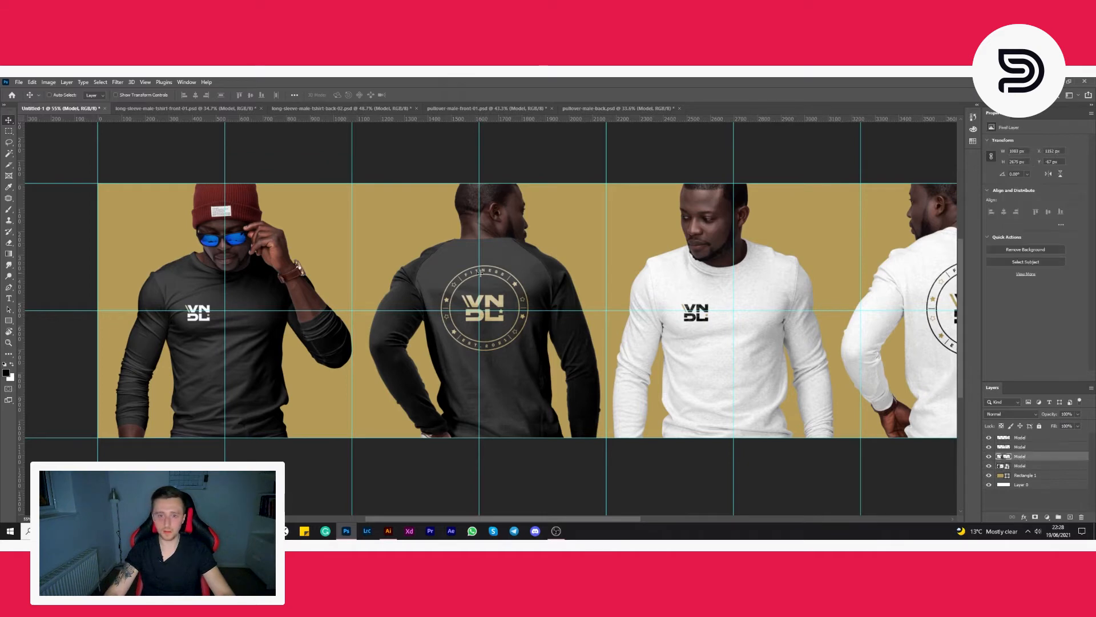
left_click_drag(499, 280, 470, 280)
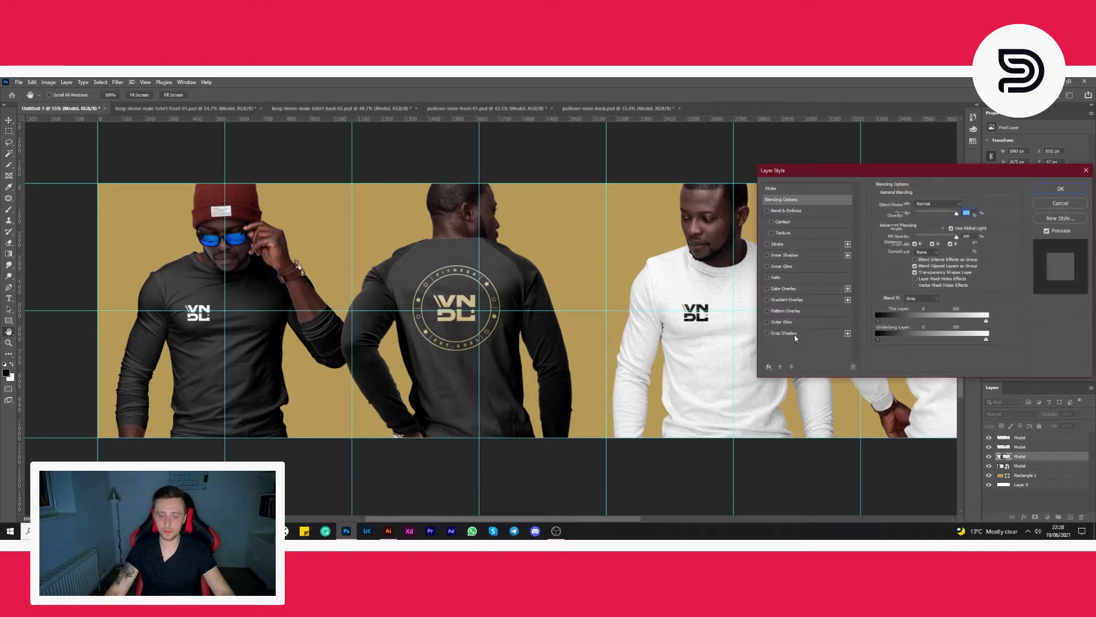
Add a black Multiply drop shadow at 10% opacity to the back-view black-shirt model, cast toward his left side
left_click(794, 334)
left_click_drag(371, 376, 383, 384)
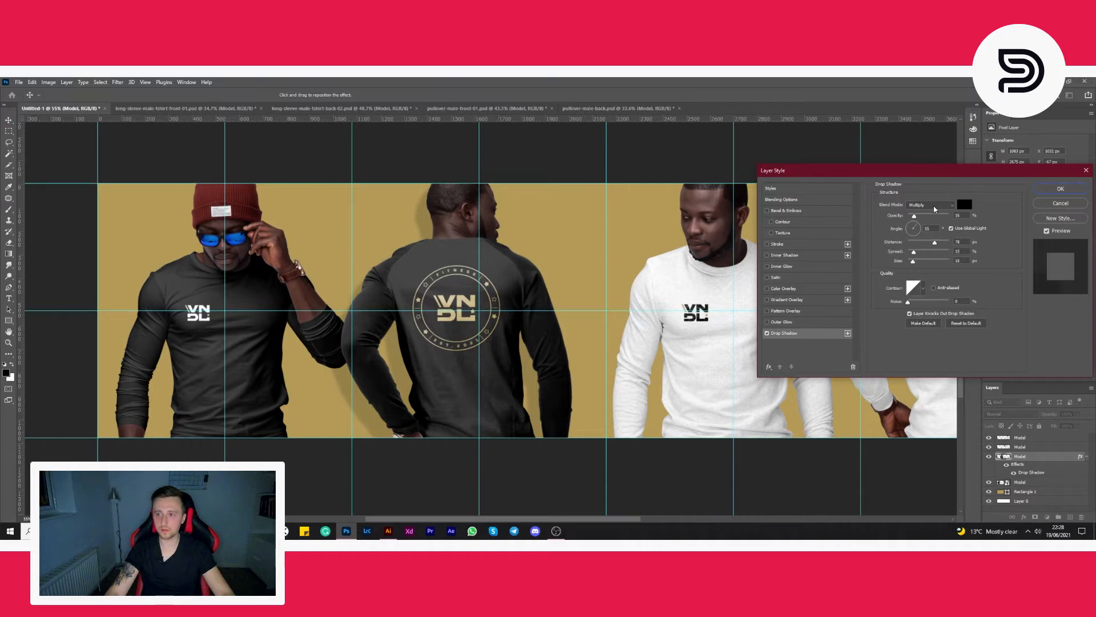
left_click_drag(915, 217, 920, 217)
left_click_drag(466, 325, 451, 340)
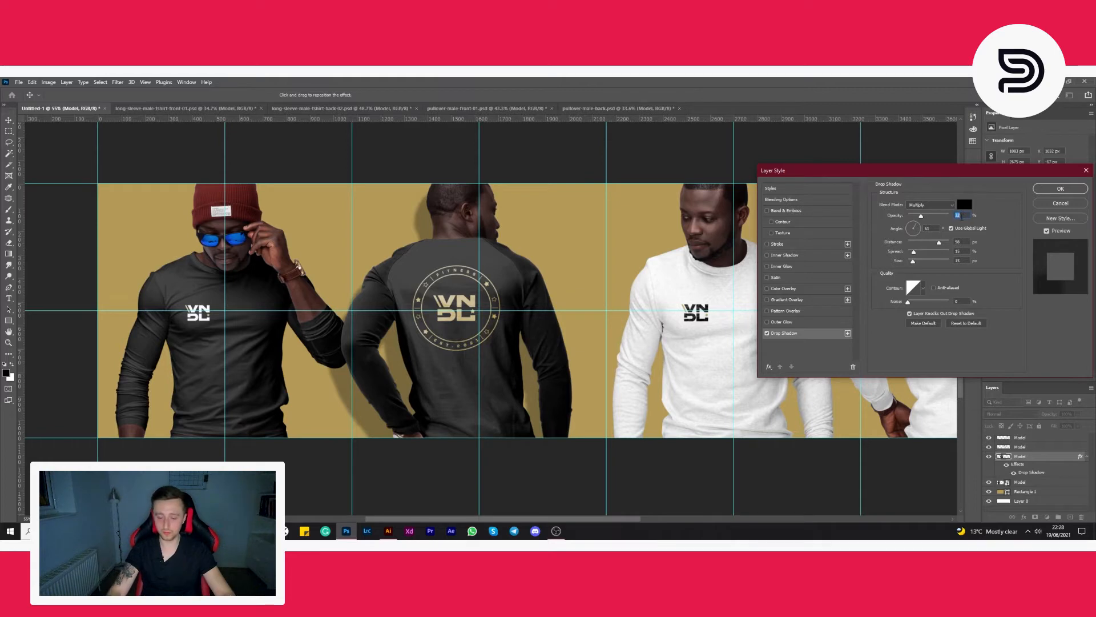
type("20")
key("shift+Down")
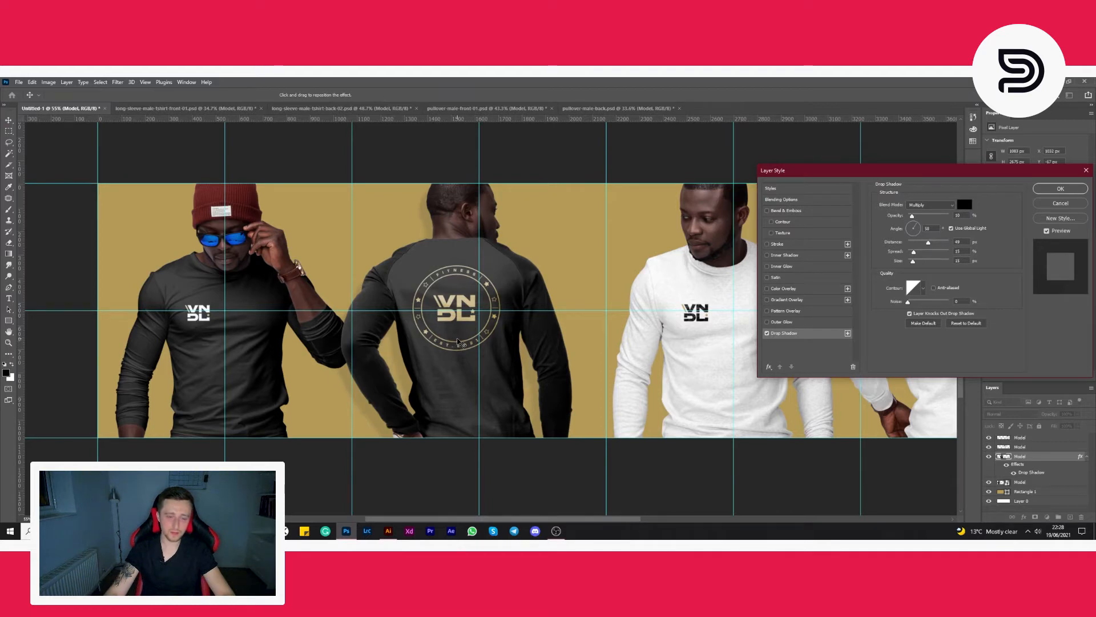
left_click(1061, 189)
Move the back-view black-shirt model right, clear of the first model, and reposition his drop shadow to a distance of about 92 px
left_click_drag(509, 346, 531, 346)
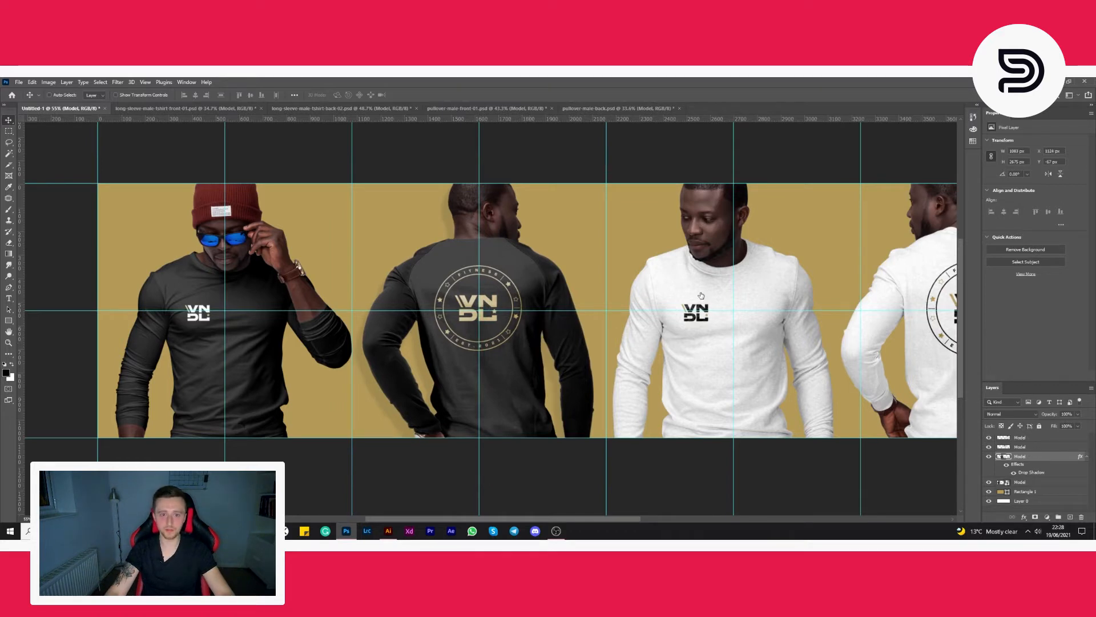
left_click(783, 333)
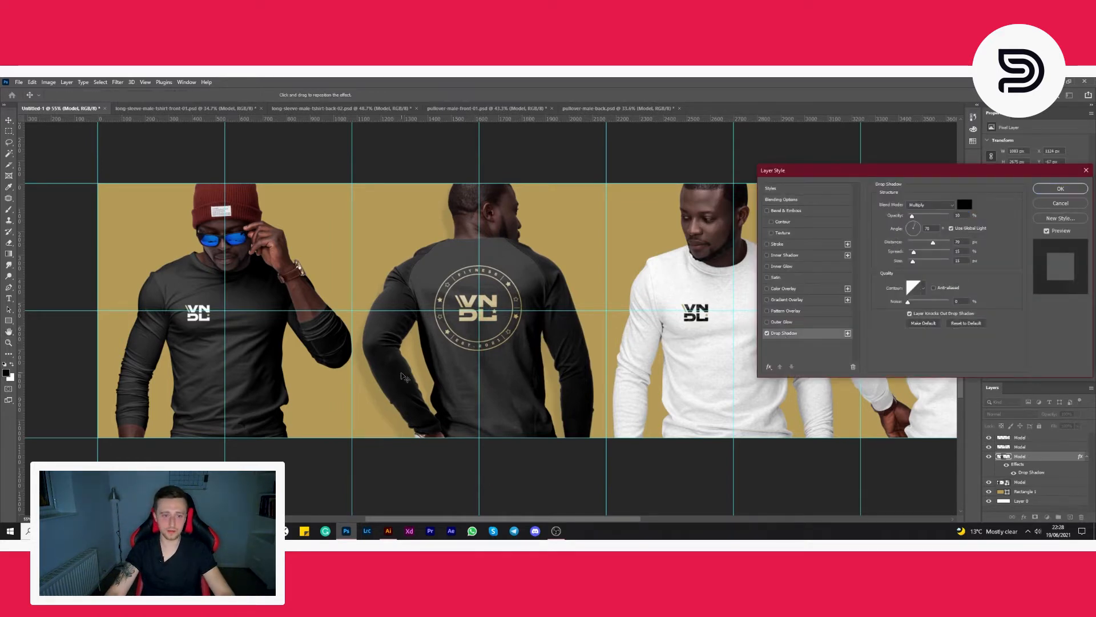
left_click_drag(409, 387, 411, 388)
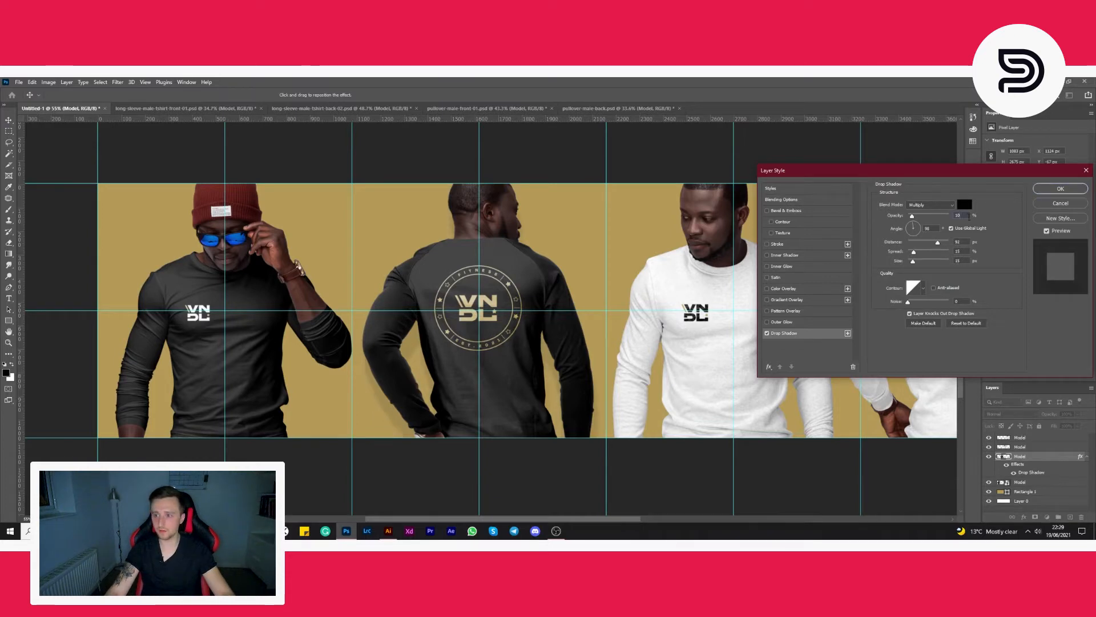
left_click(1061, 188)
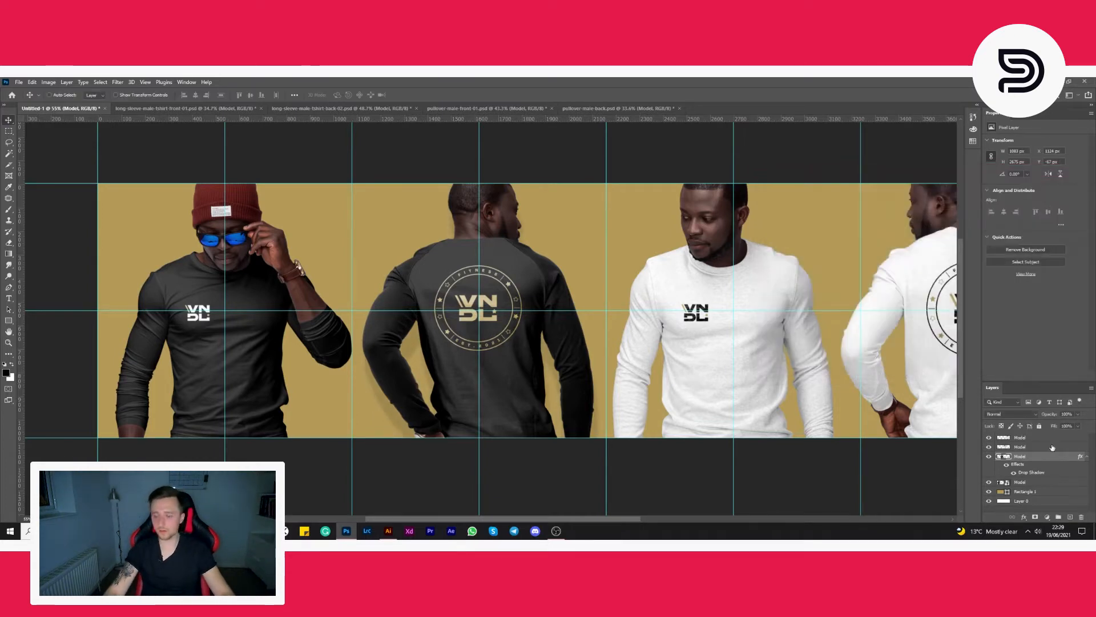
Copy the drop shadow layer style from the second model and paste it onto all four Model layers
right_click(1054, 468)
left_click(1022, 290)
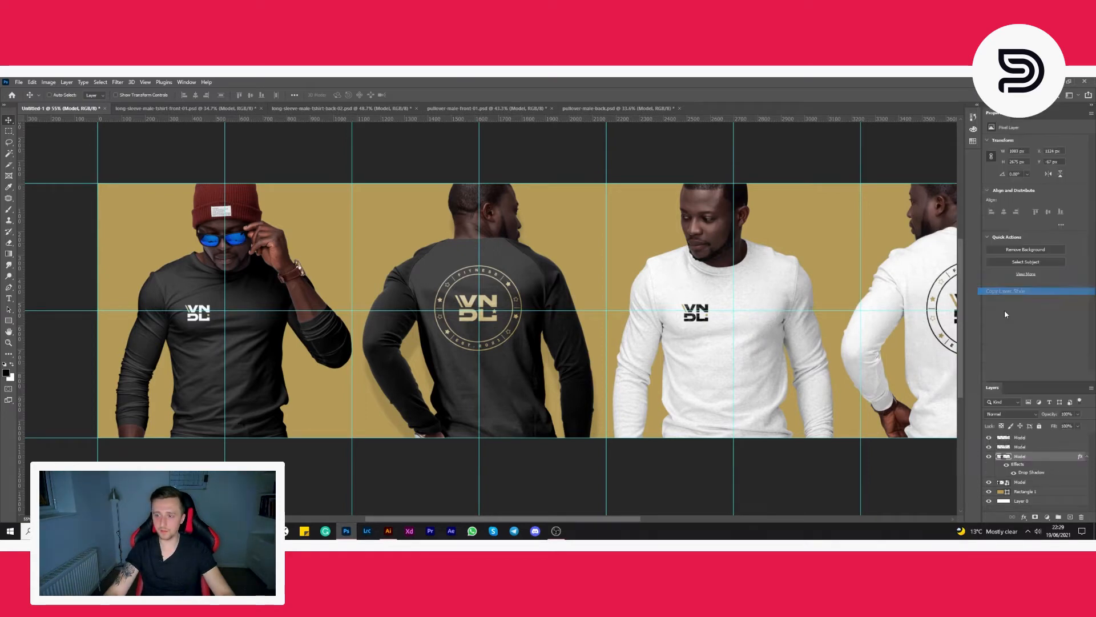
left_click(1023, 438)
left_click(1033, 483, "shift")
right_click(1033, 485)
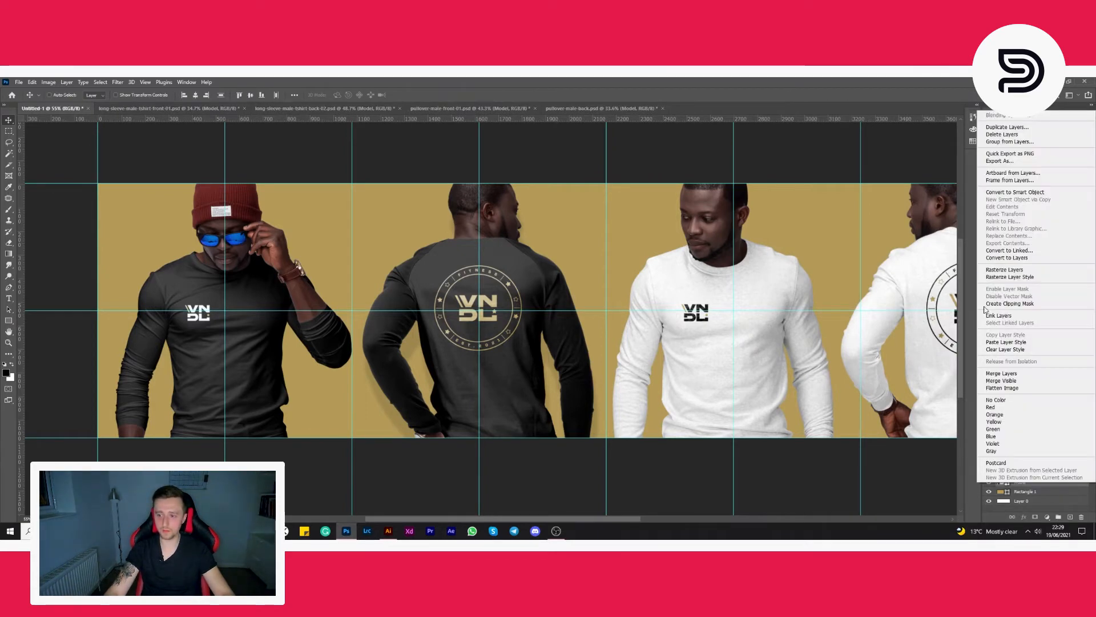
left_click(1011, 316)
Reposition the front-view black-shirt model slightly to the right in the first square, fine-tuning with small leftward nudges
scroll(320, 343, "left", 2)
left_click_drag(315, 342, 330, 345)
key("Left")
key("Left")
key("Left")
key("Left")
key("Left")
key("Left")
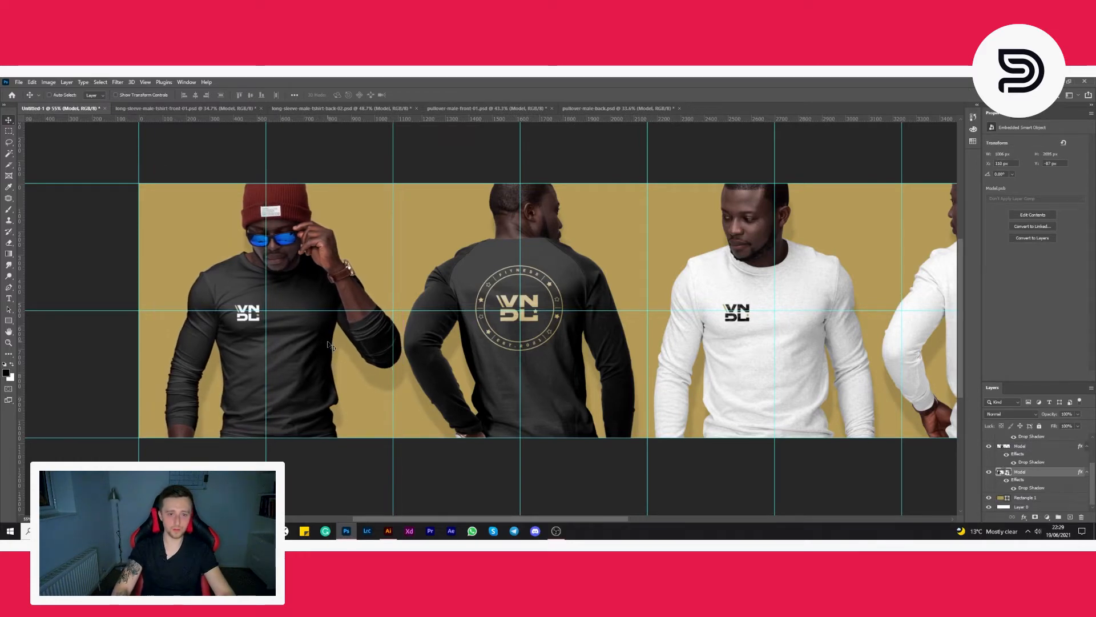
Shift the back-view black-shirt model right in the second square, and nudge him back 50 px to the left
left_click(857, 433, "ctrl")
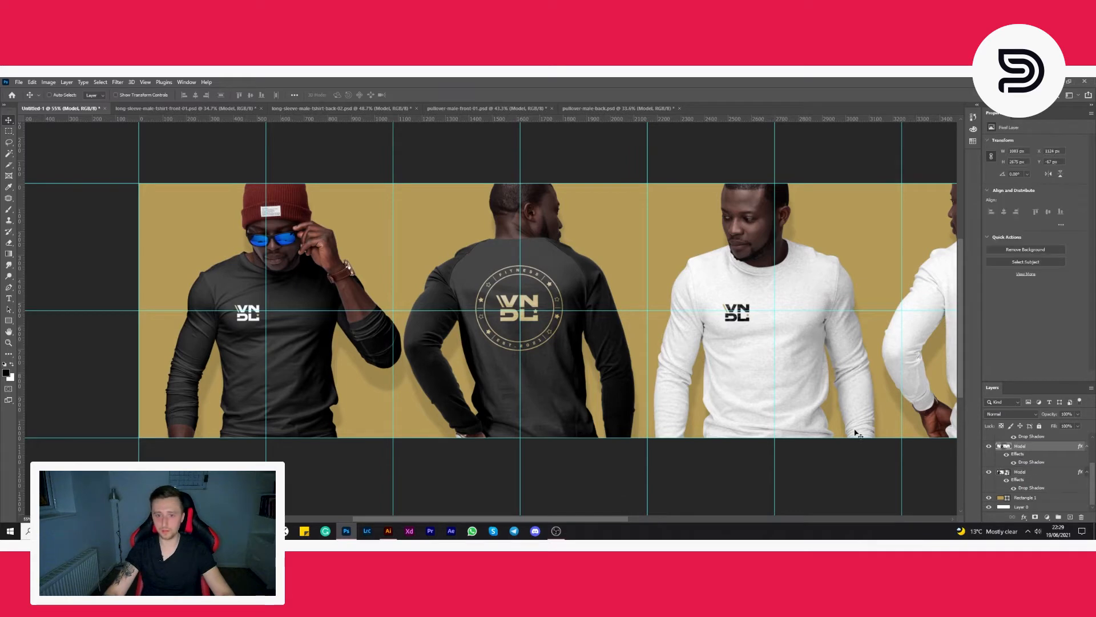
left_click_drag(591, 393, 610, 399)
scroll(714, 432, "right", 5)
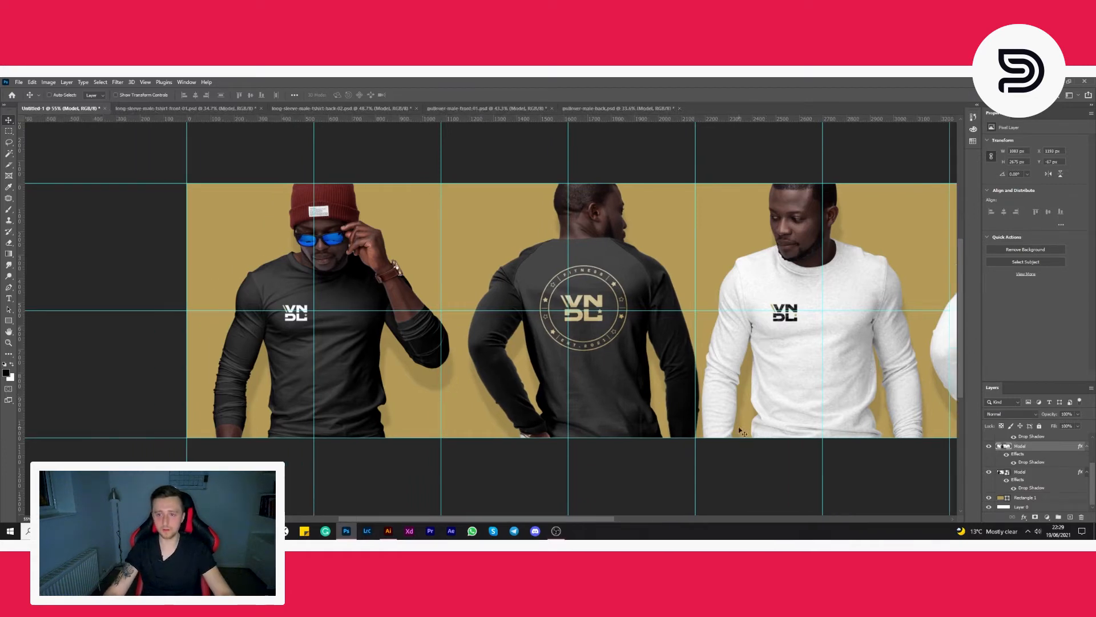
scroll(695, 429, "right", 2)
scroll(695, 431, "left", 3)
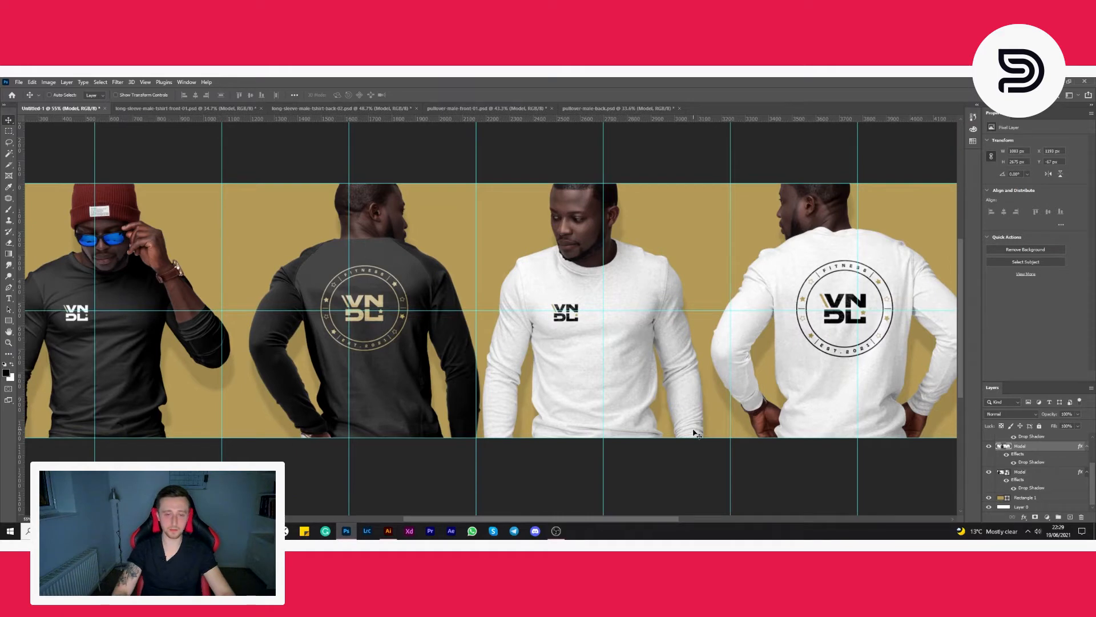
key("shift+Left")
key("shift+Left")
key("shift+Left")
key("shift+Left")
key("shift+Left")
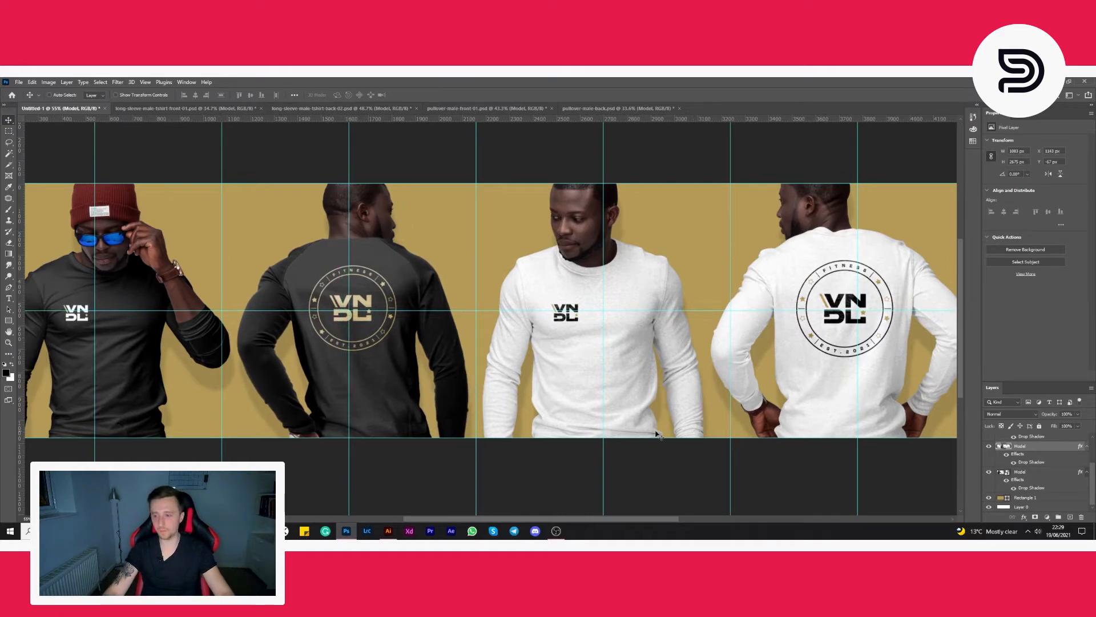
Check the spacing and drop shadows of the four models across the whole carousel
key("ctrl+0")
scroll(435, 420, "up", 2)
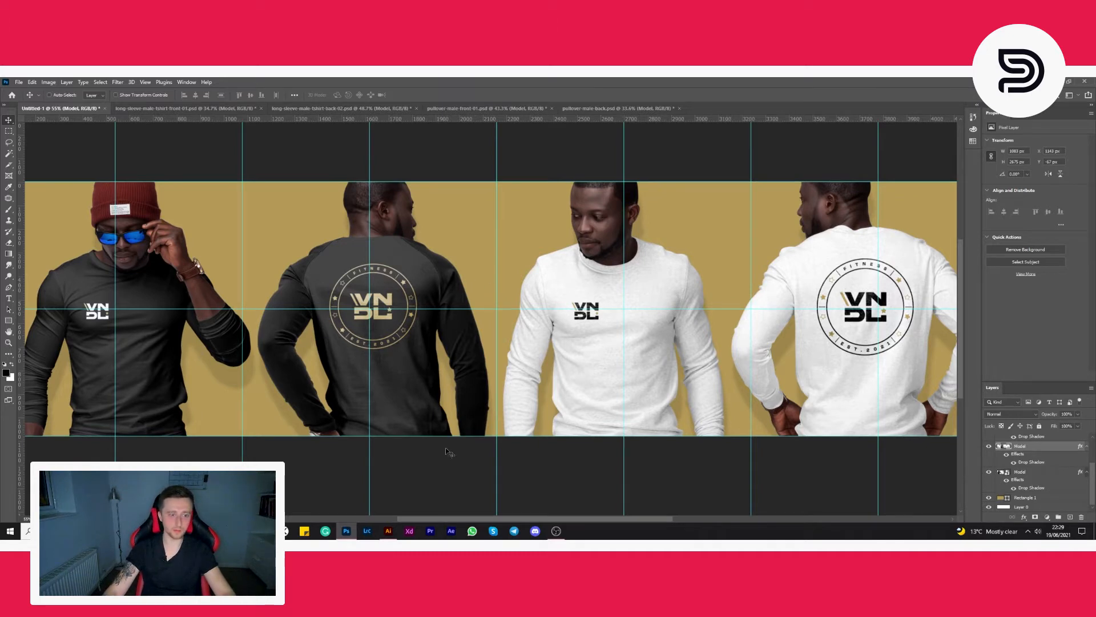
scroll(440, 445, "right", 5)
scroll(440, 446, "left", 4)
scroll(437, 445, "left", 3)
scroll(437, 445, "down", 2)
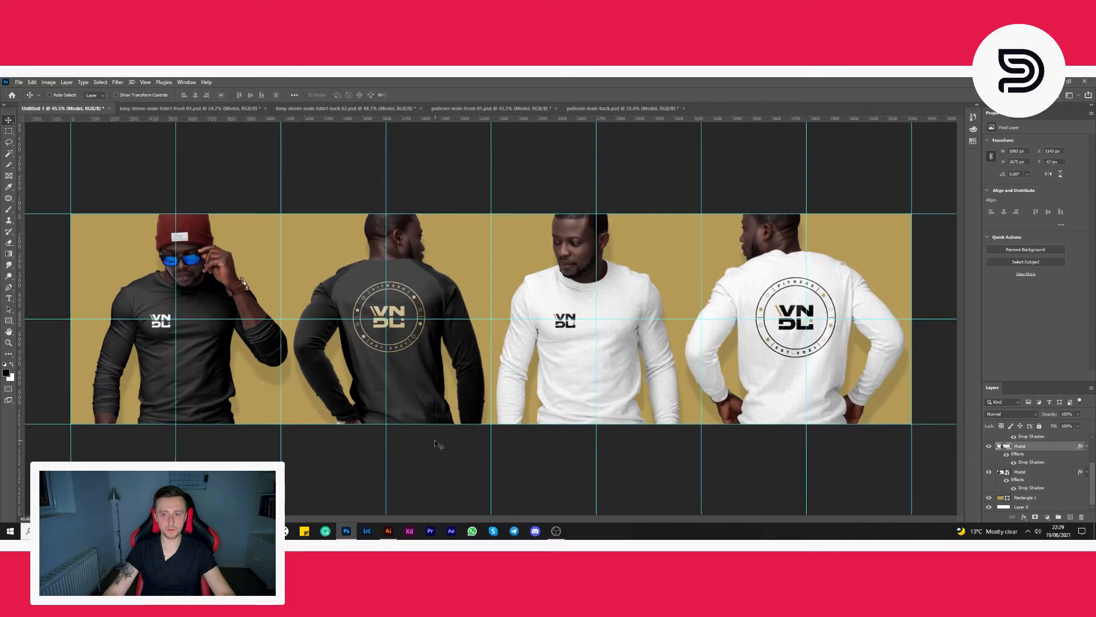
Select all four Model layers together and shift the models slightly left across the carousel
left_click(1035, 473)
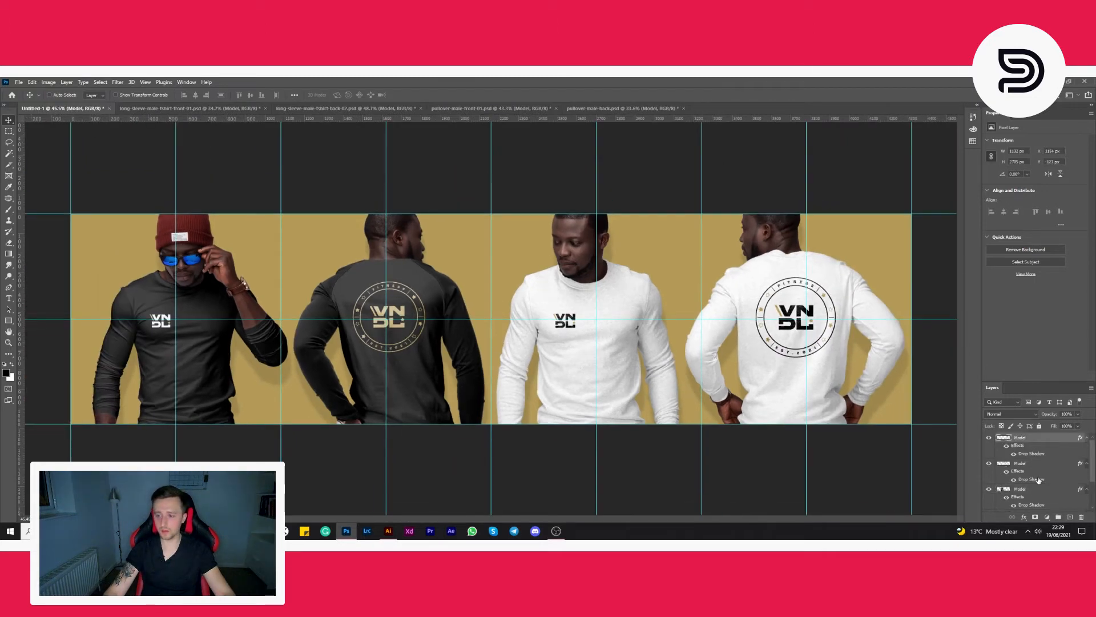
left_click(745, 386, "ctrl+shift")
left_click_drag(750, 364, 739, 362)
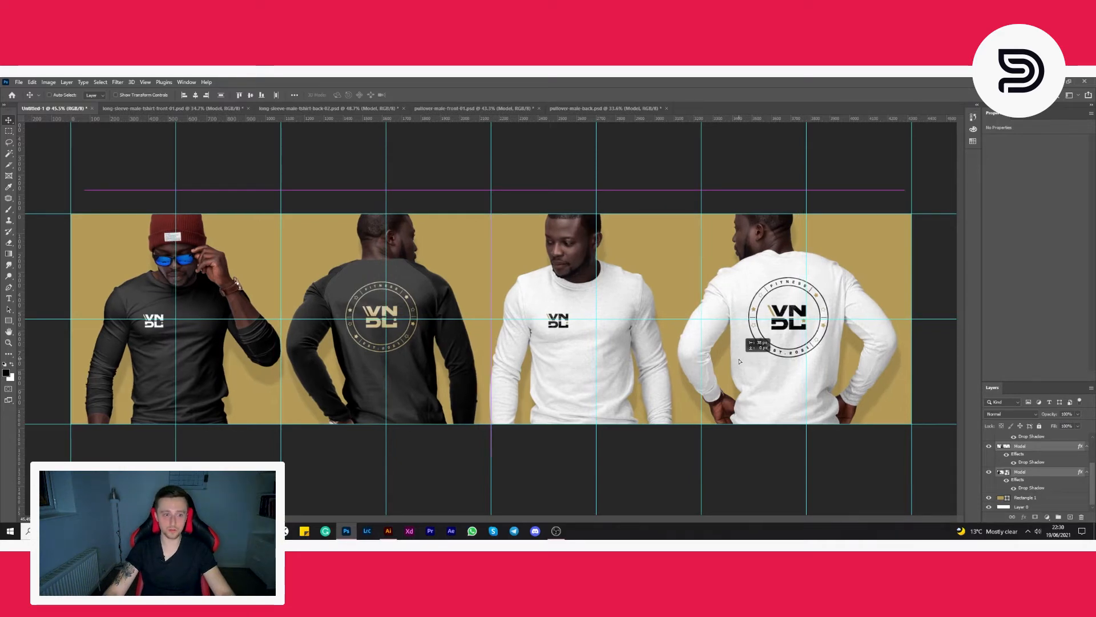
left_click_drag(739, 362, 739, 362)
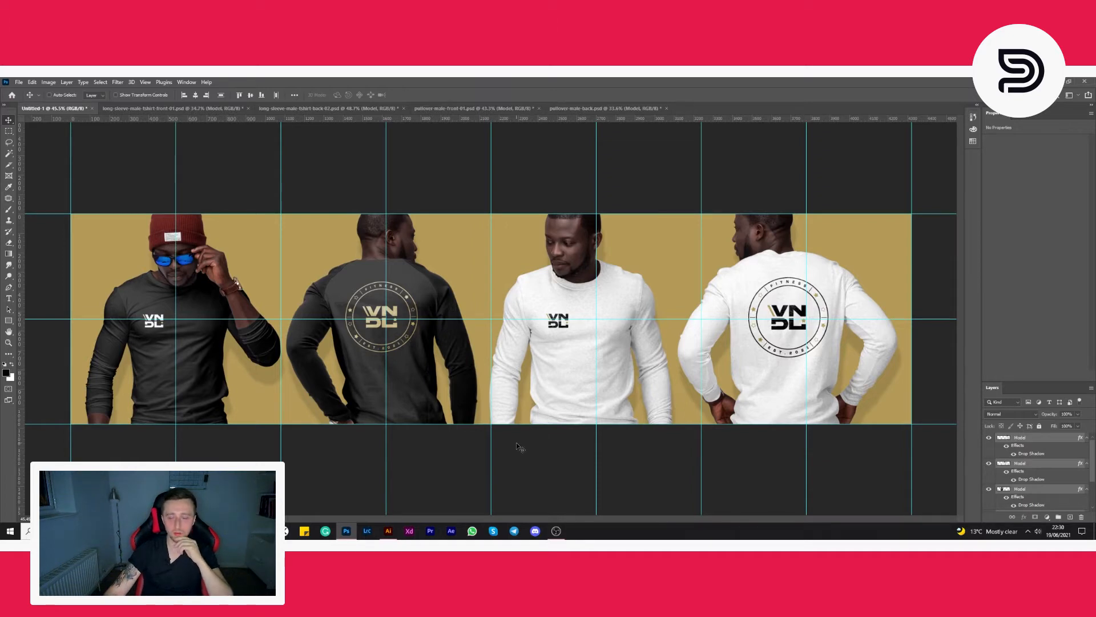
Copy the gold circular VNDL badge from Illustrator and place it in Photoshop as a smart object filling the first two squares
left_click(394, 530)
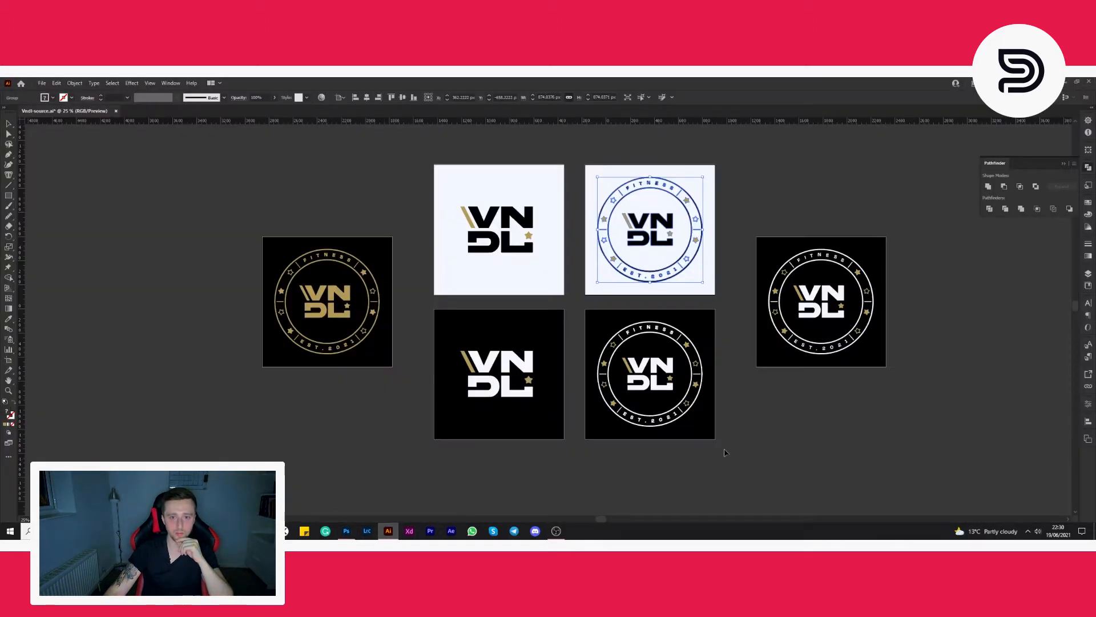
left_click_drag(382, 197, 320, 320)
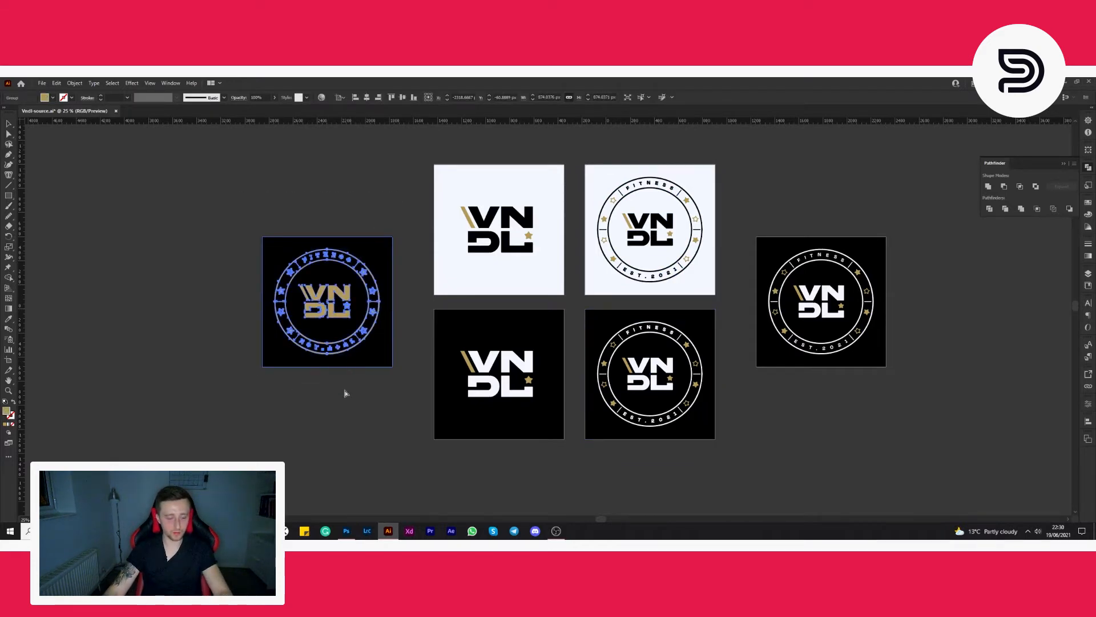
left_click(347, 531)
key("ctrl+v")
left_click(588, 205)
left_click_drag(544, 318, 468, 316)
key("Return")
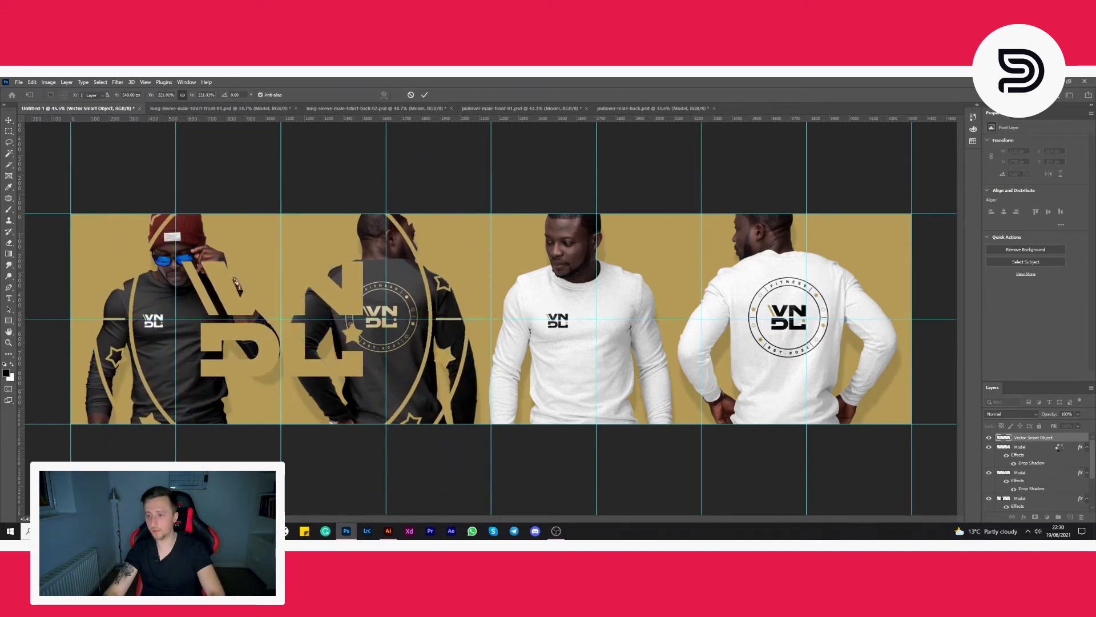
Move the badge layer behind the models, just above Rectangle 1, and give it a white Color Overlay
left_click_drag(1069, 439, 1073, 490)
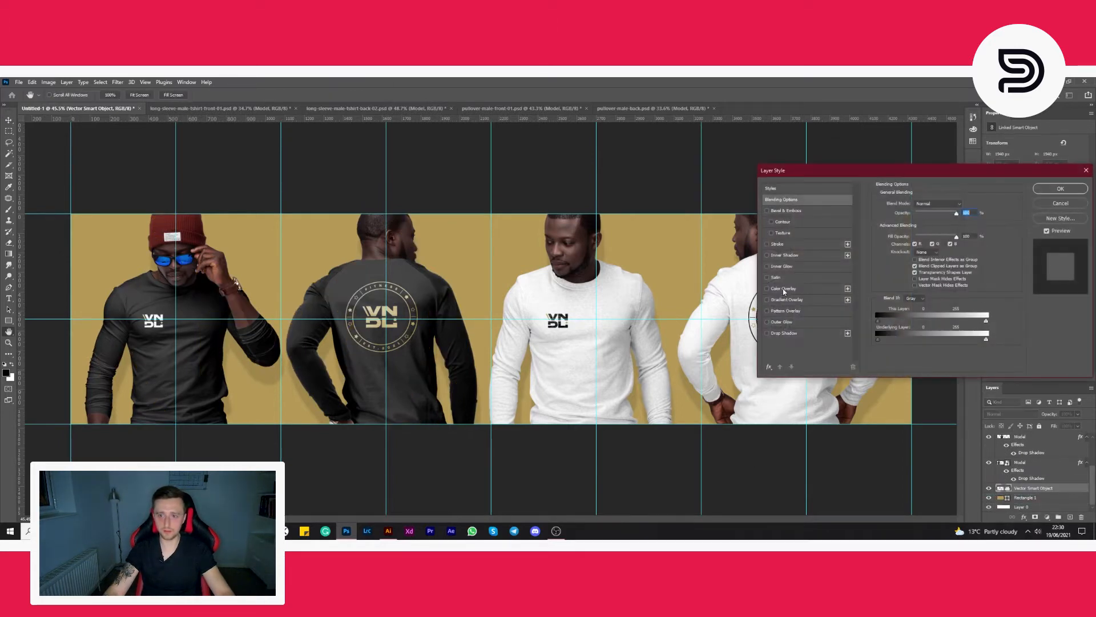
left_click(782, 288)
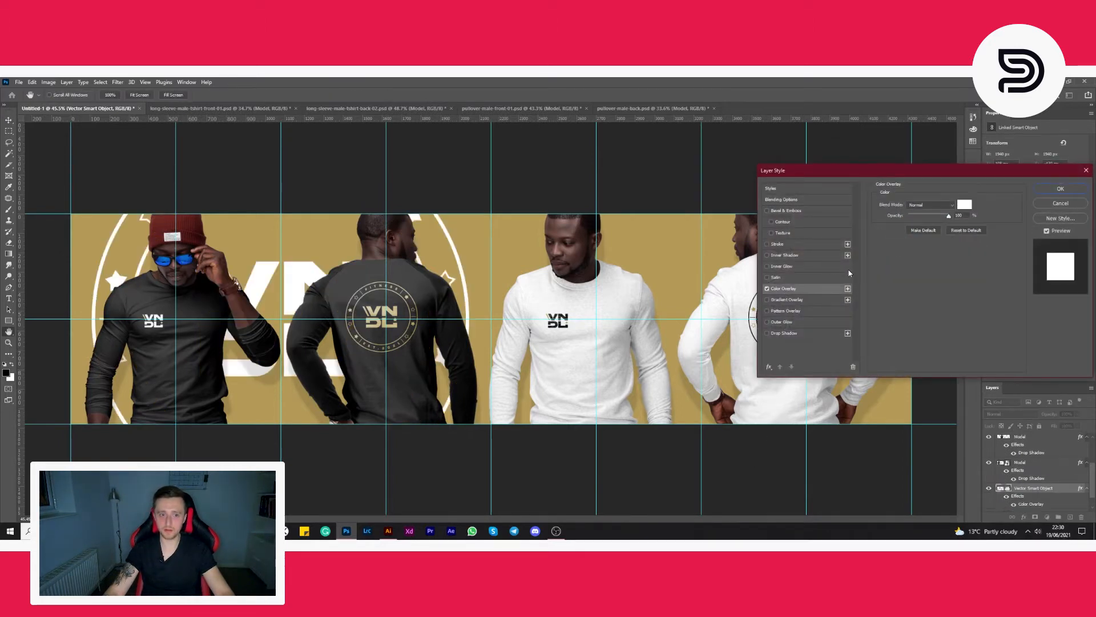
left_click(1059, 189)
Enlarge the white background badge to about 2040 px across, keeping it centred behind the two black-shirt models
key("v")
key("ctrl+plus")
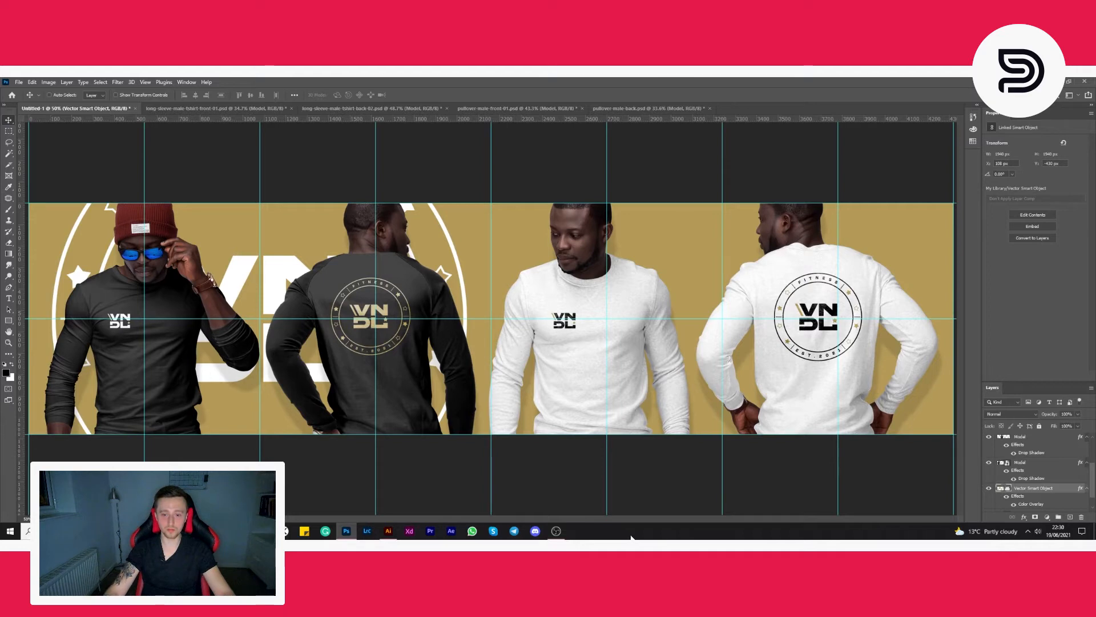
key("ctrl+t")
left_click_drag(466, 319, 476, 319)
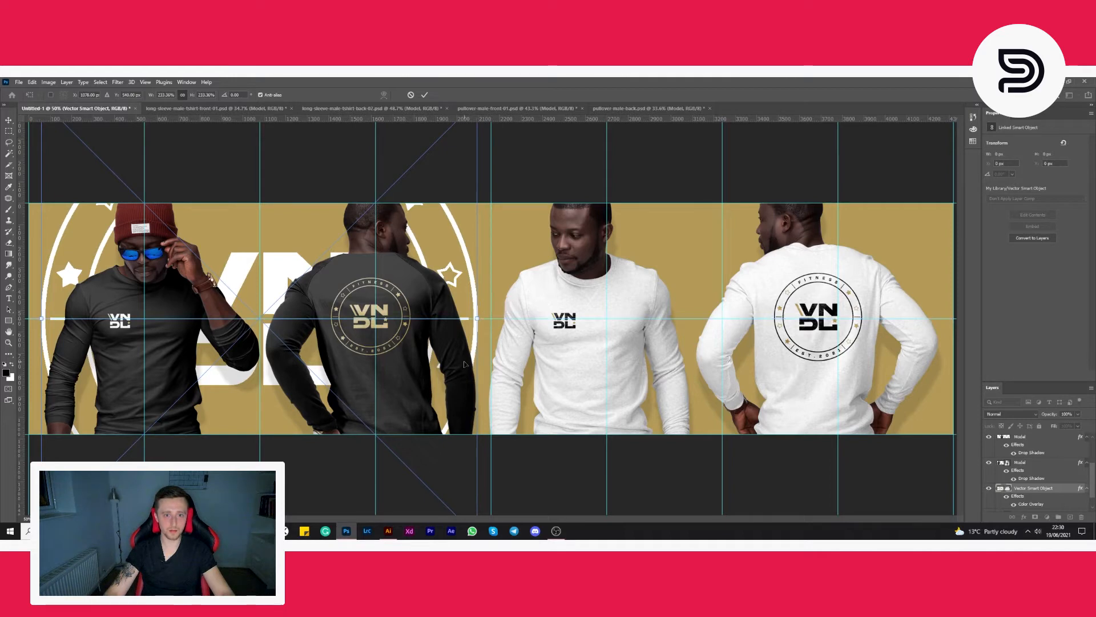
key("Return")
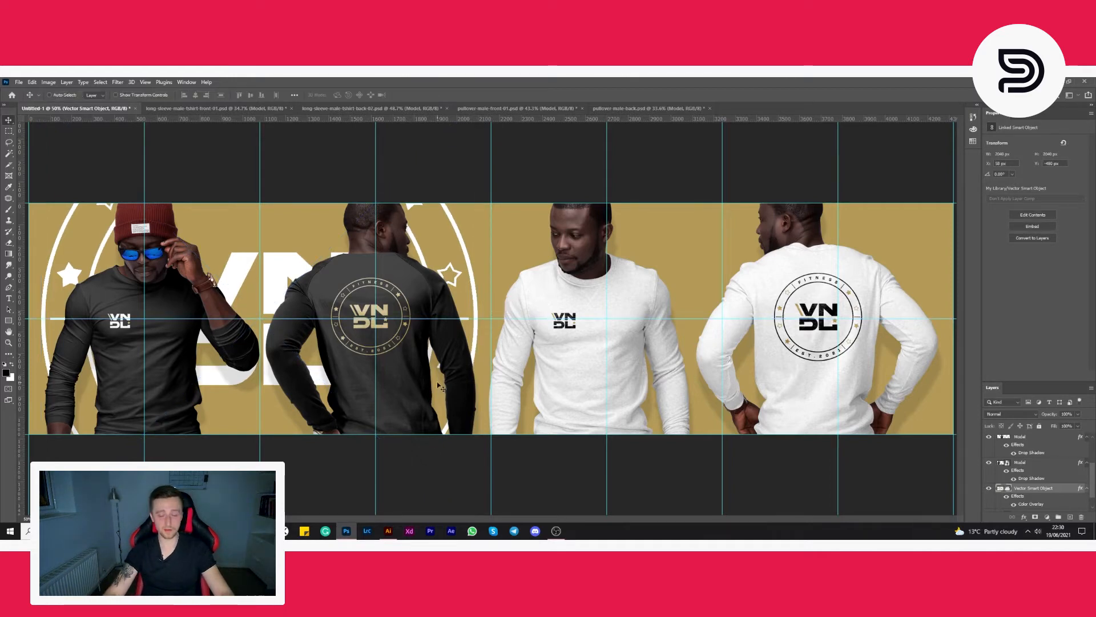
key("ctrl+minus")
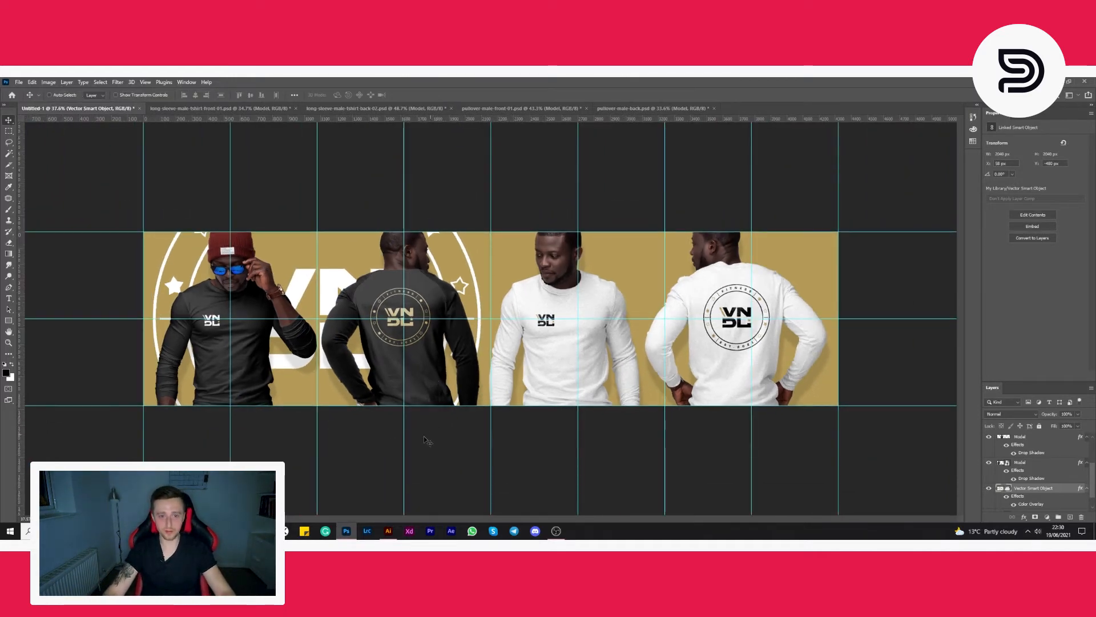
Copy the white VNDL logo without the circle from Illustrator and place it in Photoshop as a smart object behind the white-shirt models
left_click(388, 531)
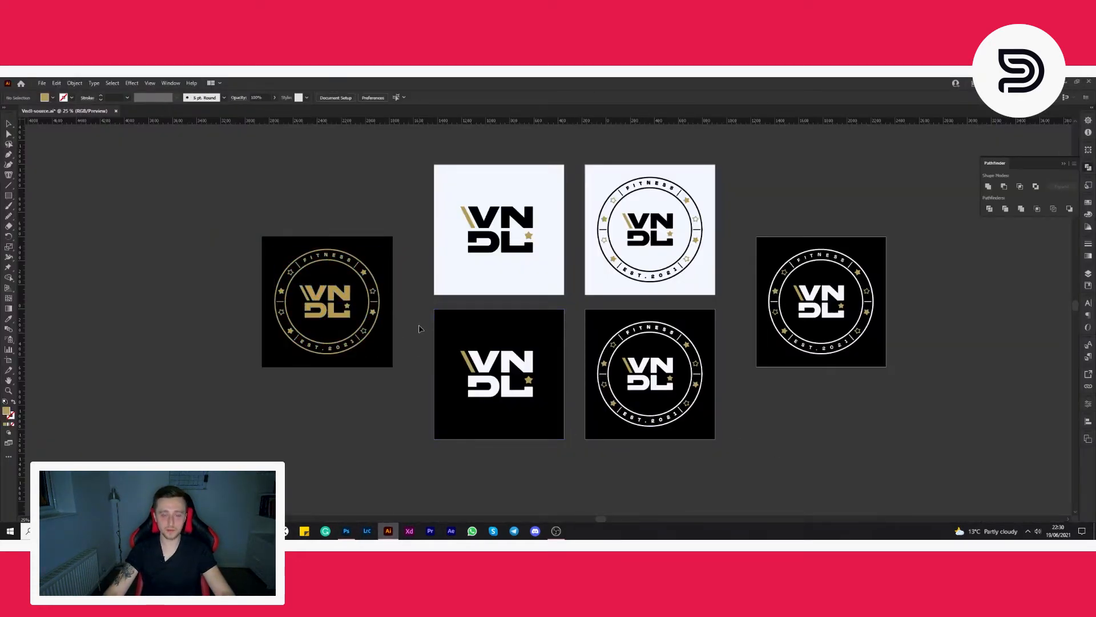
left_click_drag(532, 418, 550, 420)
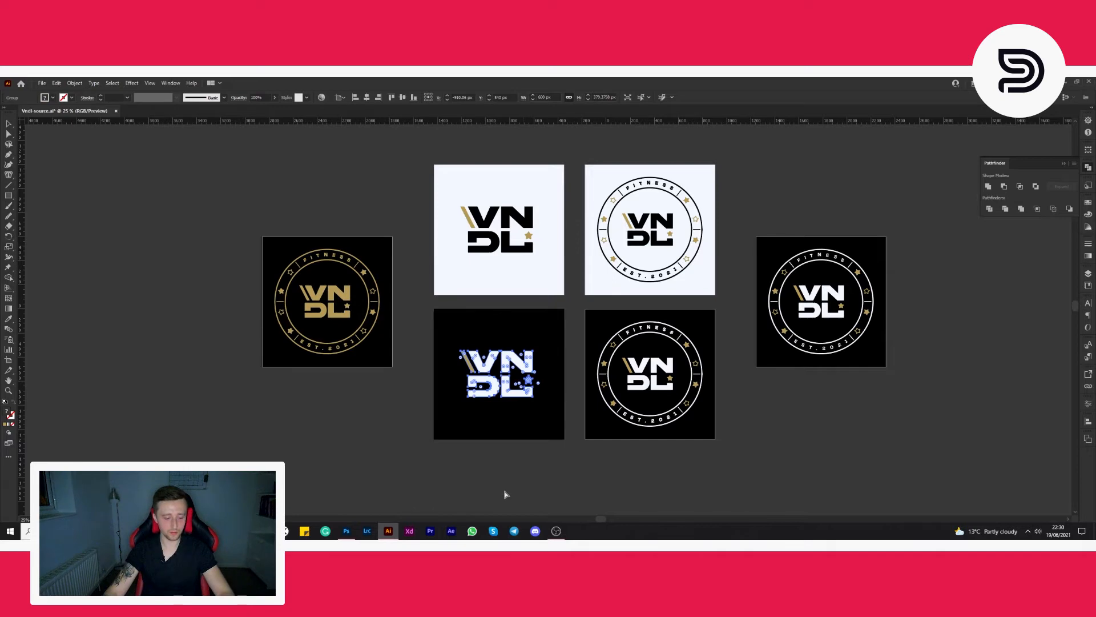
key("ctrl+c")
left_click(346, 531)
key("ctrl+v")
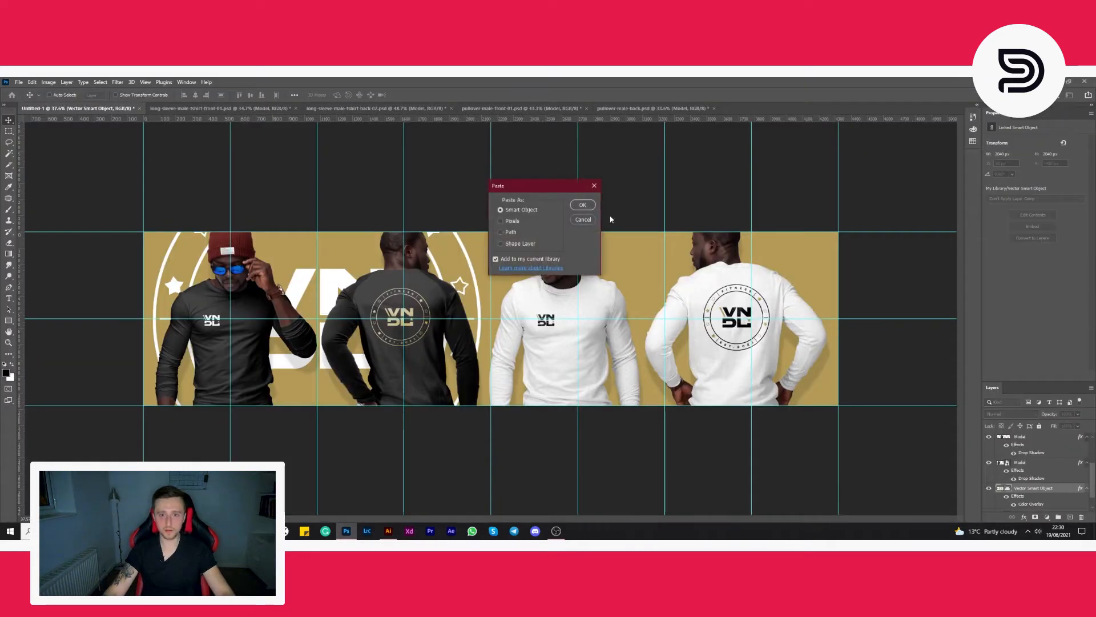
key("Return")
Apply a white Color Overlay to the large VNDL logo behind the white-shirt models
double_click(528, 263)
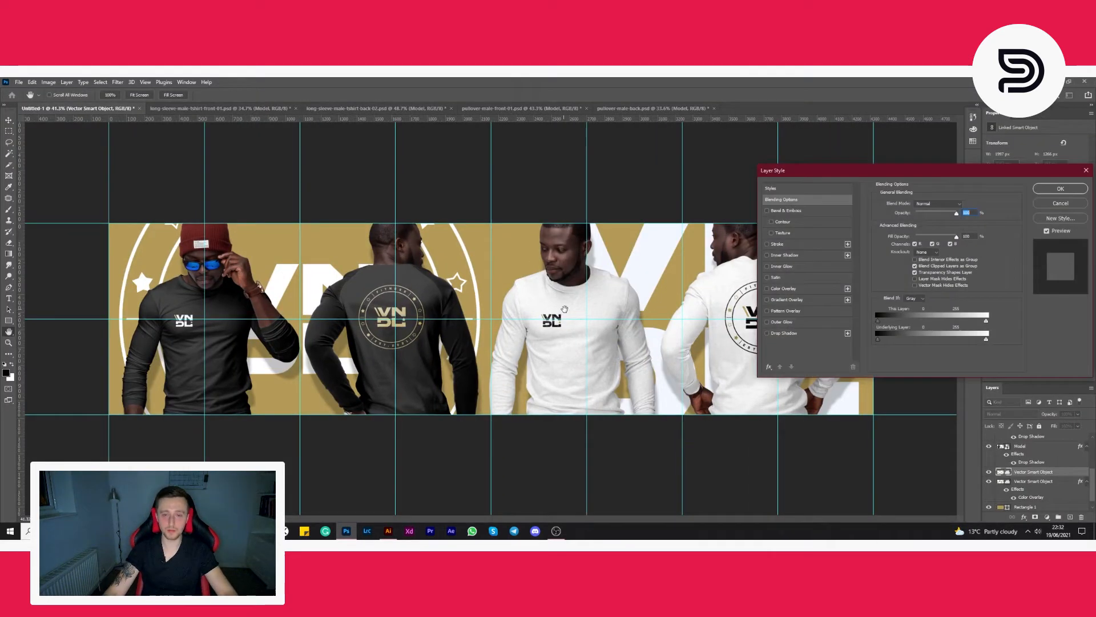
left_click(783, 288)
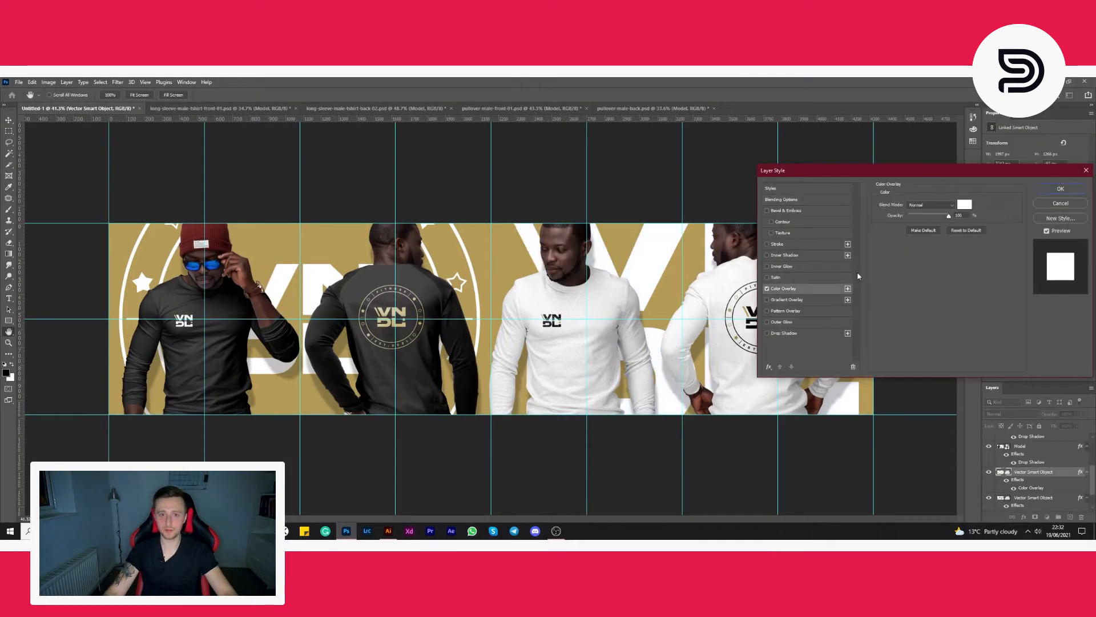
left_click(1060, 189)
Hide the guides to review the whole carousel with its background logos, and show them again
key("ctrl+plus")
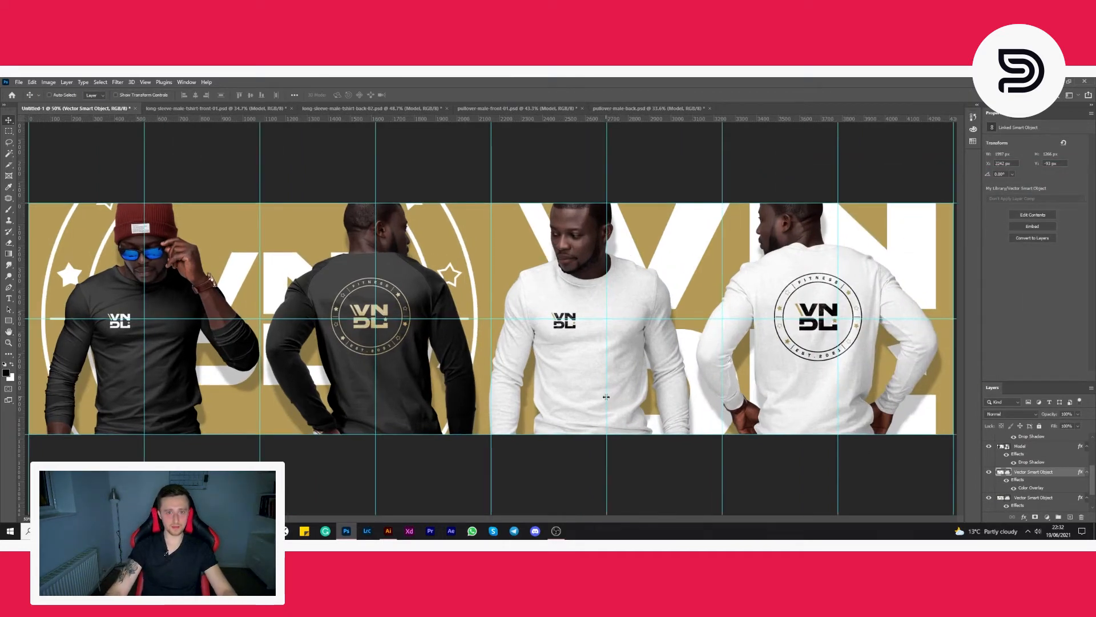
key("ctrl+0")
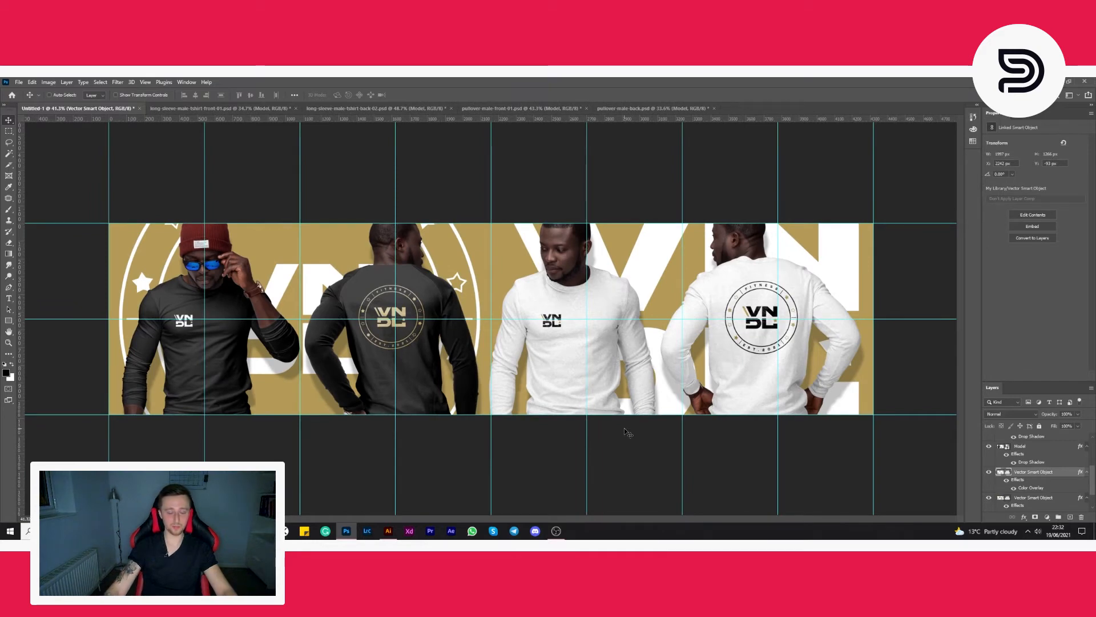
key("ctrl+semicolon")
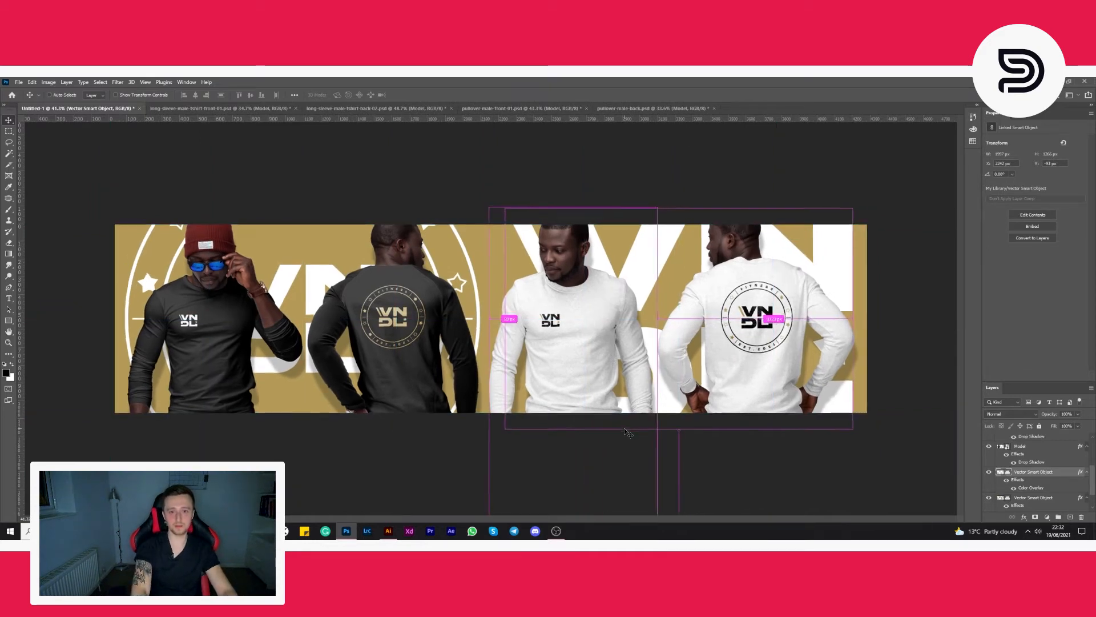
key("ctrl+minus")
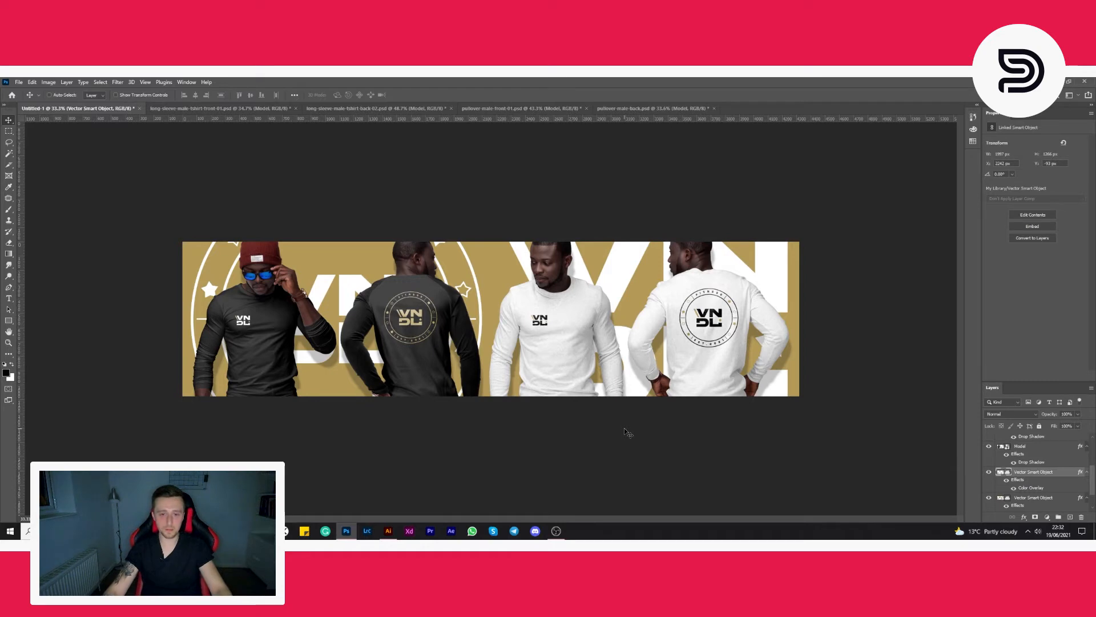
key("ctrl+0")
key("ctrl+semicolon")
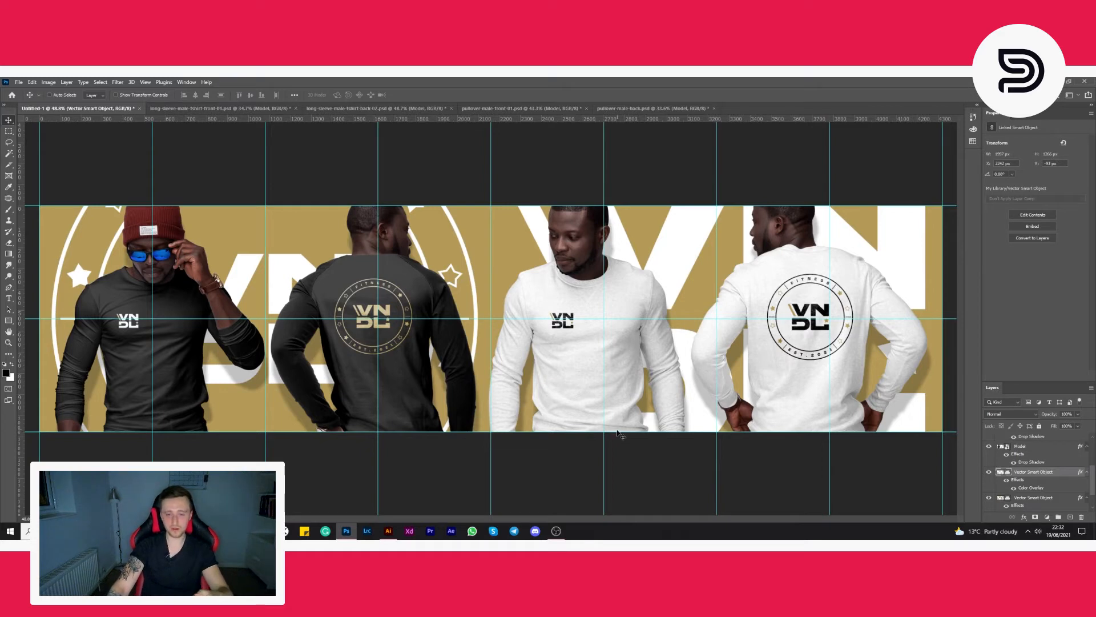
Select the topmost Model layer in the layer stack
scroll(1000, 472, "up", 3)
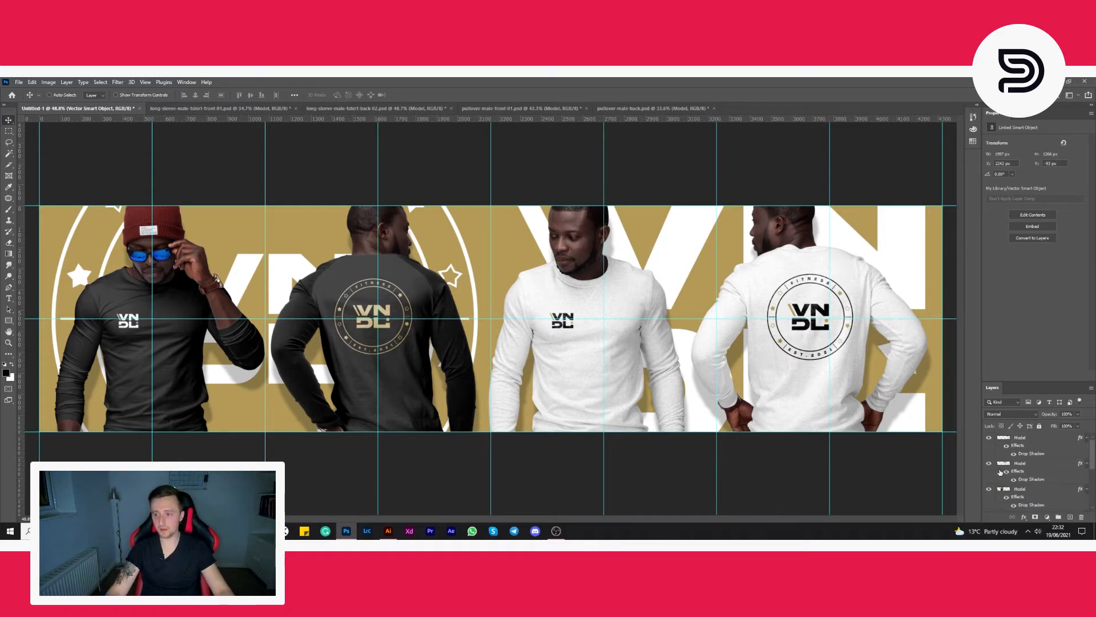
left_click(1030, 438)
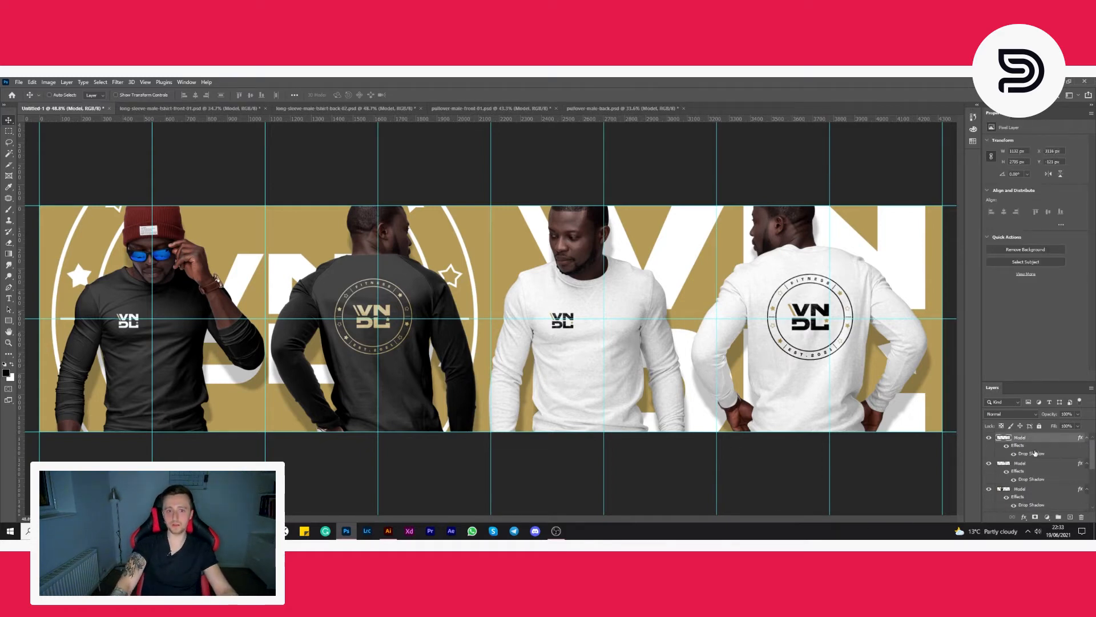
key("ctrl+minus")
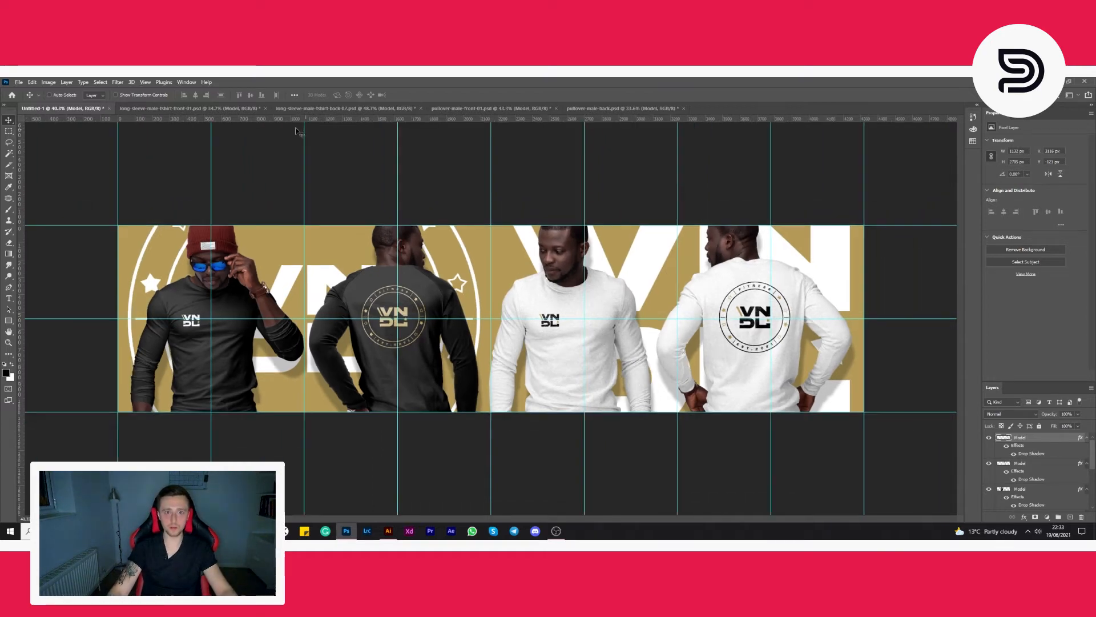
Close the two long-sleeve T-shirt and two pullover mockup documents without saving their changes
left_click(195, 111)
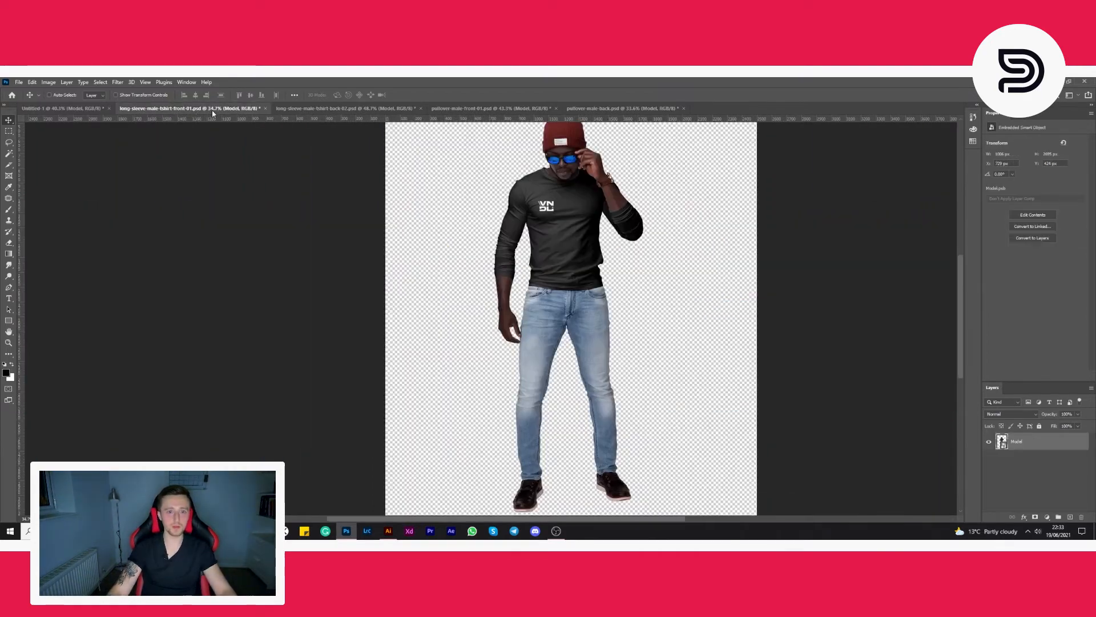
left_click(265, 109)
left_click(545, 246)
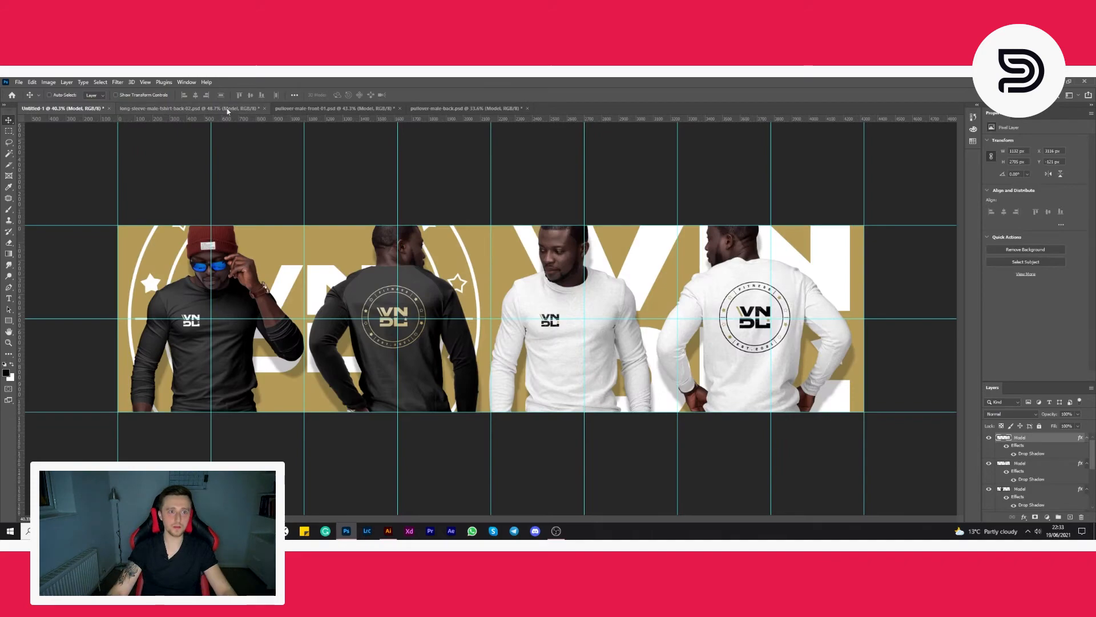
left_click(188, 109)
left_click(265, 108)
left_click(545, 246)
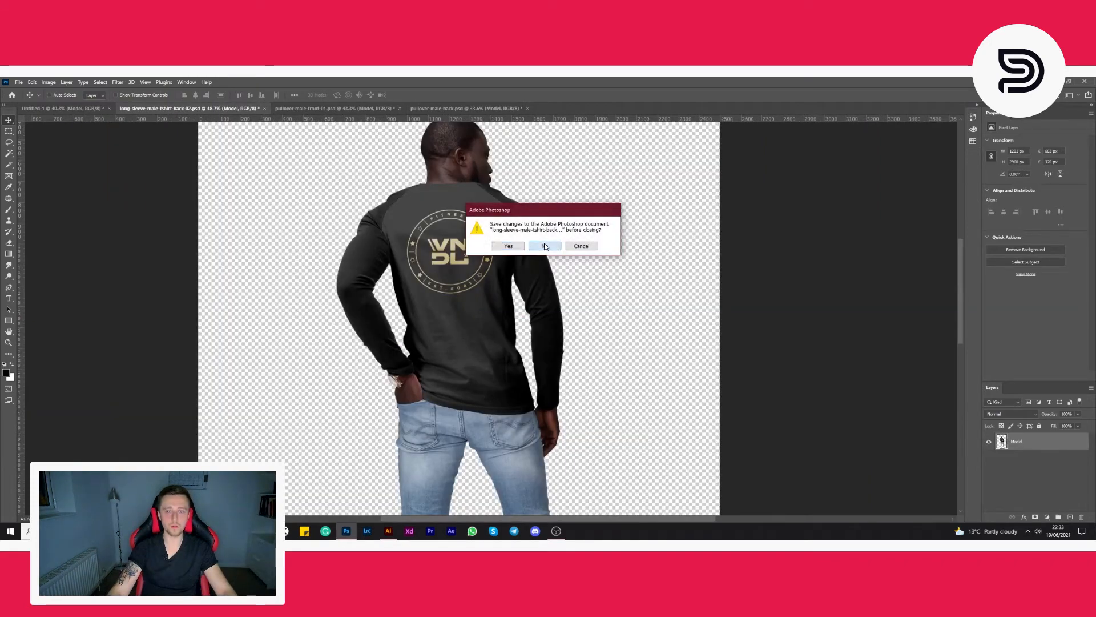
left_click(177, 109)
left_click(245, 109)
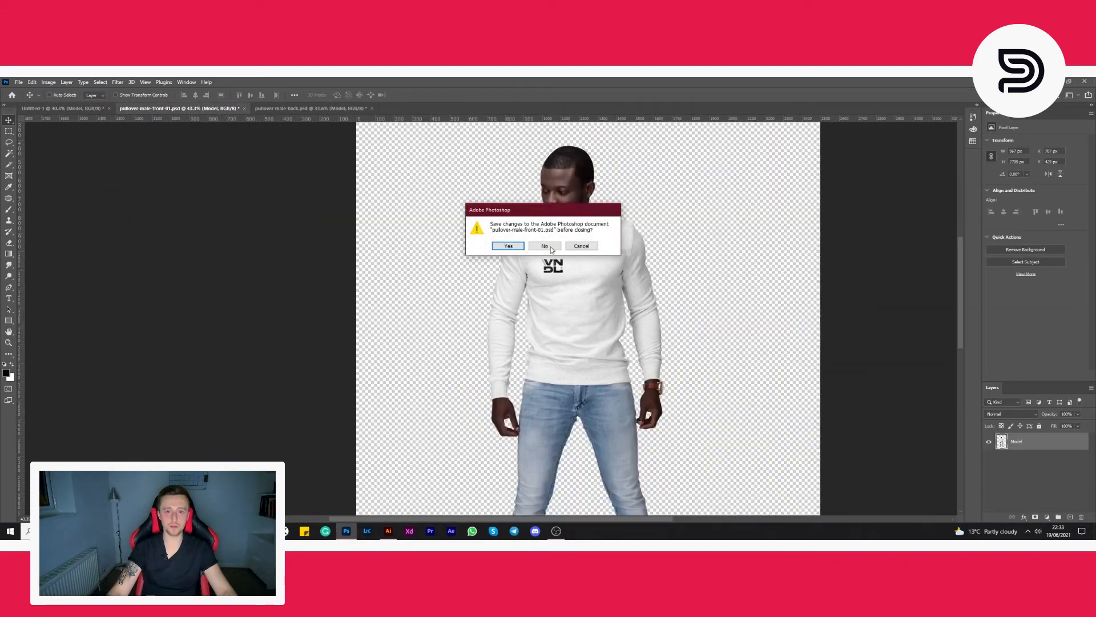
left_click(544, 245)
left_click(188, 109)
left_click(238, 108)
left_click(548, 245)
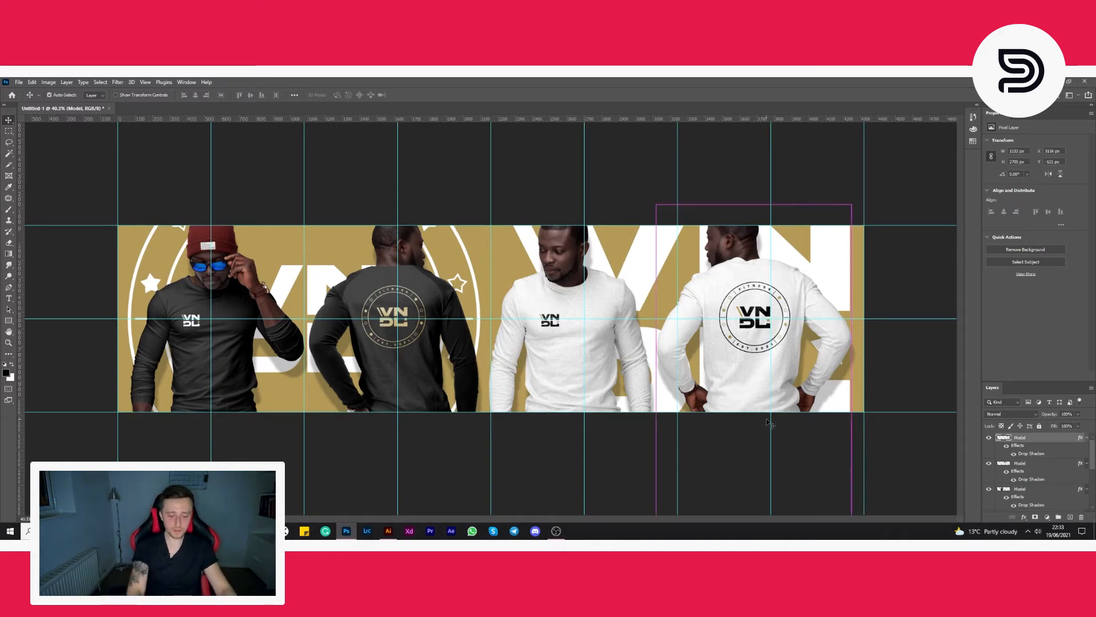
Preview the carousel without its guides, and bring the guides back
key("ctrl+semicolon")
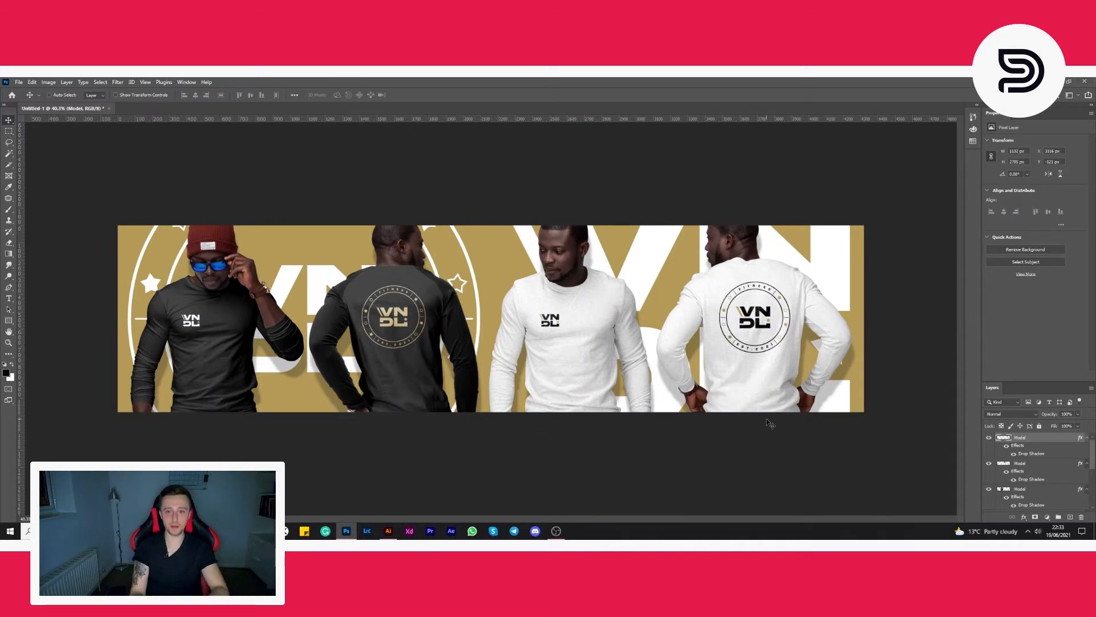
key("ctrl+semicolon")
Open Cement07-byGhostlyPixels.png from the Cement Textures folder within the stock Textures folder
key("ctrl+o")
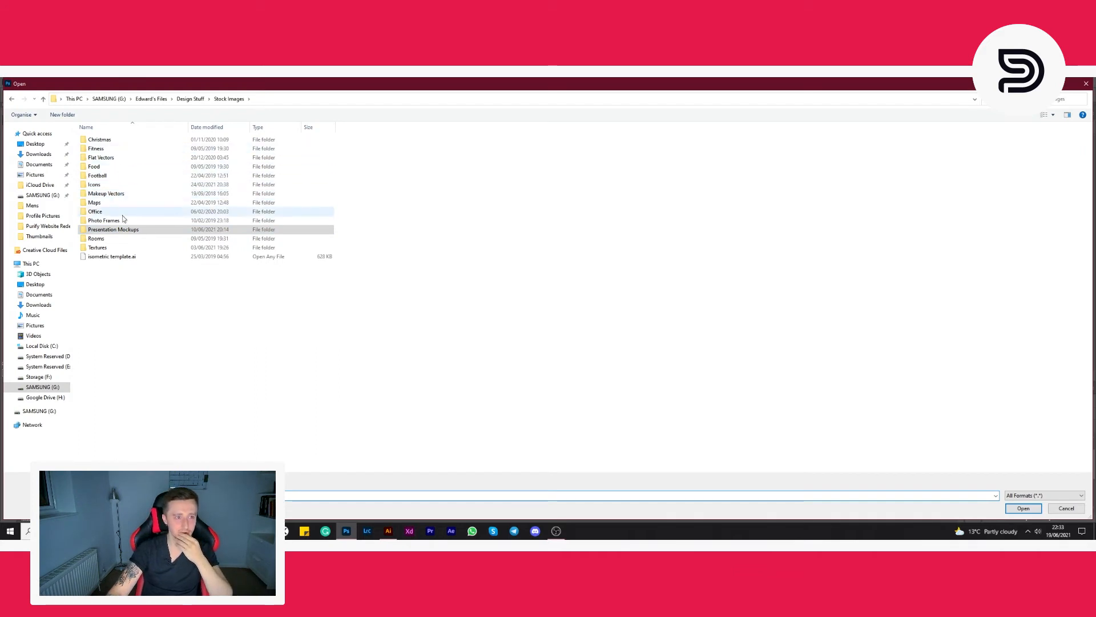
left_click(129, 249)
double_click(128, 249)
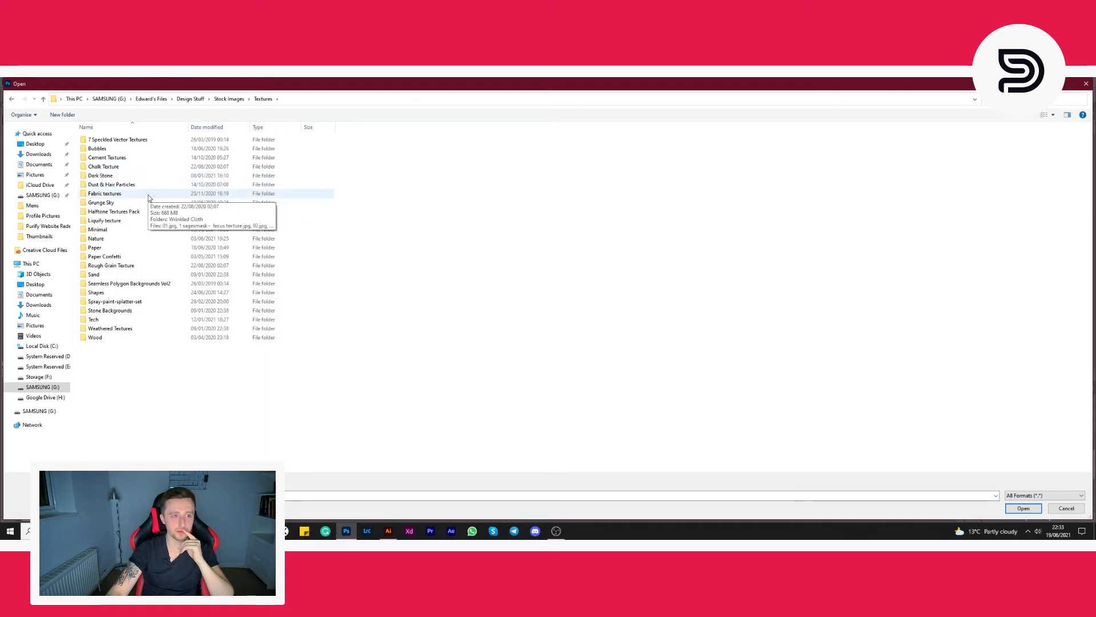
double_click(155, 271)
left_click(264, 99)
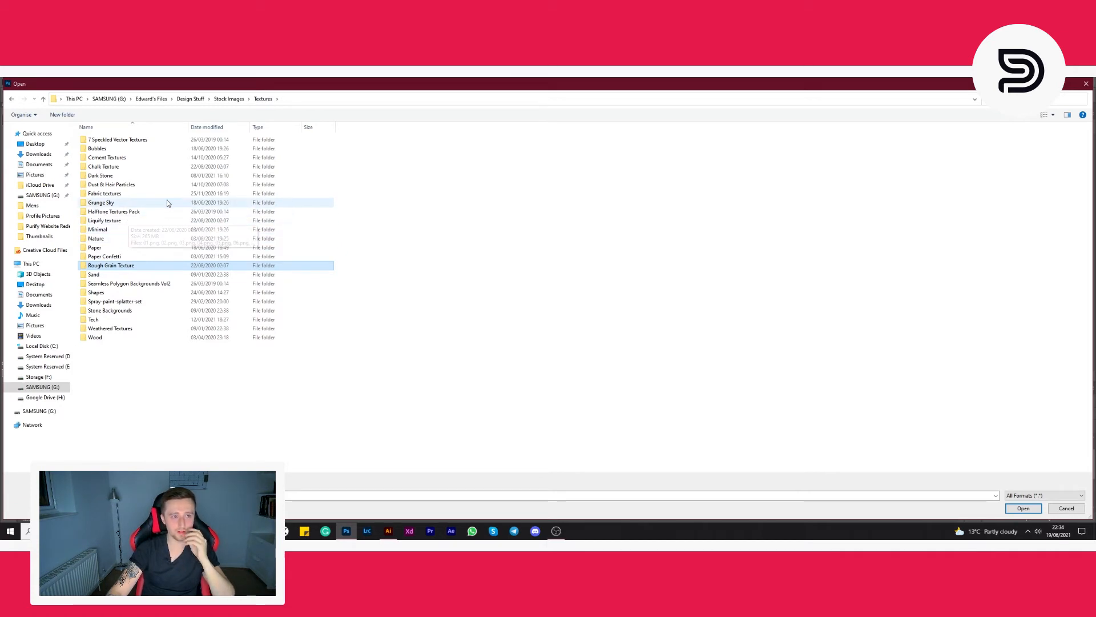
double_click(132, 177)
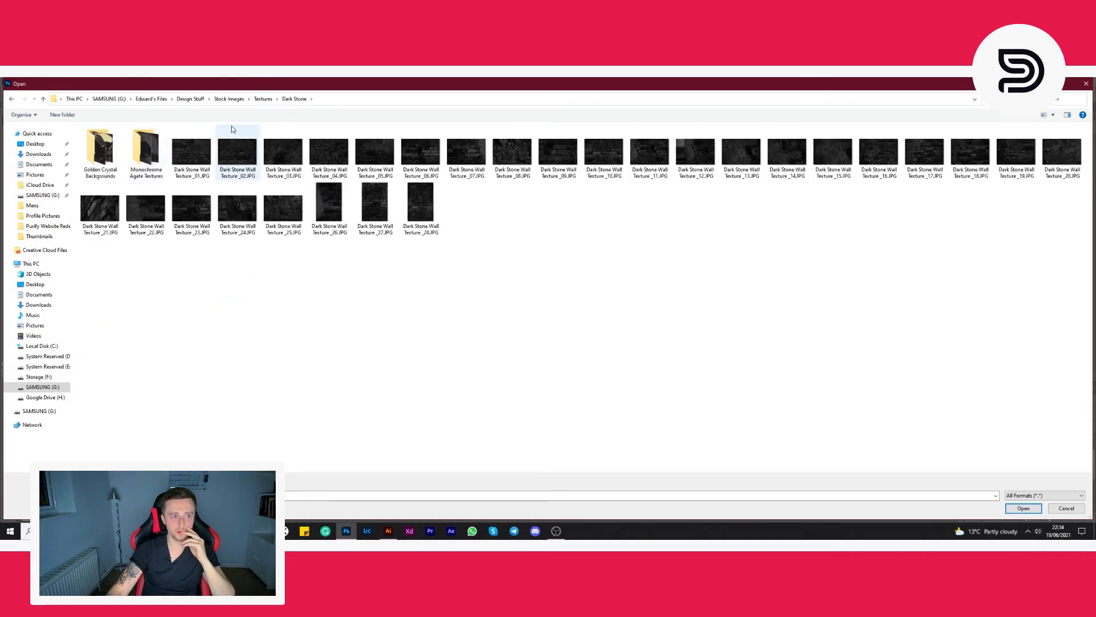
left_click(263, 99)
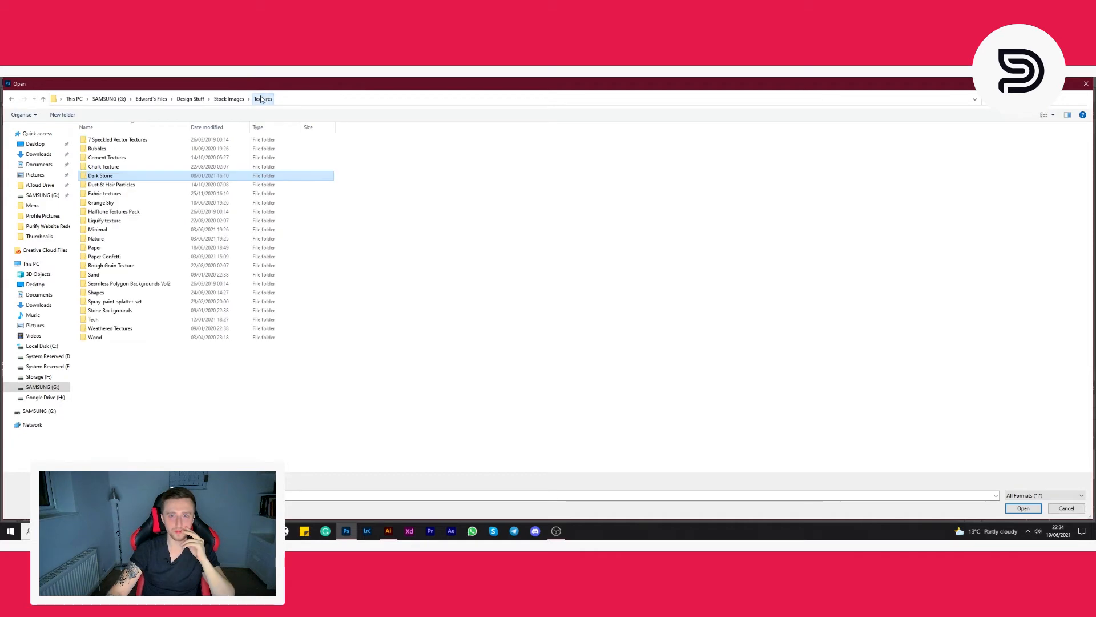
double_click(149, 159)
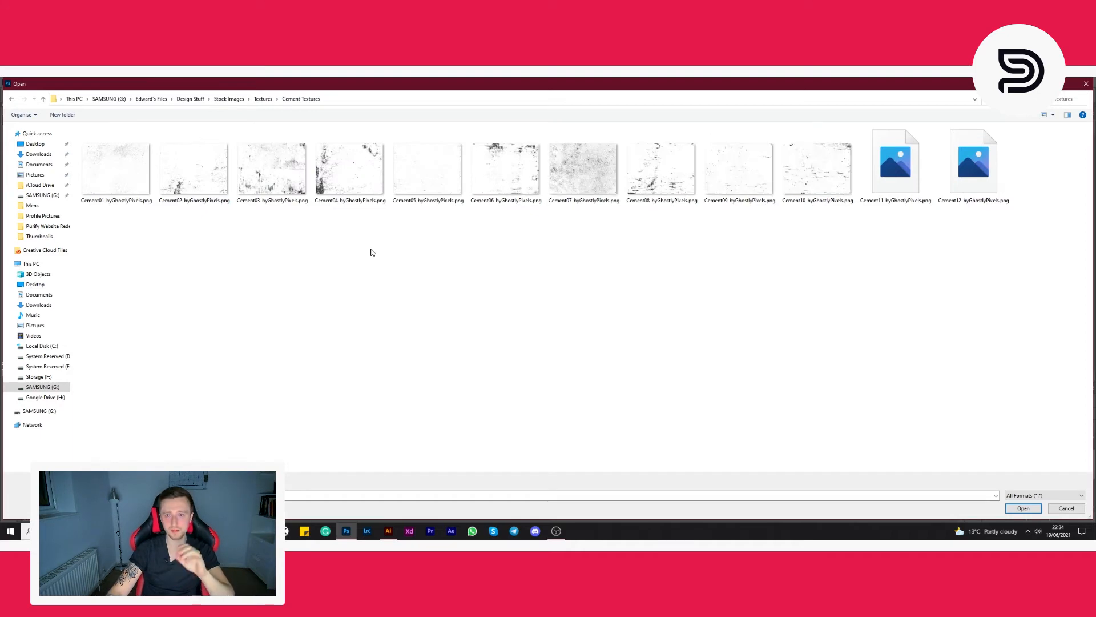
double_click(584, 179)
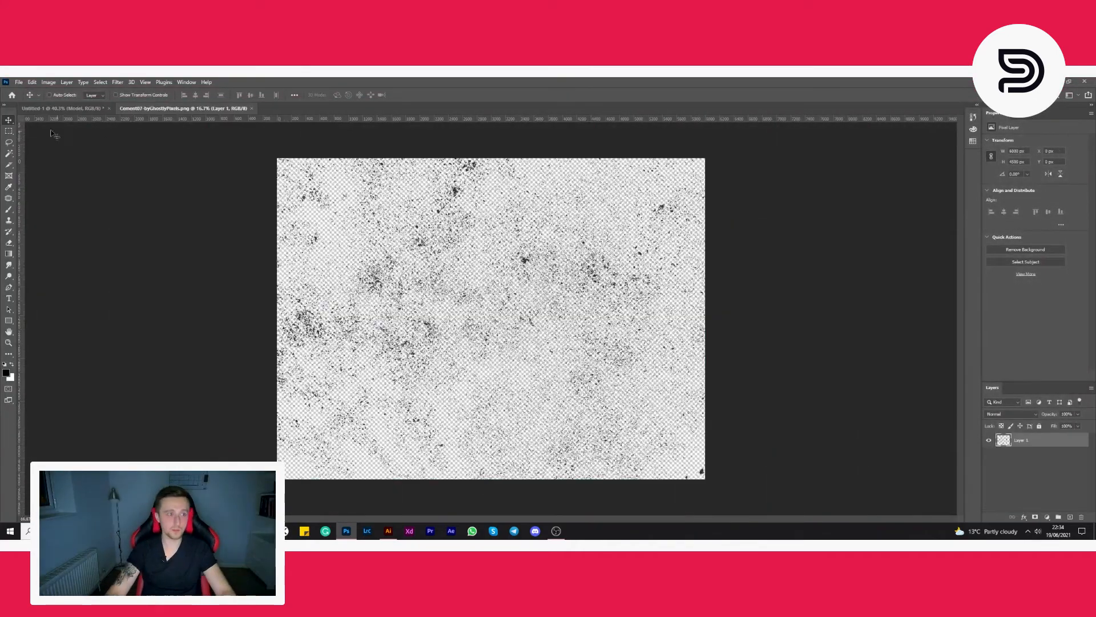
Copy the entire cement texture into the carousel document, beneath the models and above the large background logos
left_click(9, 130)
key("ctrl+a")
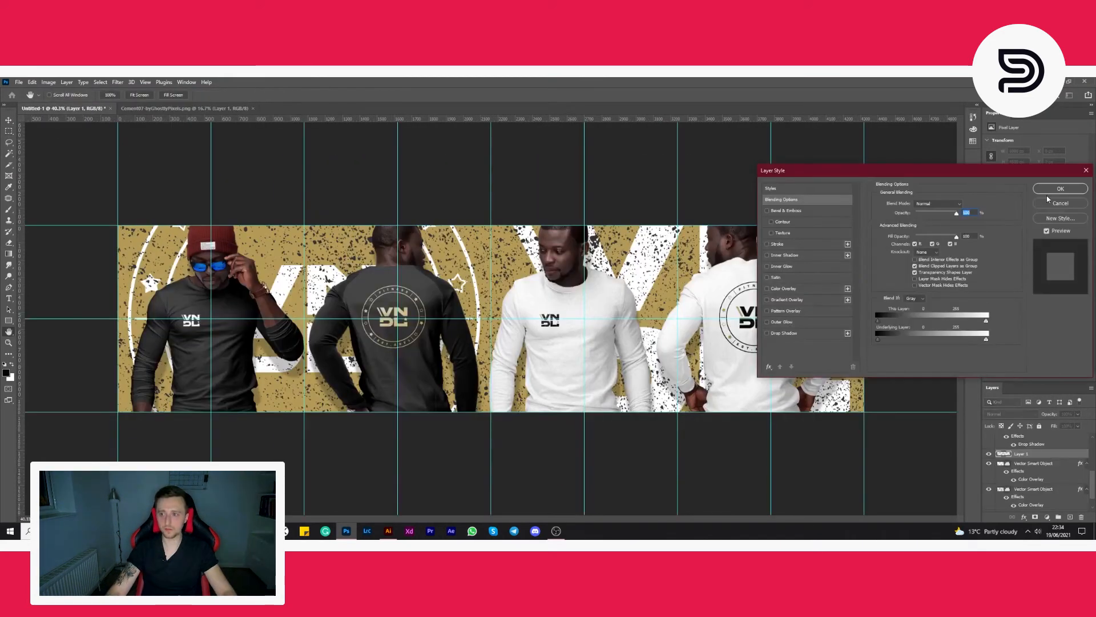
Try a white Color Overlay with different blend modes on the cement texture layer, and undo it
left_click(794, 291)
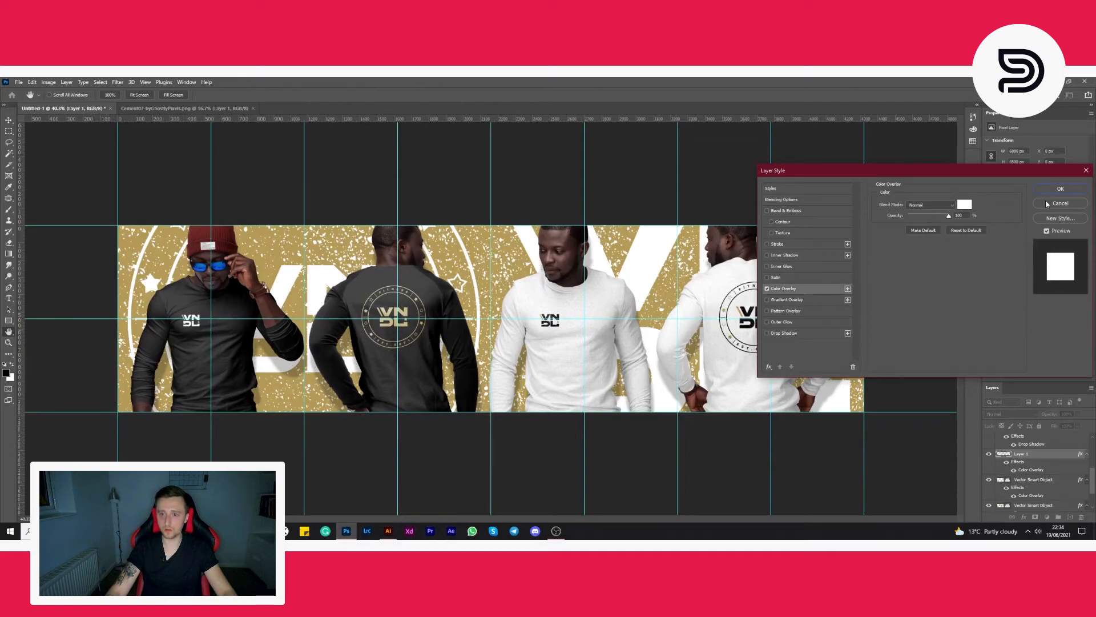
left_click(1063, 190)
right_click(1056, 455)
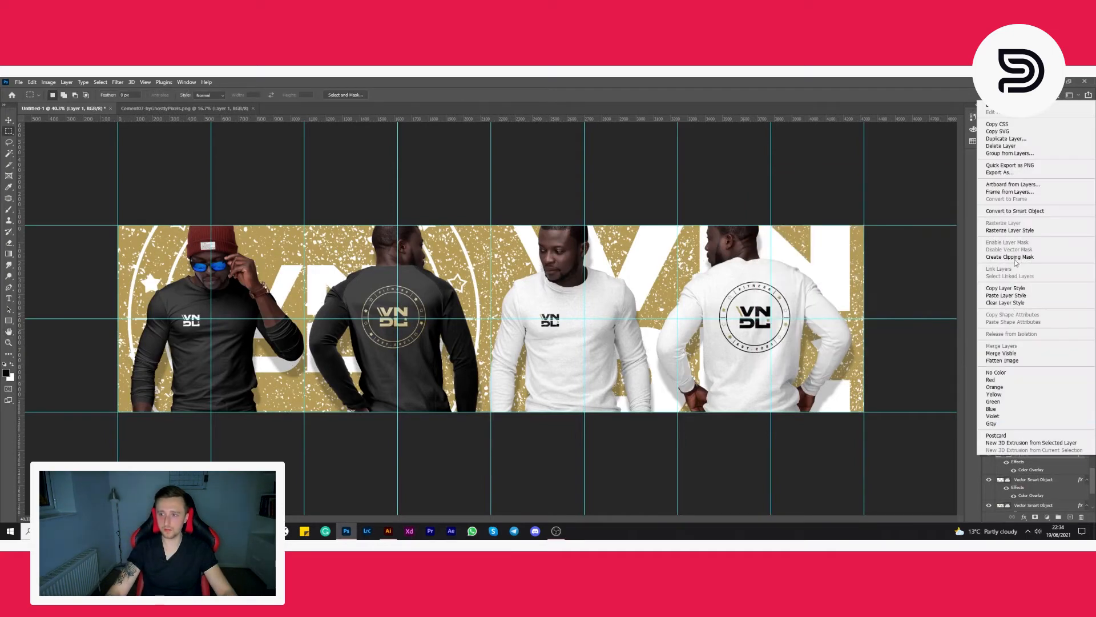
left_click(1010, 230)
left_click(1005, 413)
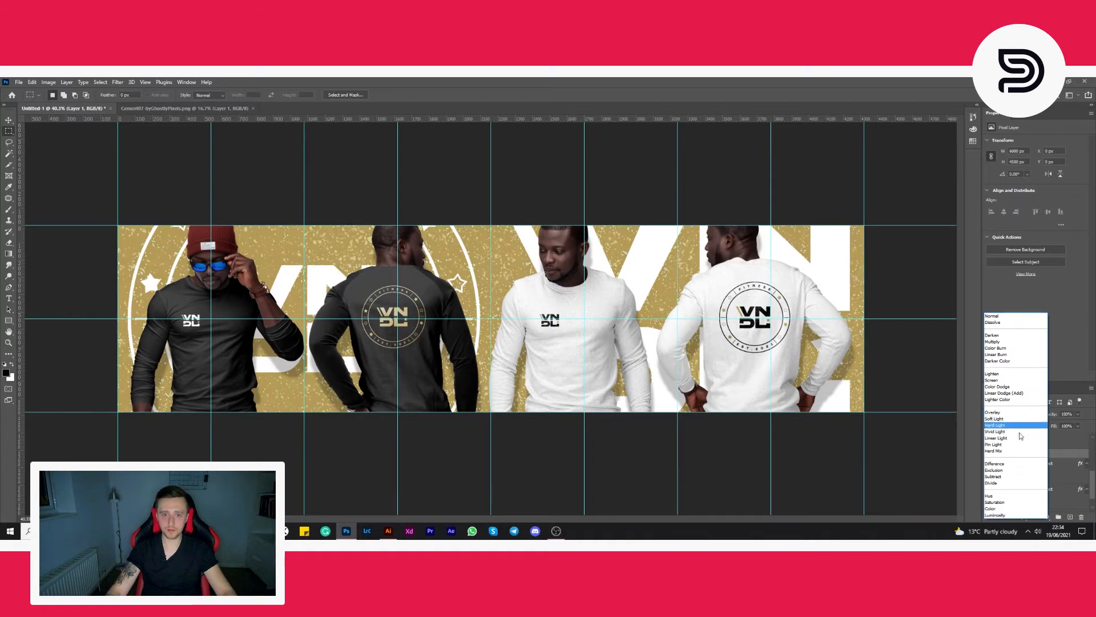
left_click(1062, 460)
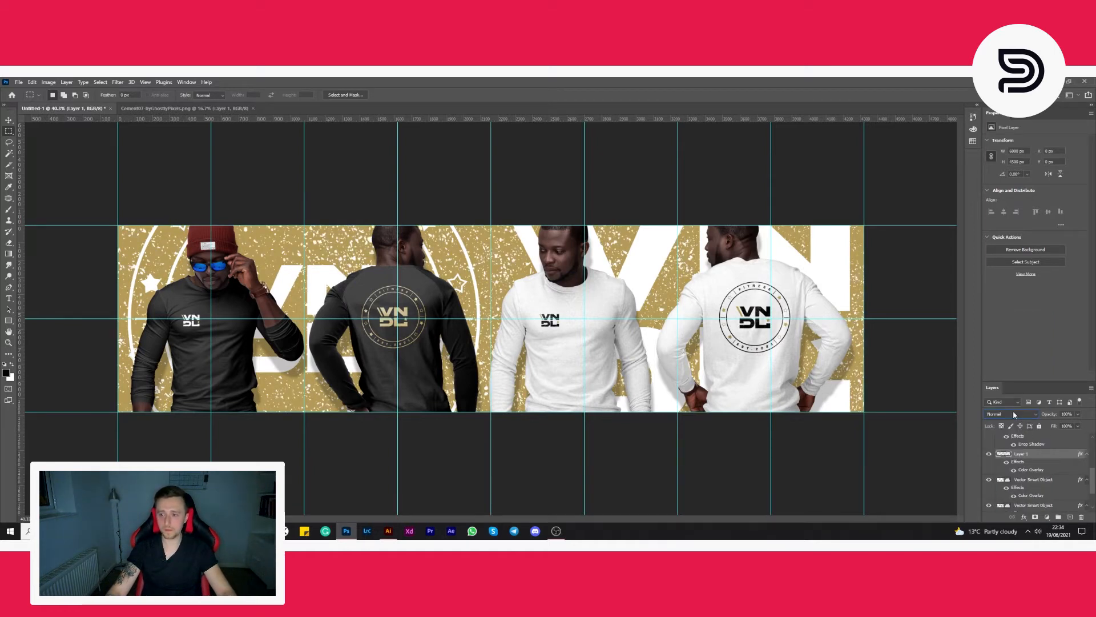
left_click(1014, 415)
left_click(1000, 485)
key("ctrl+z")
key("ctrl+z")
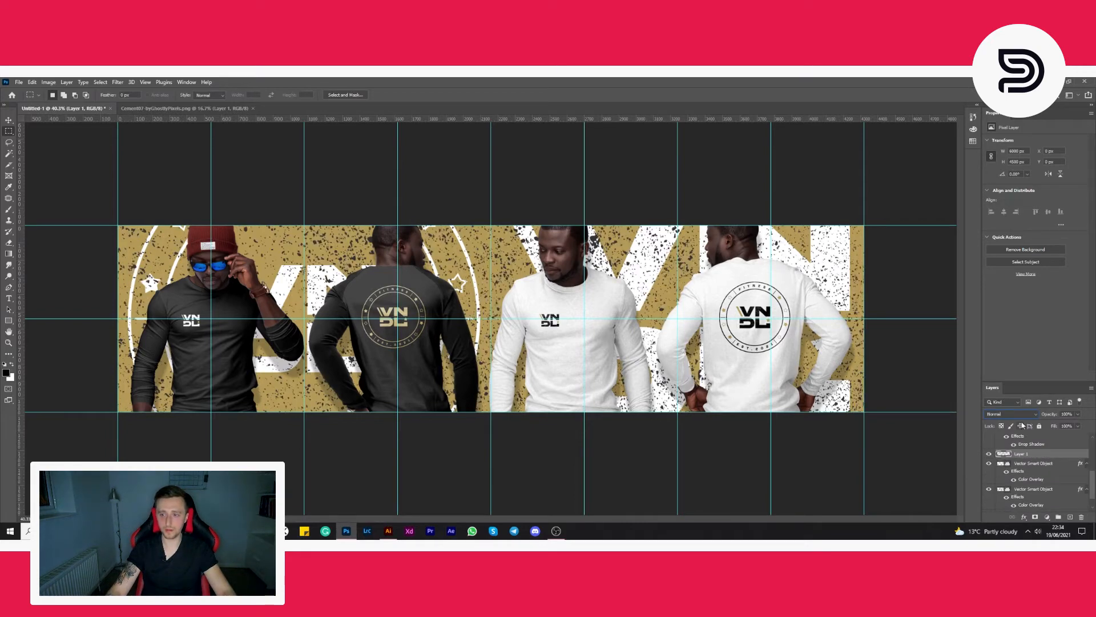
Set the cement texture layer's blend mode to Difference and its fill to 20%
left_click(1019, 415)
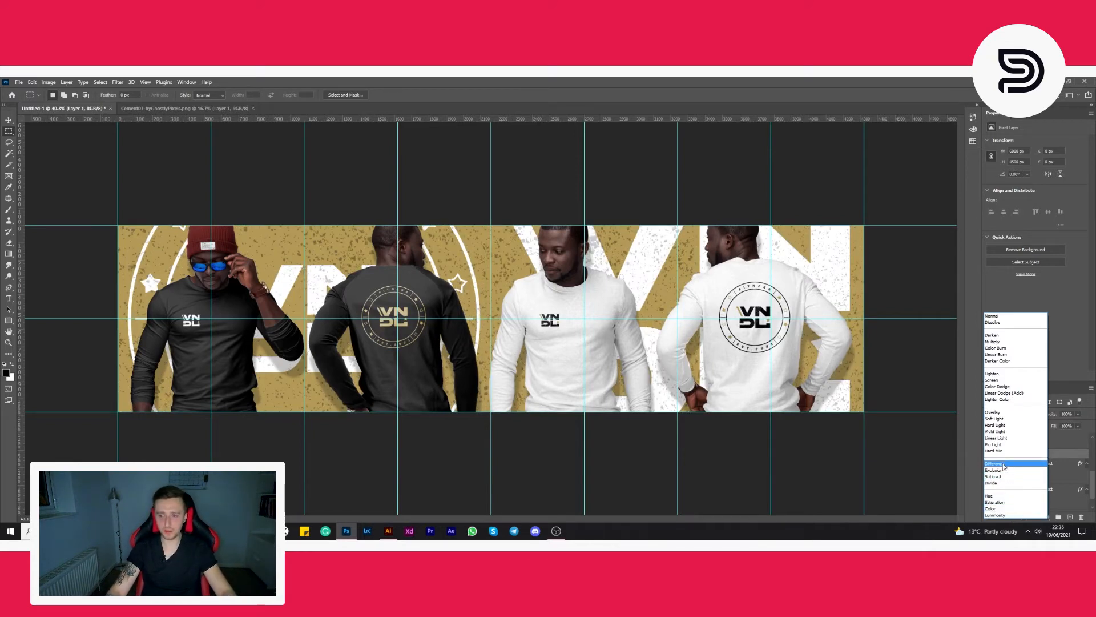
left_click(1003, 465)
left_click(1064, 426)
type("50")
key("Return")
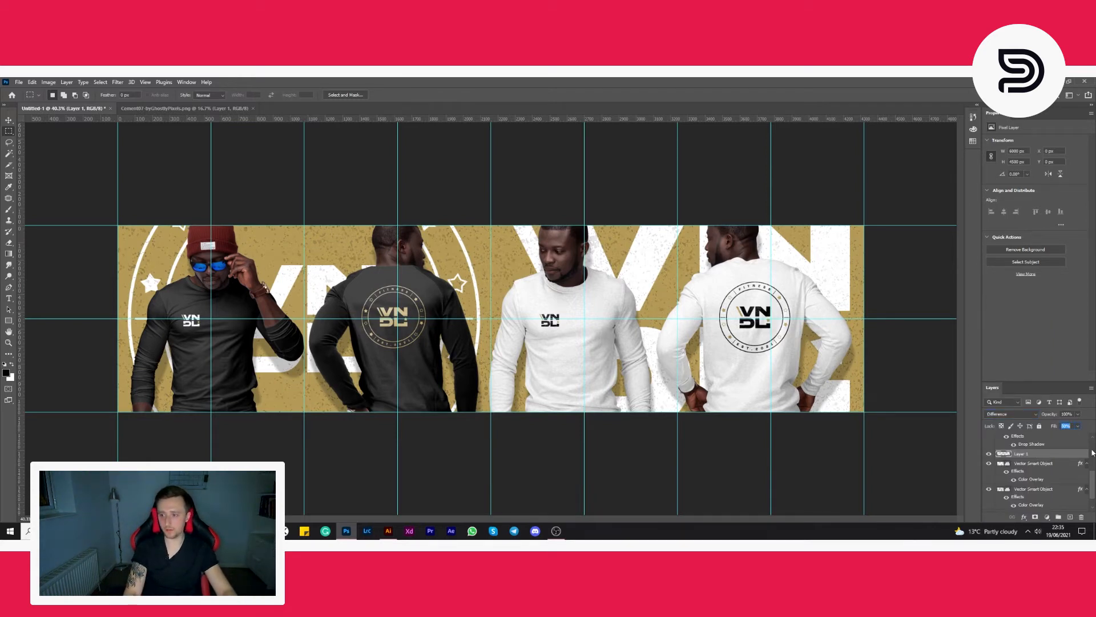
type("20")
left_click(1023, 390)
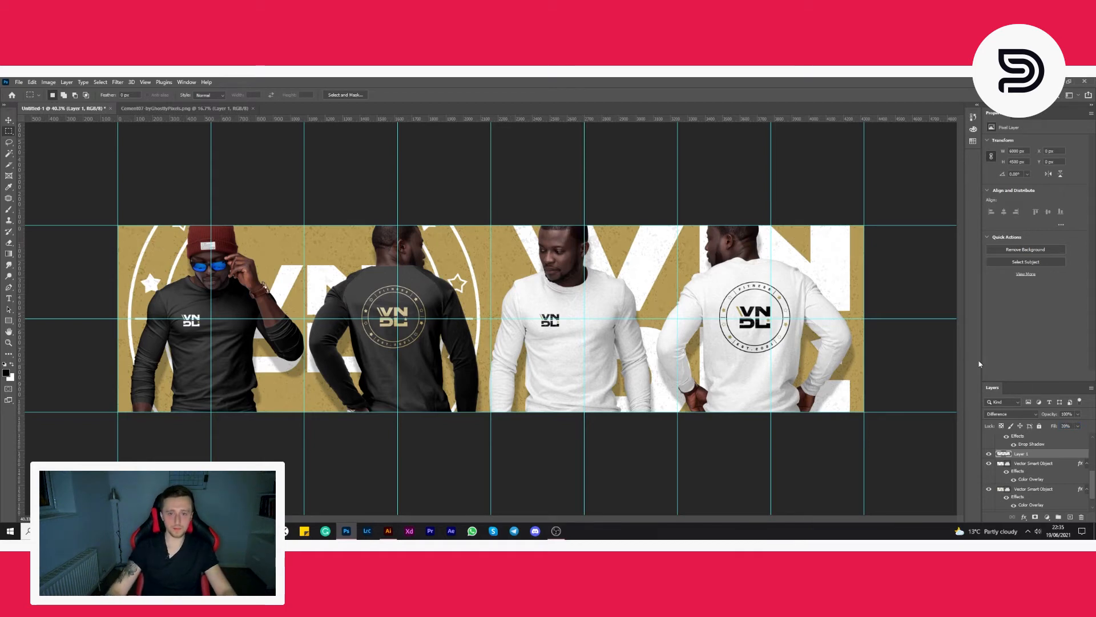
Free-transform the cement texture layer and reposition it over the carousel
key("v")
scroll(449, 302, "down", 8)
key("ctrl+t")
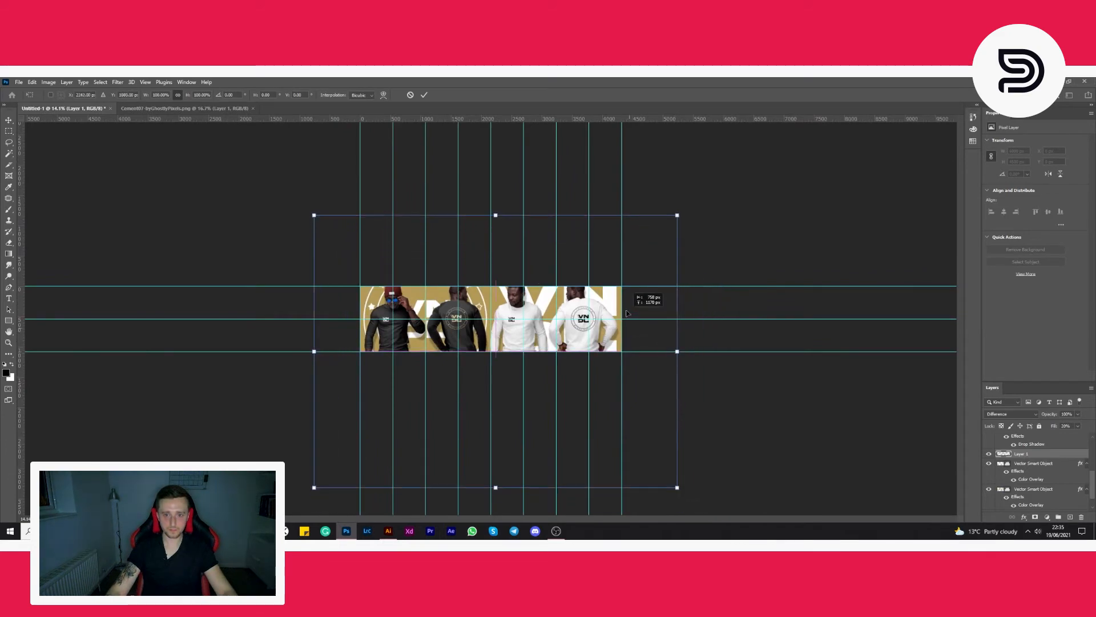
scroll(627, 312, "up", 6)
scroll(633, 323, "down", 2)
scroll(640, 332, "up", 2)
left_click_drag(515, 249, 547, 265)
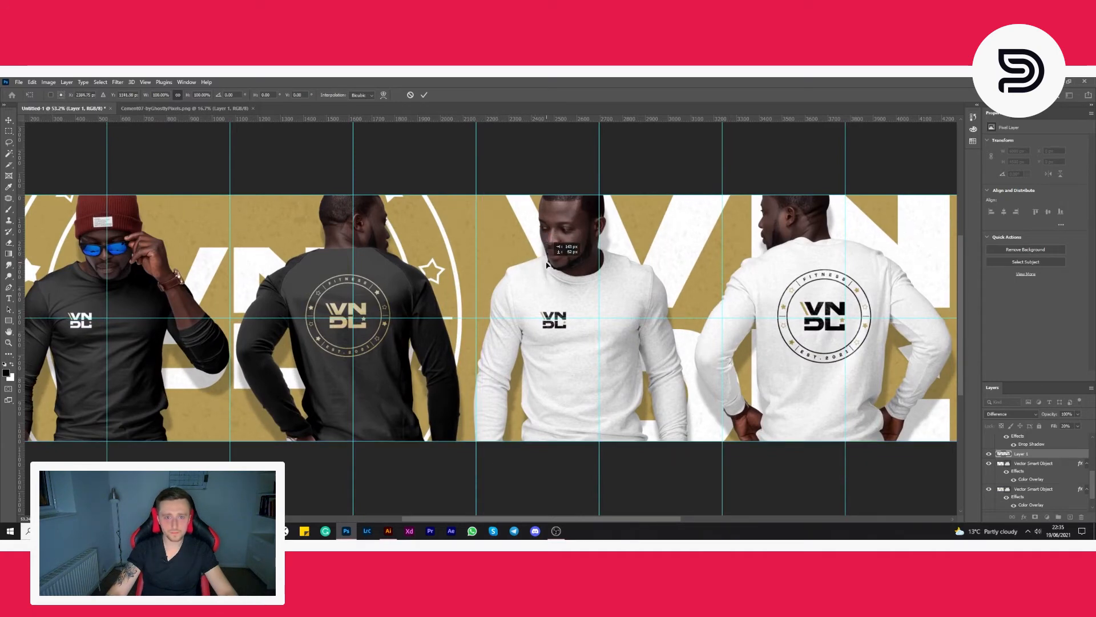
Scale the cement texture proportionally to 72% so it spans exactly the carousel's width, and apply the transform
scroll(547, 265, "down", 3)
left_click_drag(831, 383, 759, 377)
left_click_drag(269, 384, 261, 383)
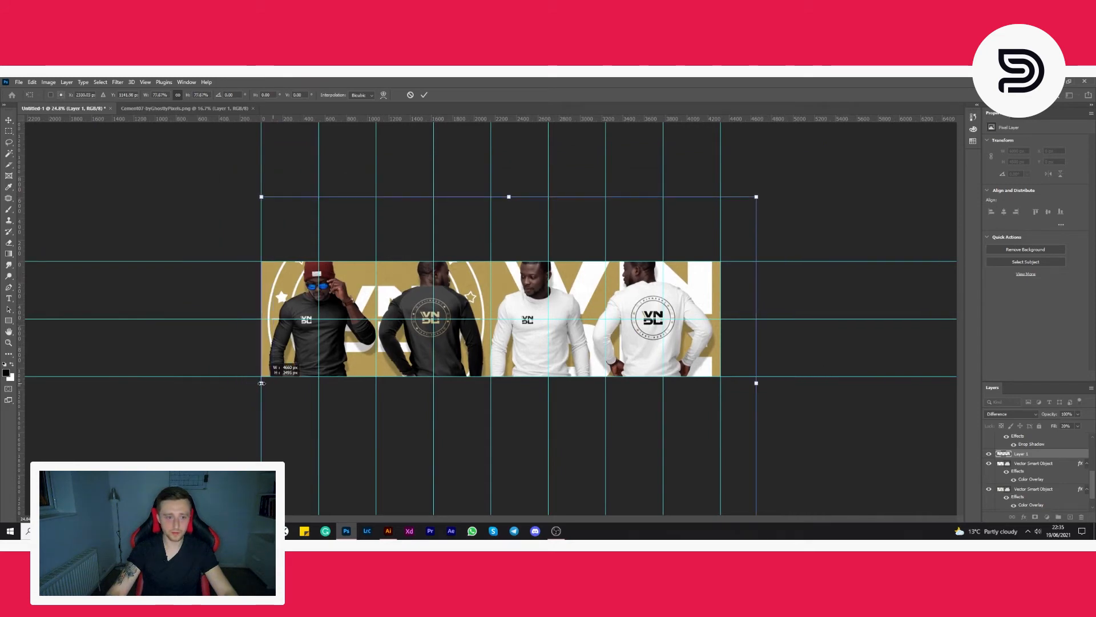
left_click_drag(756, 383, 721, 382)
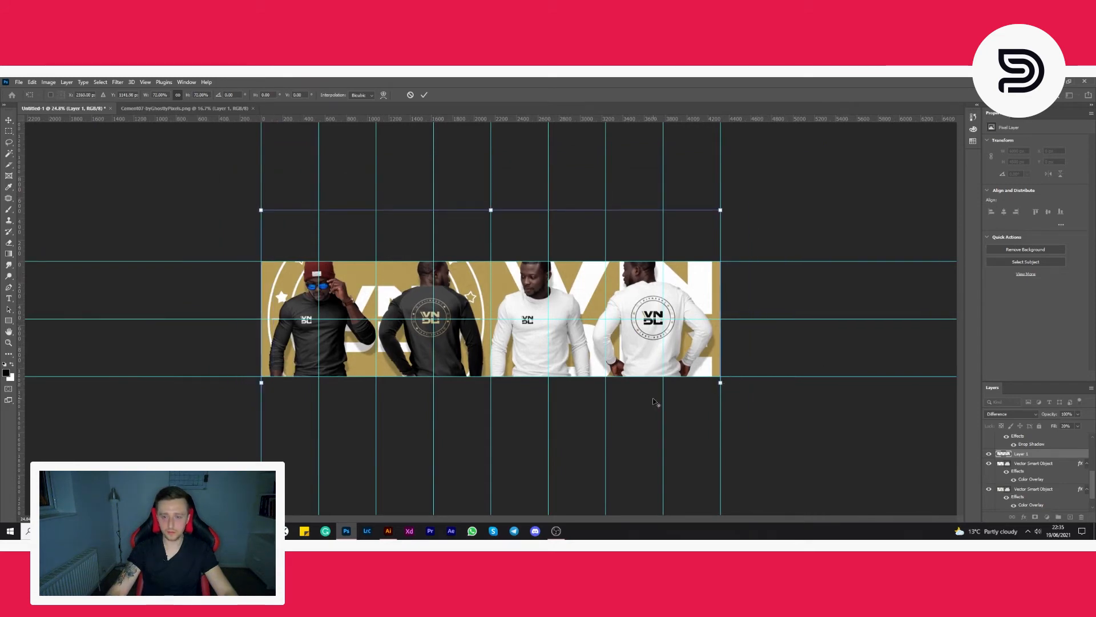
scroll(523, 331, "up", 4)
left_click_drag(706, 335, 707, 330)
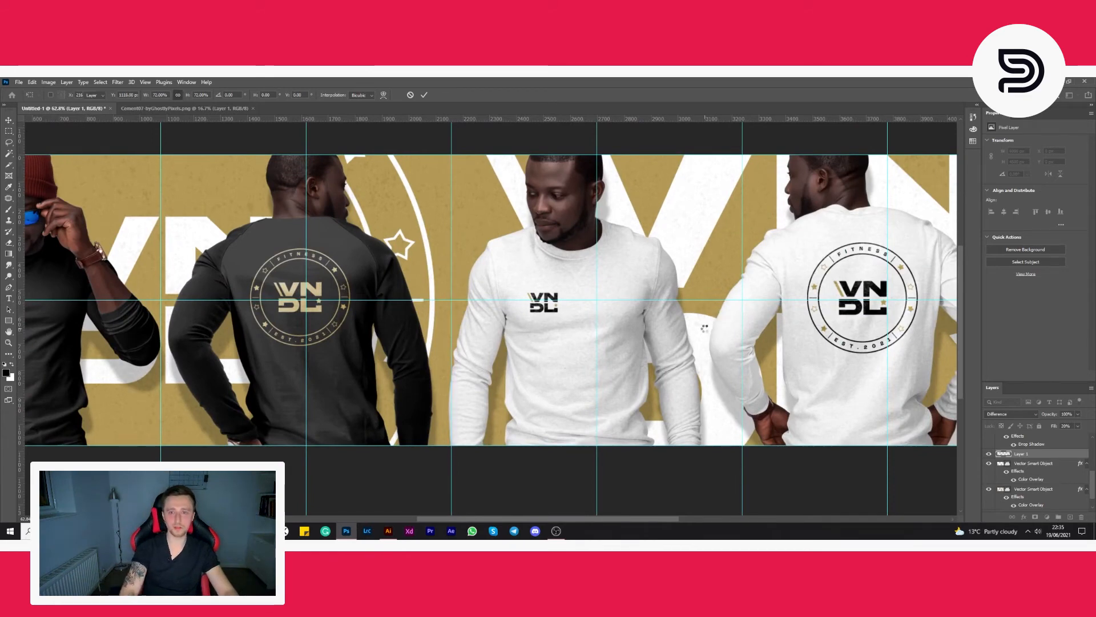
key("Return")
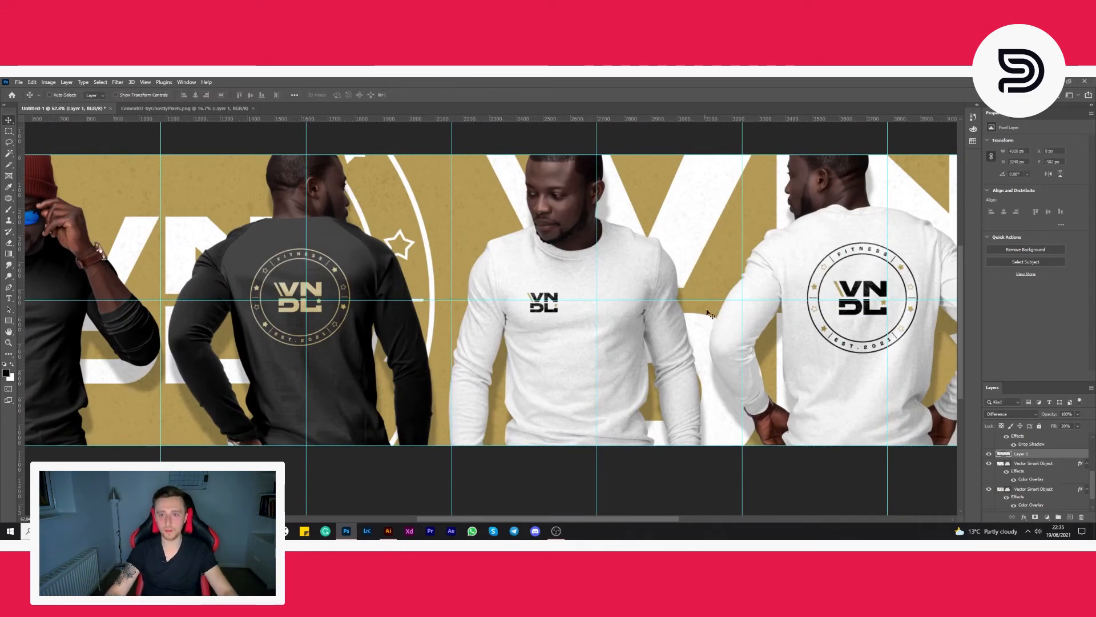
Raise the cement texture layer's fill so the speckles show more strongly across the background
left_click(1065, 426)
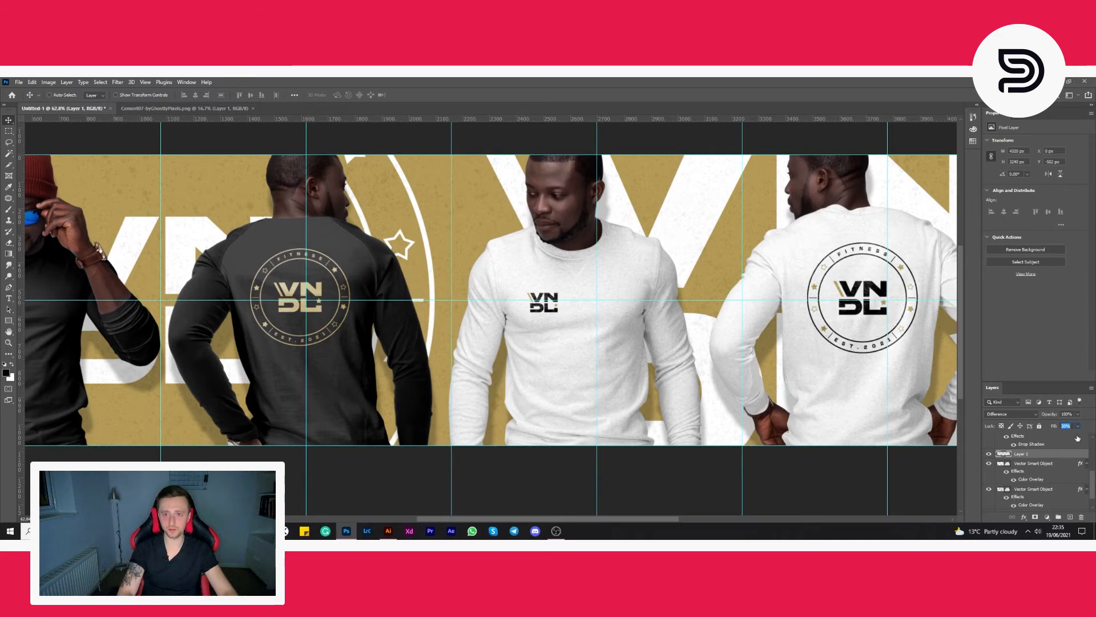
key("Return")
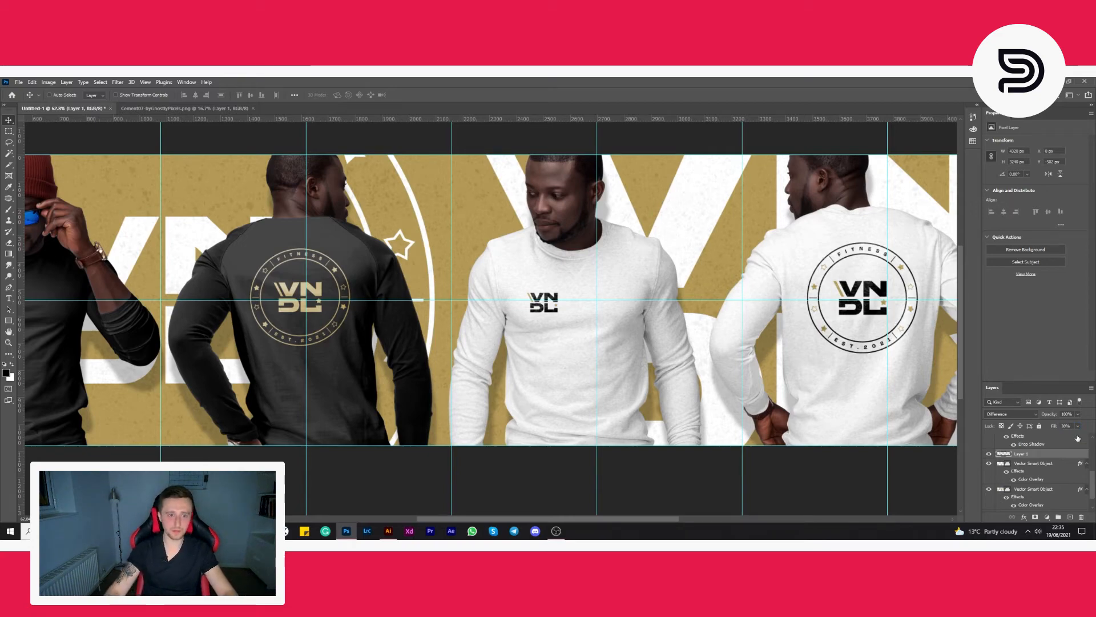
key("ctrl+minus")
key("ctrl+minus")
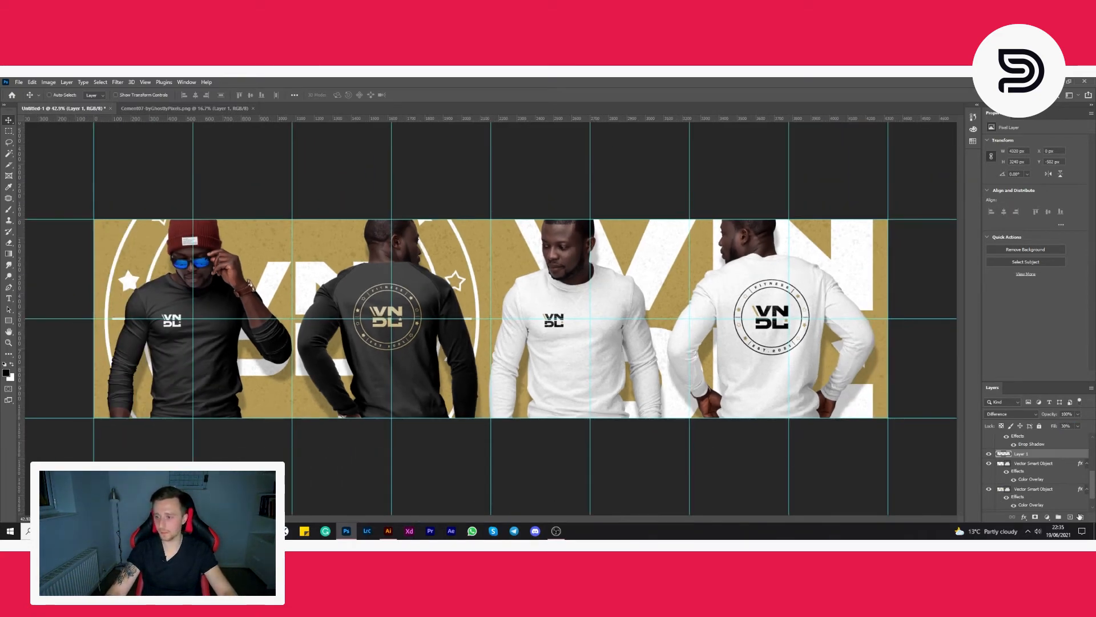
Add a white-filled layer above the cement texture and apply the Add Noise filter to it
left_click(1079, 516)
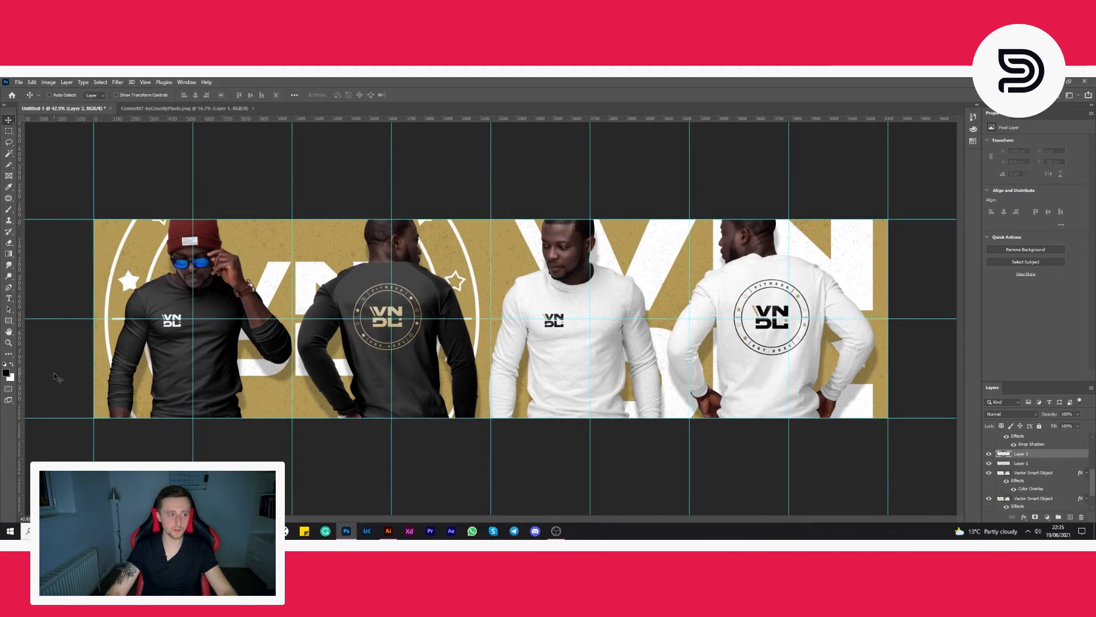
key("ctrl+BackSpace")
left_click(117, 82)
mouse_move(163, 216)
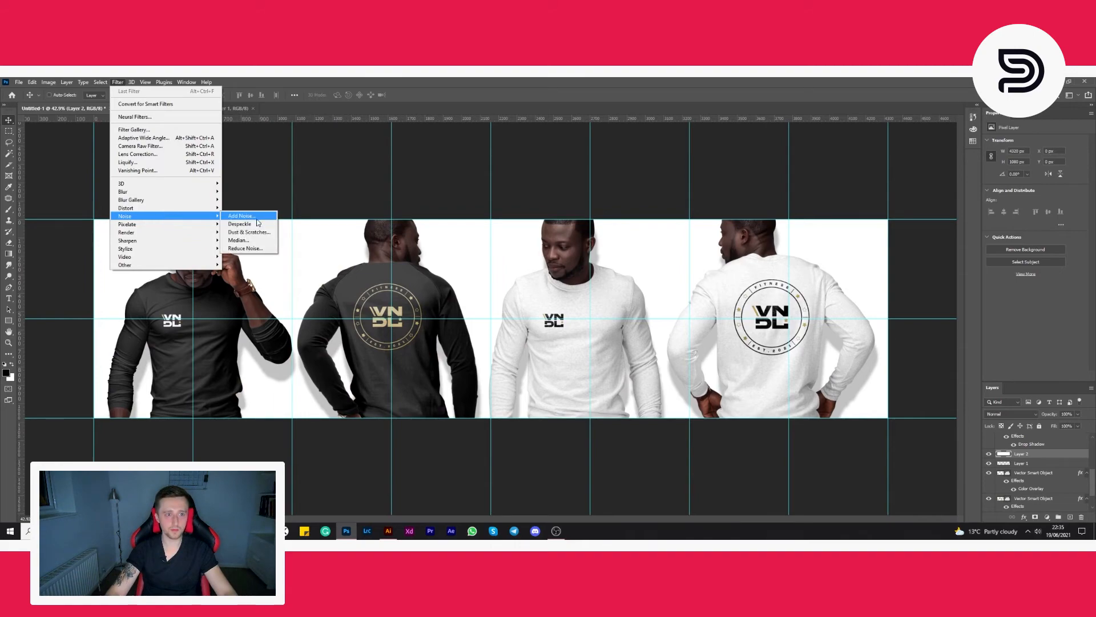
left_click(250, 219)
left_click(595, 172)
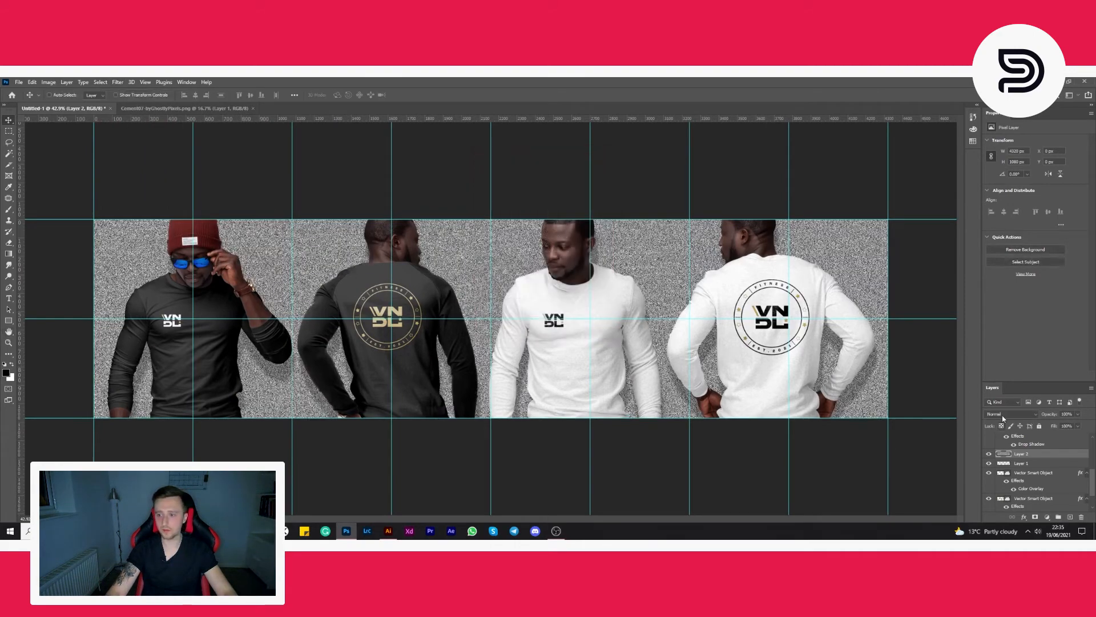
Set the noise layer's blend mode to Multiply and its fill to 5%
left_click(1009, 414)
left_click(1004, 343)
left_click(1065, 426)
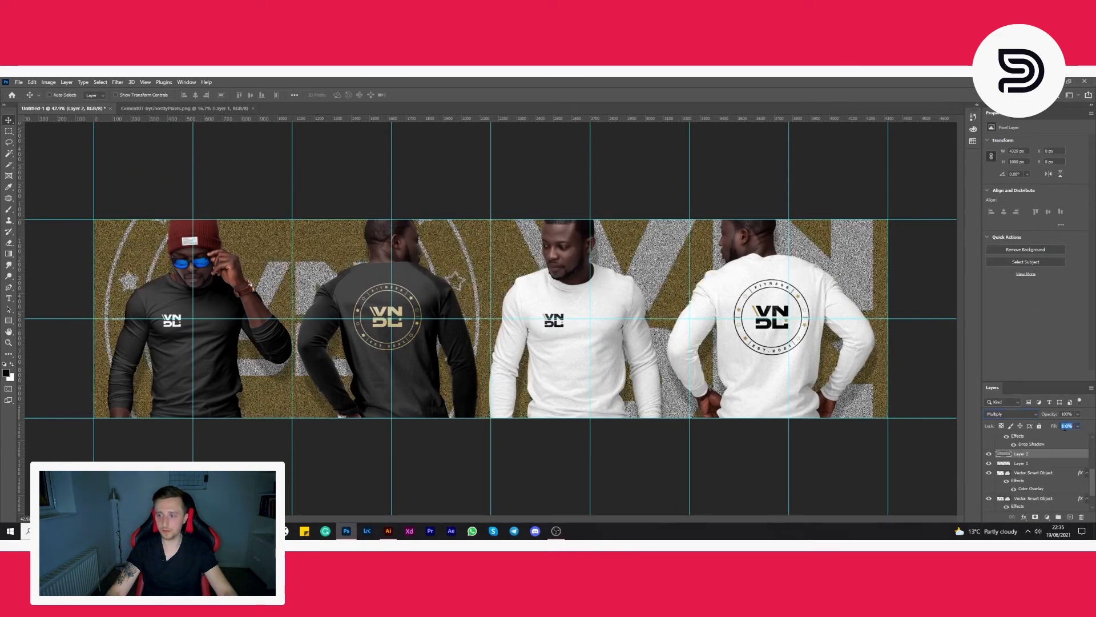
type("5")
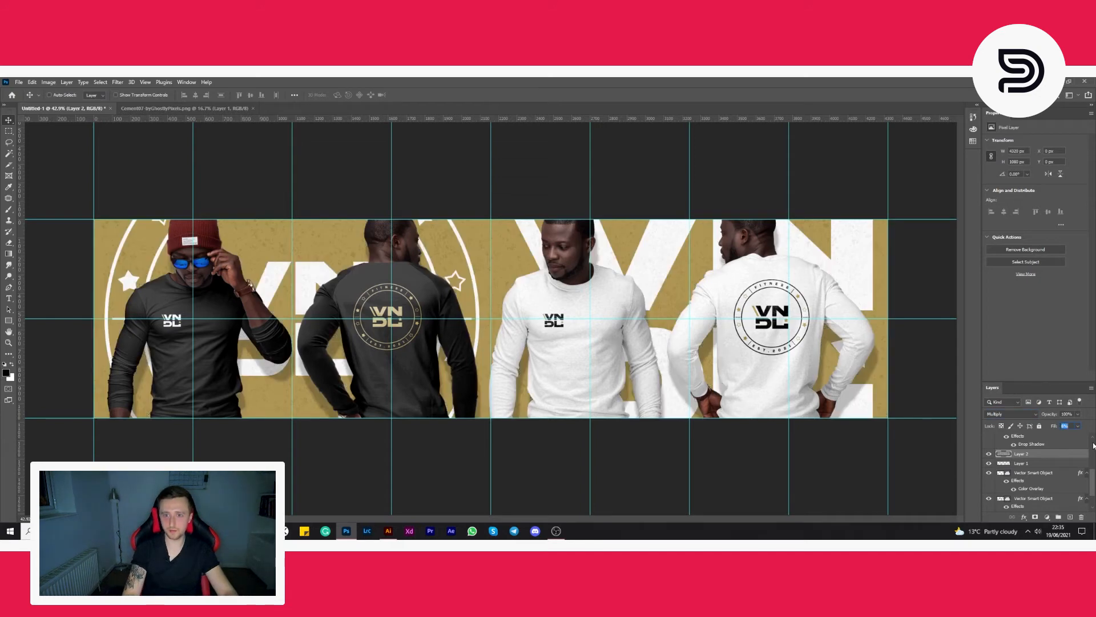
key("ctrl+plus")
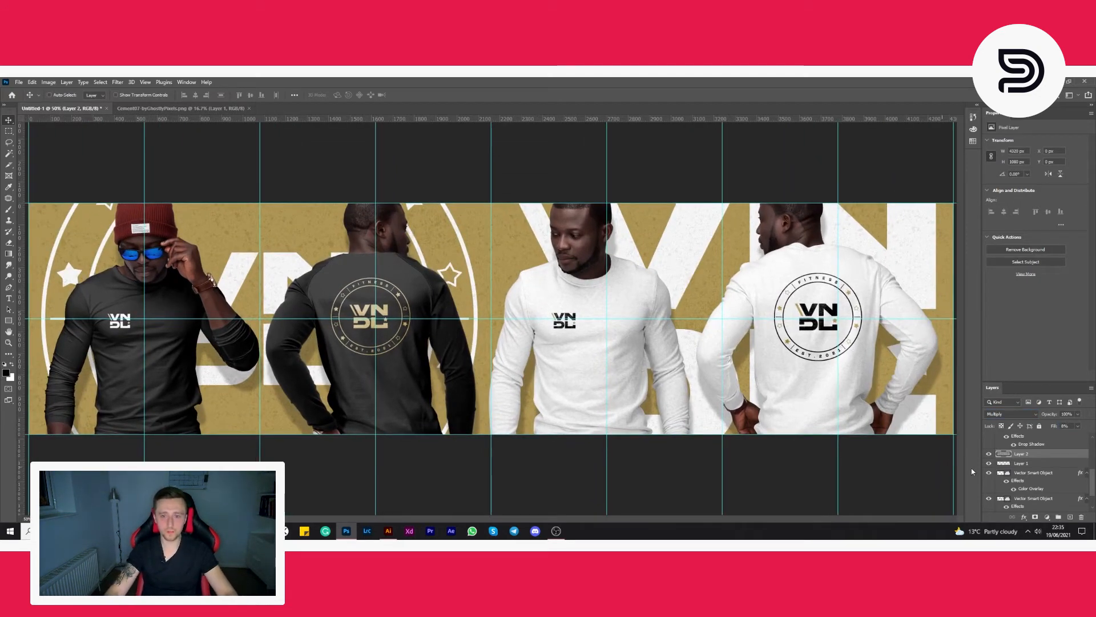
Adjust the cement texture layer's fill and reselect the noise layer above it
left_click(1032, 467)
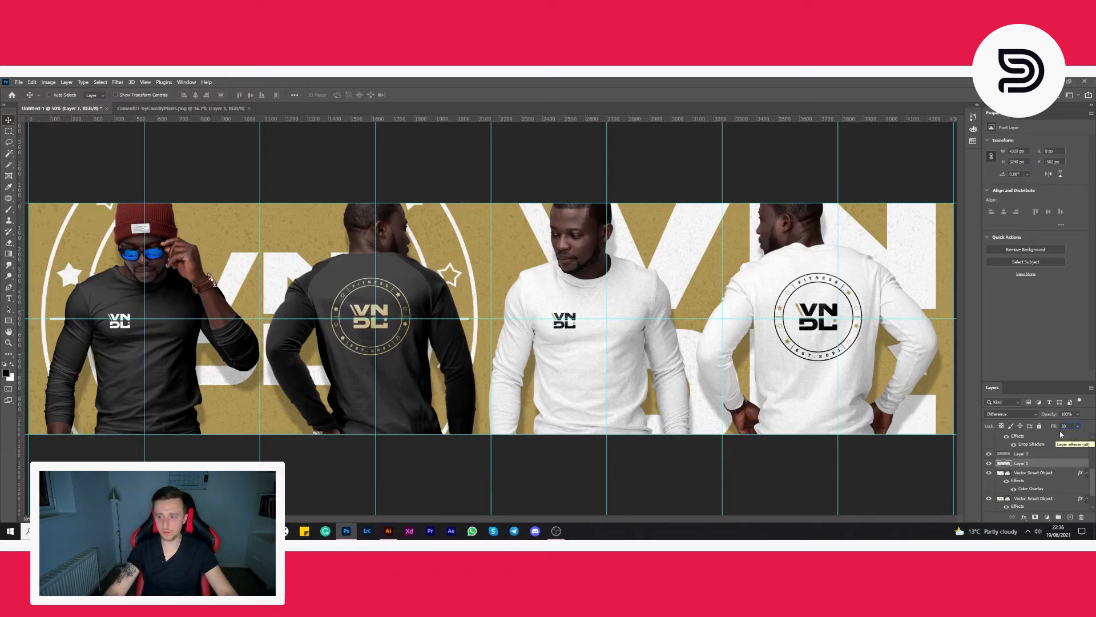
key("alt+bracketright")
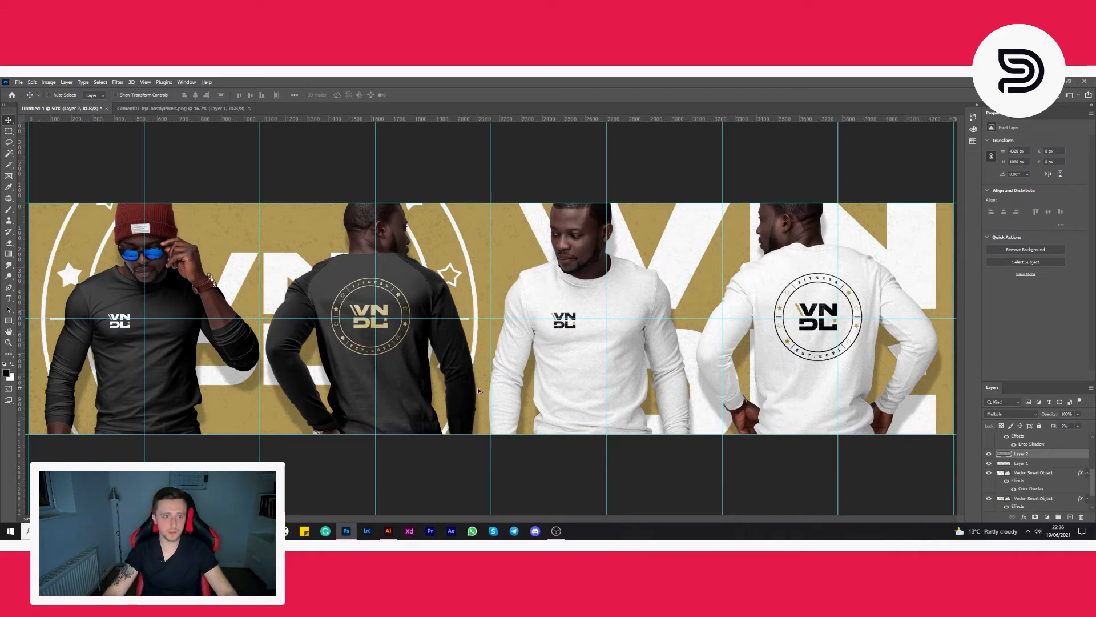
Add a new layer directly above the noise layer, beneath the models
scroll(479, 390, "down", 2)
scroll(1064, 472, "up", 1)
key("ctrl+shift+alt+e")
scroll(515, 416, "down", 1)
scroll(515, 416, "down", 1)
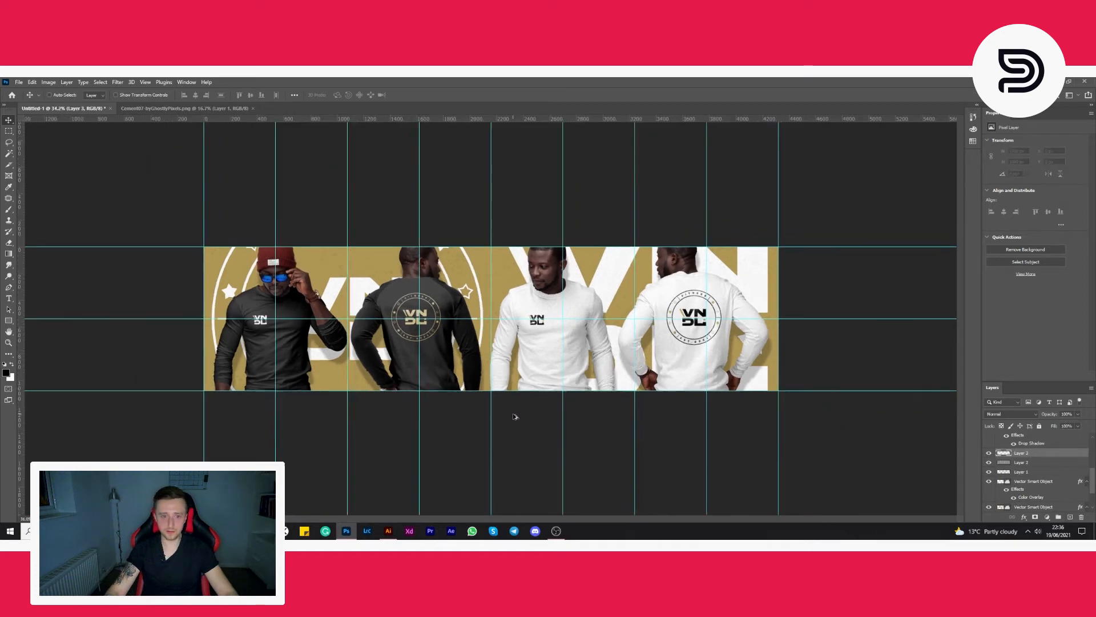
Prepare the Brush tool with white as the foreground colour and a size of 1200 px
key("b")
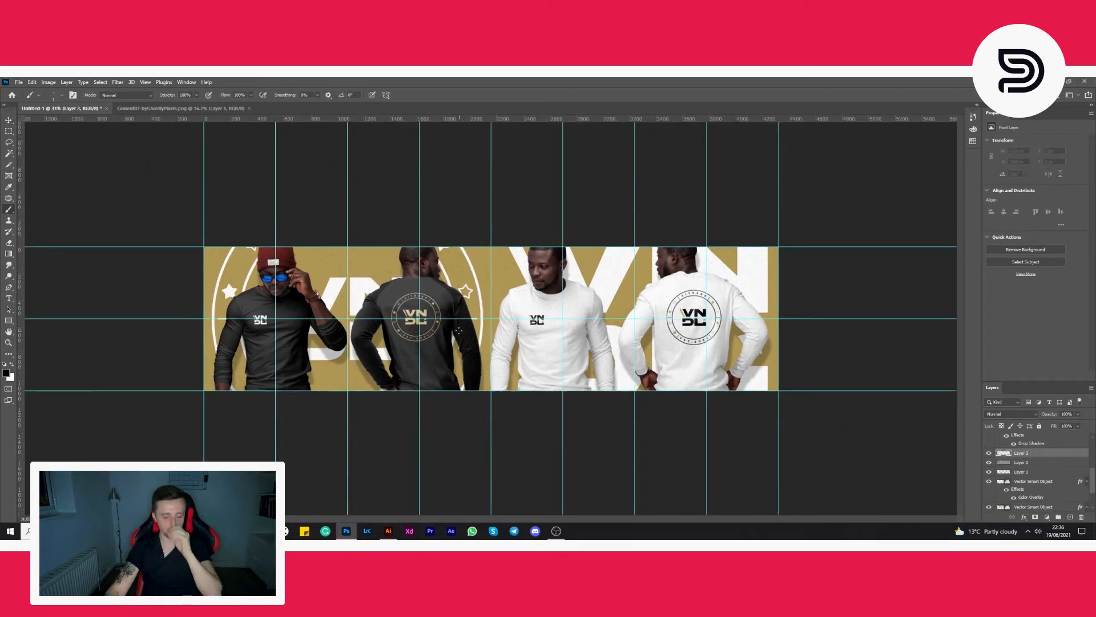
key("bracketright")
key("bracketright")
key("bracketright")
key("bracketright")
key("bracketright")
key("bracketright")
key("bracketright")
key("bracketright")
key("bracketright")
key("bracketright")
key("bracketright")
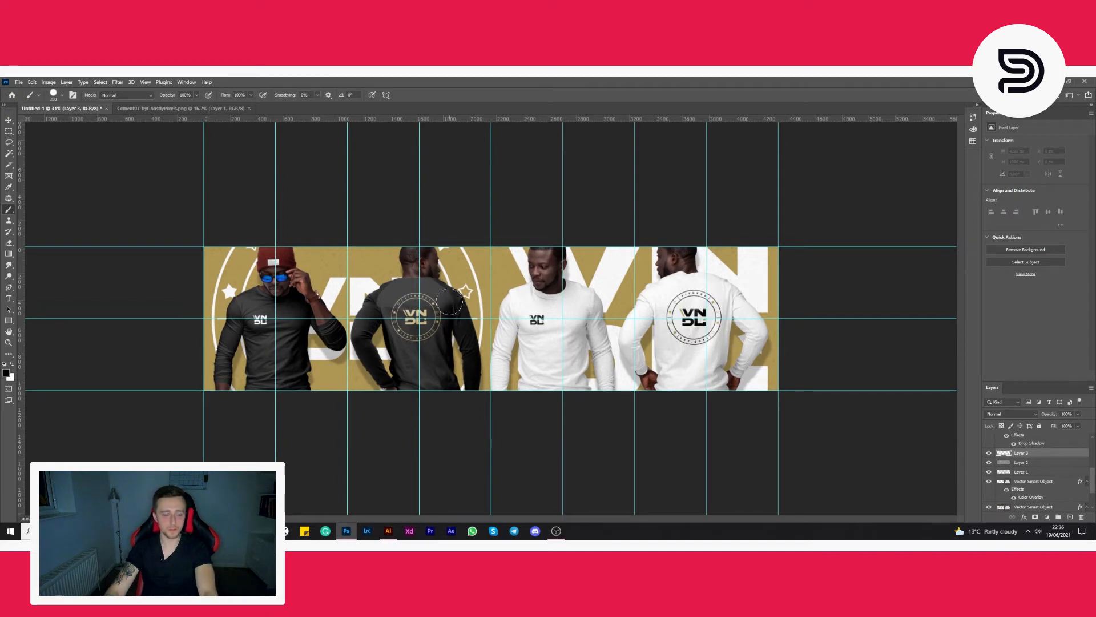
key("bracketright")
key("bracketright")
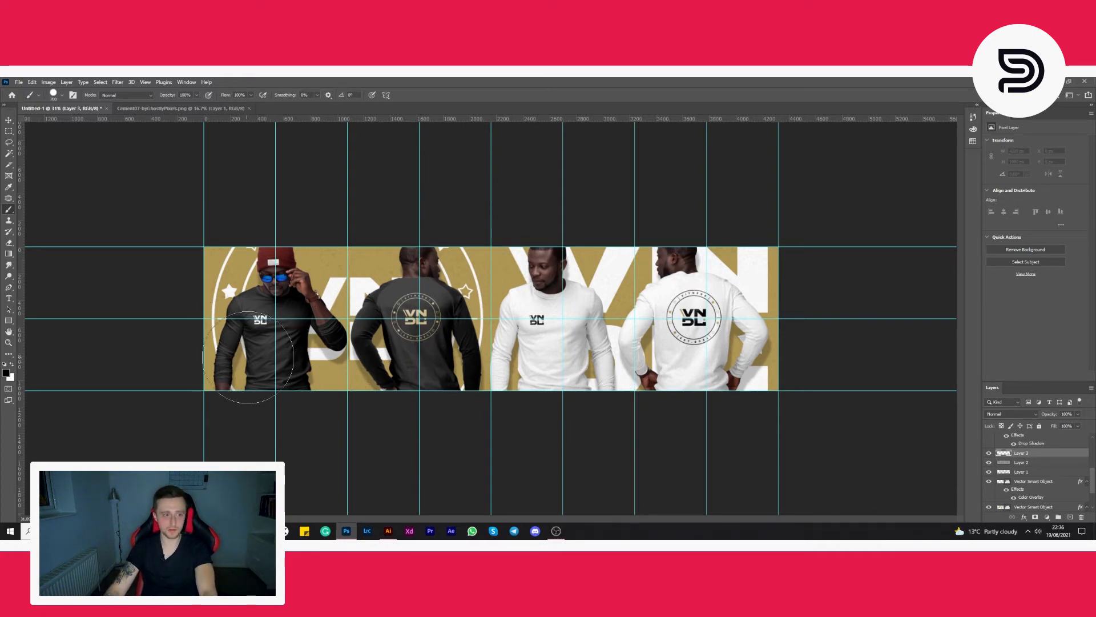
left_click(12, 365)
key("bracketright")
key("bracketright")
key("bracketright")
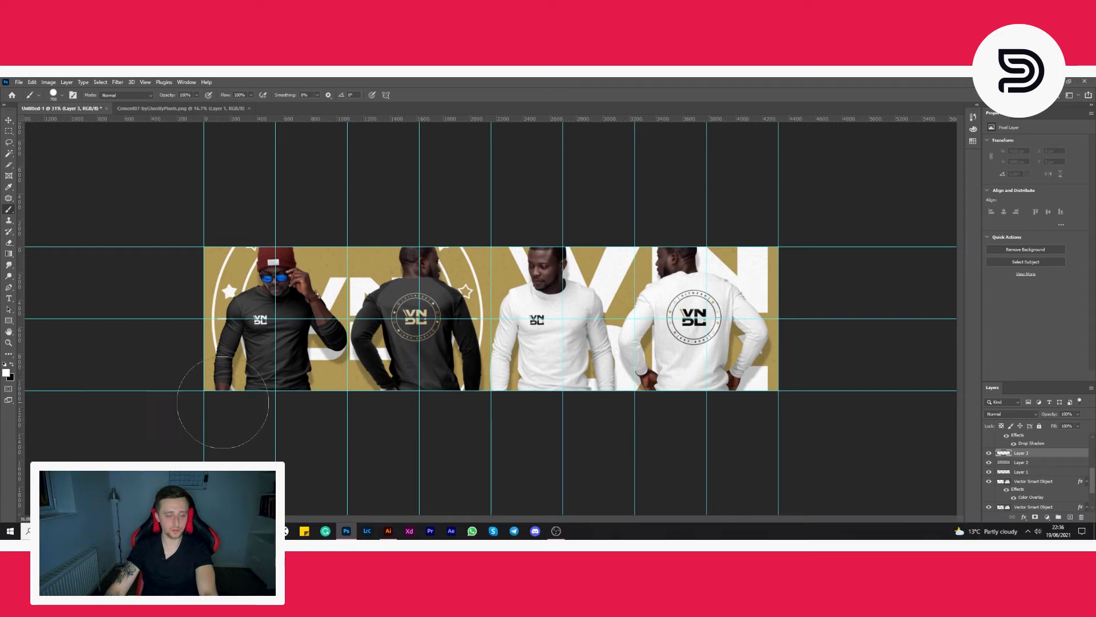
key("bracketright")
key("bracketright")
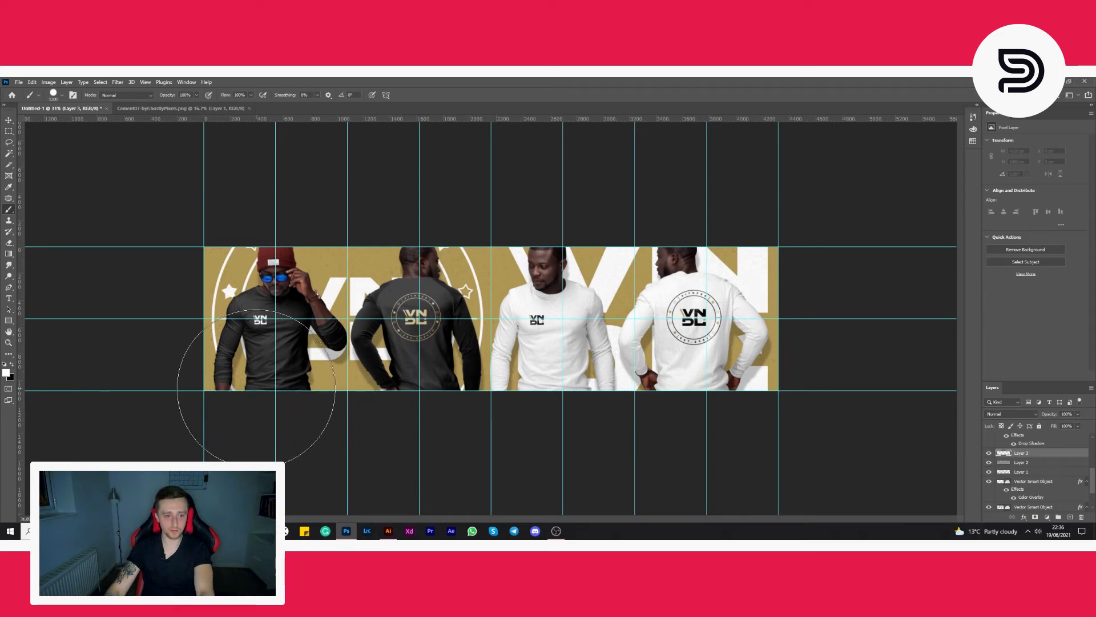
Undo the hard-edged white test stroke over the first model's panel and set the brush hardness to 0%
left_click_drag(232, 379, 265, 392)
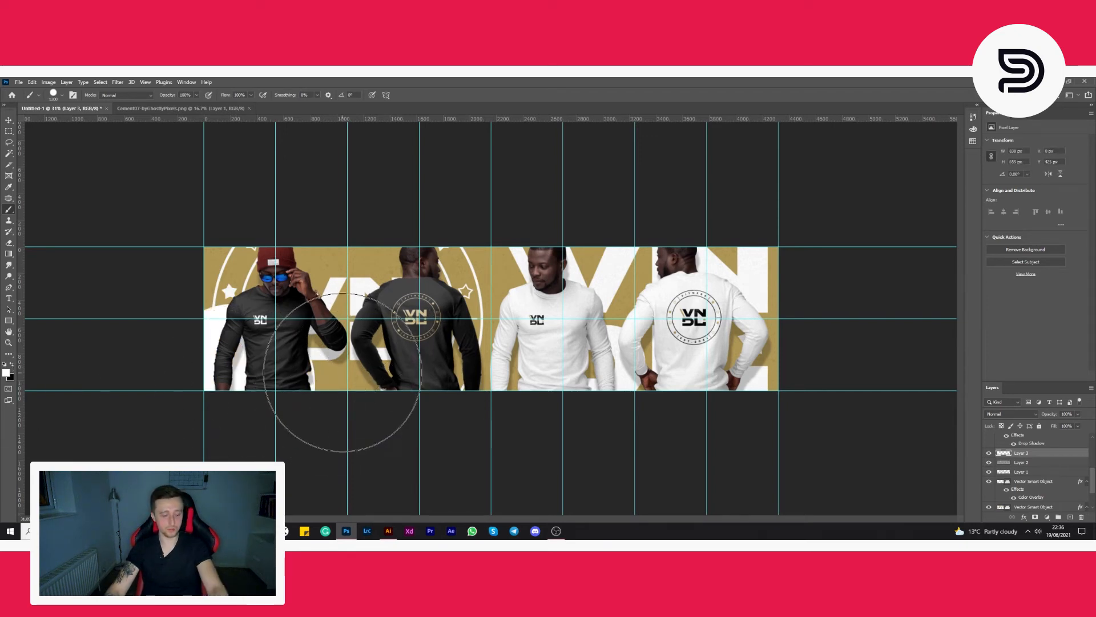
key("ctrl+z")
right_click(351, 359)
left_click_drag(448, 401, 434, 402)
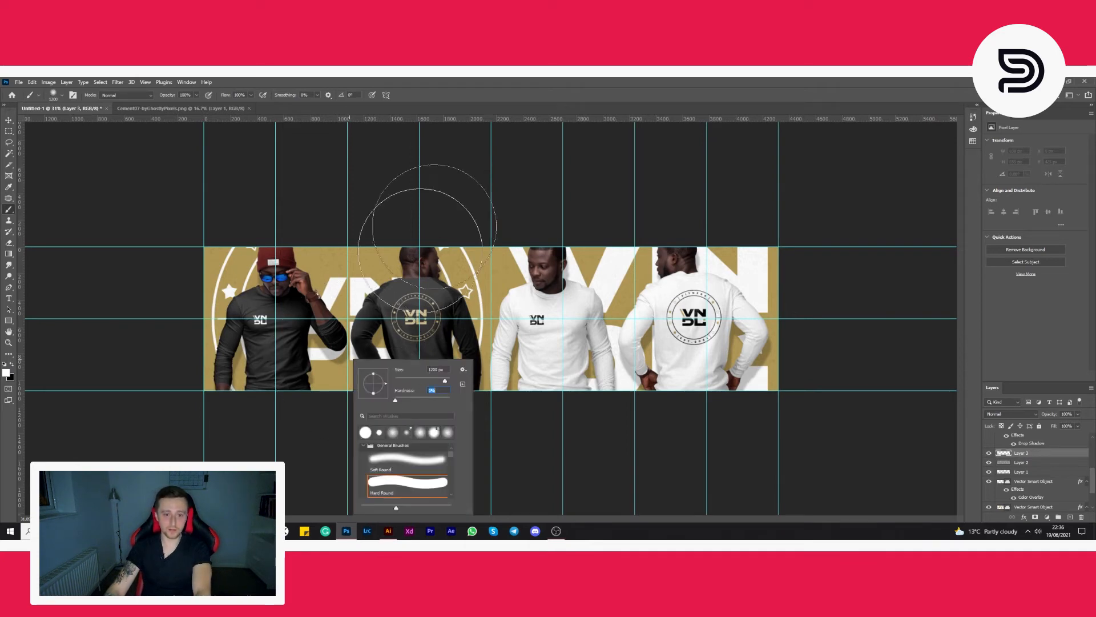
left_click(429, 183)
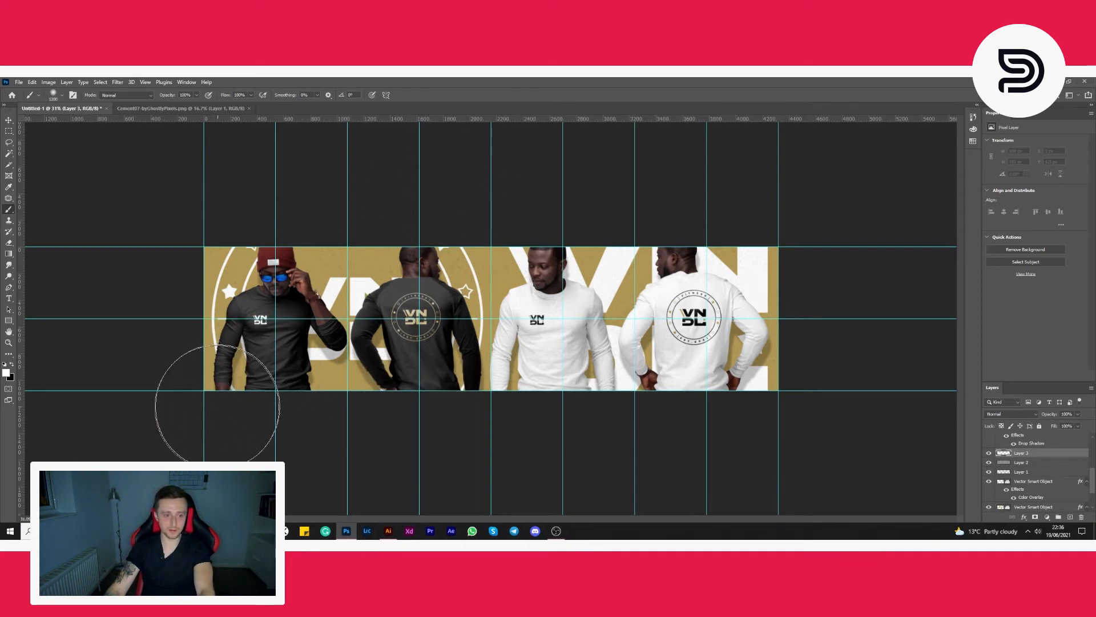
Paint soft white highlights on the canvas's lower corners, the lower edge between the middle models and the upper edge between the first two
left_click_drag(201, 410, 208, 416)
key("bracketright")
key("bracketright")
mouse_move(450, 406)
left_mouse_down()
mouse_move(367, 220)
mouse_move(369, 196)
mouse_move(362, 204)
left_mouse_up()
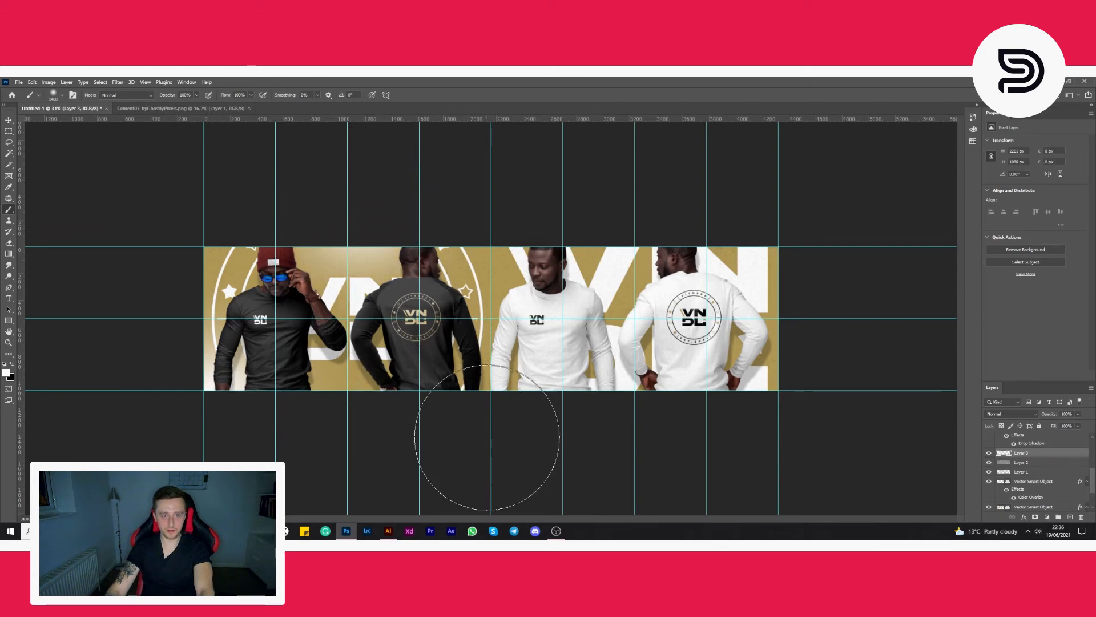
key("bracketright")
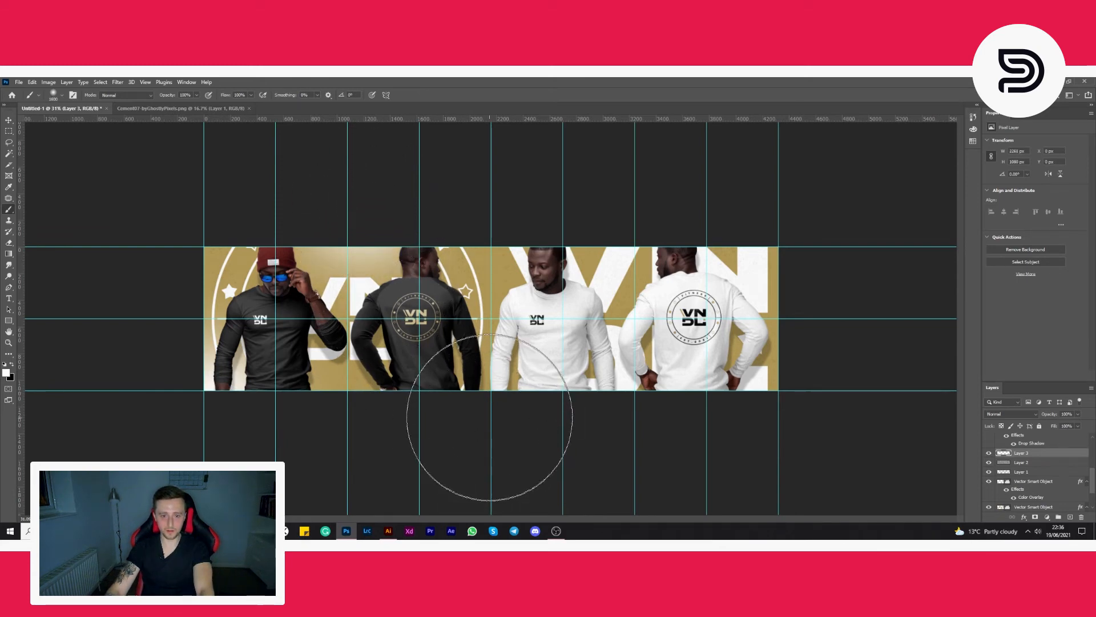
mouse_move(490, 418)
left_mouse_down()
mouse_move(519, 436)
mouse_move(721, 445)
left_mouse_up()
key("bracketleft")
key("bracketleft")
key("bracketleft")
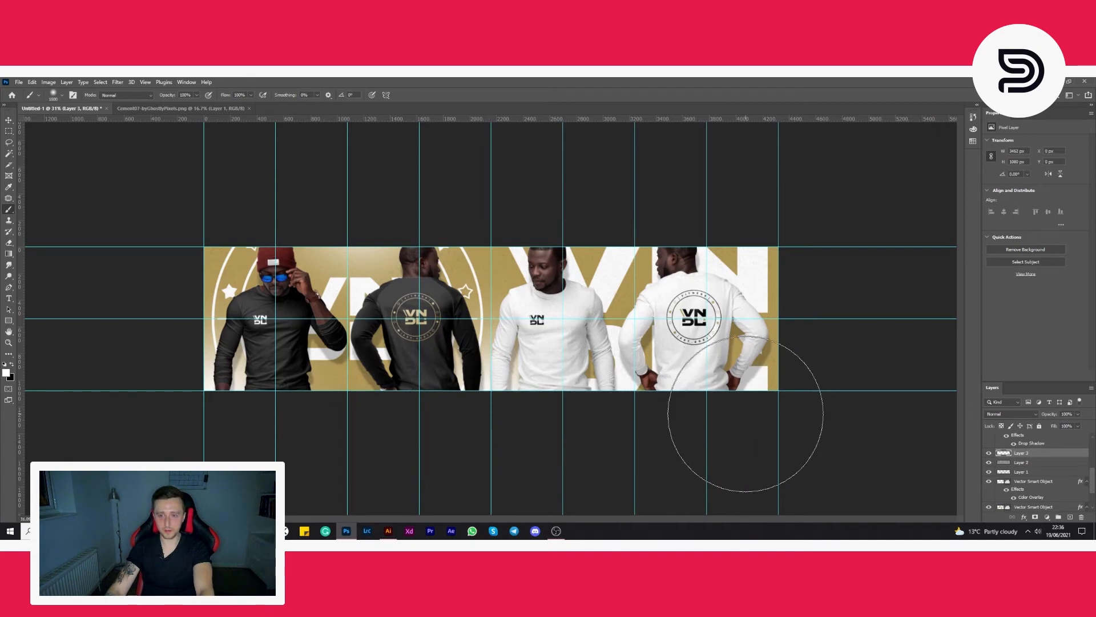
left_click(808, 415)
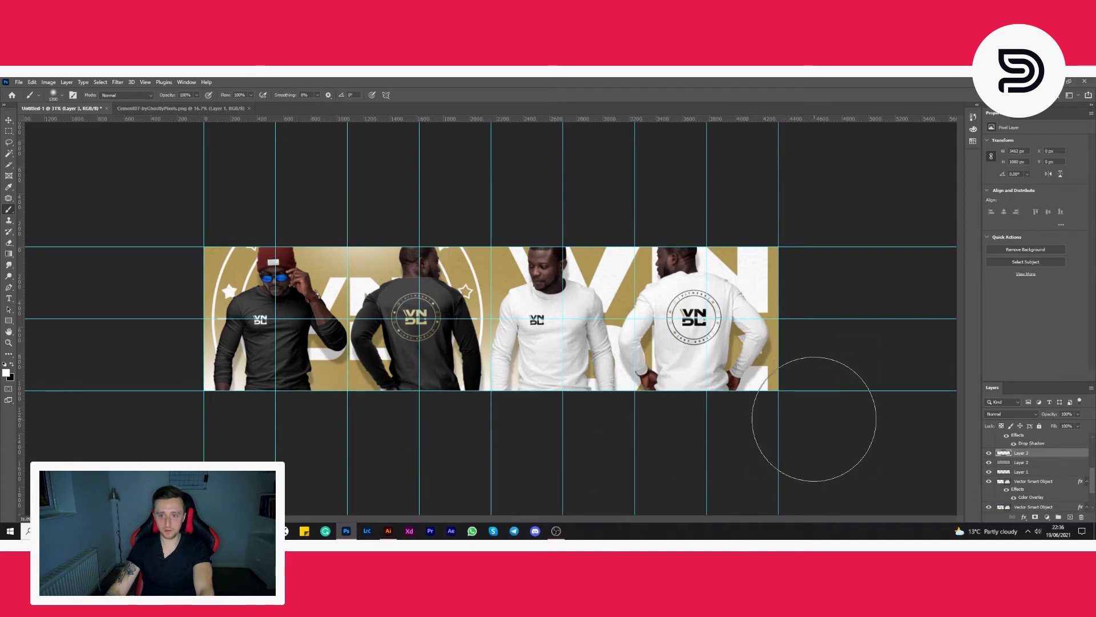
Add a new layer beneath the white highlights layer and switch the foreground colour to black
left_click(1070, 517)
left_click_drag(1045, 455, 1044, 465)
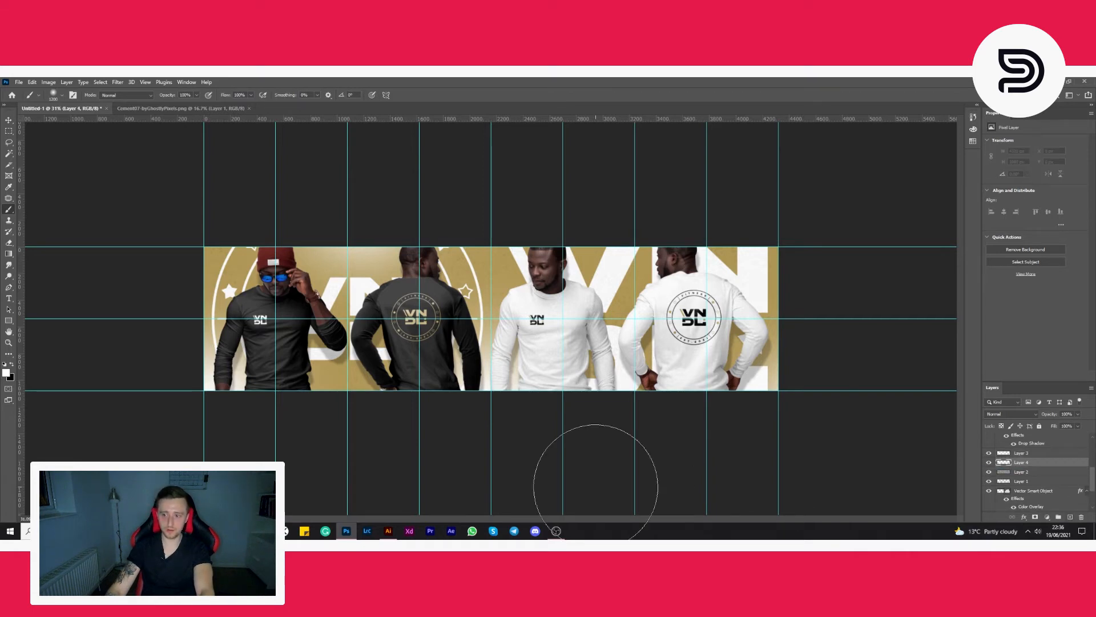
left_click(12, 364)
Paint soft black shadows over the canvas's upper-left corner and along the upper edge between the models, varying the brush size
key("bracketright")
key("bracketright")
key("bracketright")
key("bracketright")
key("bracketleft")
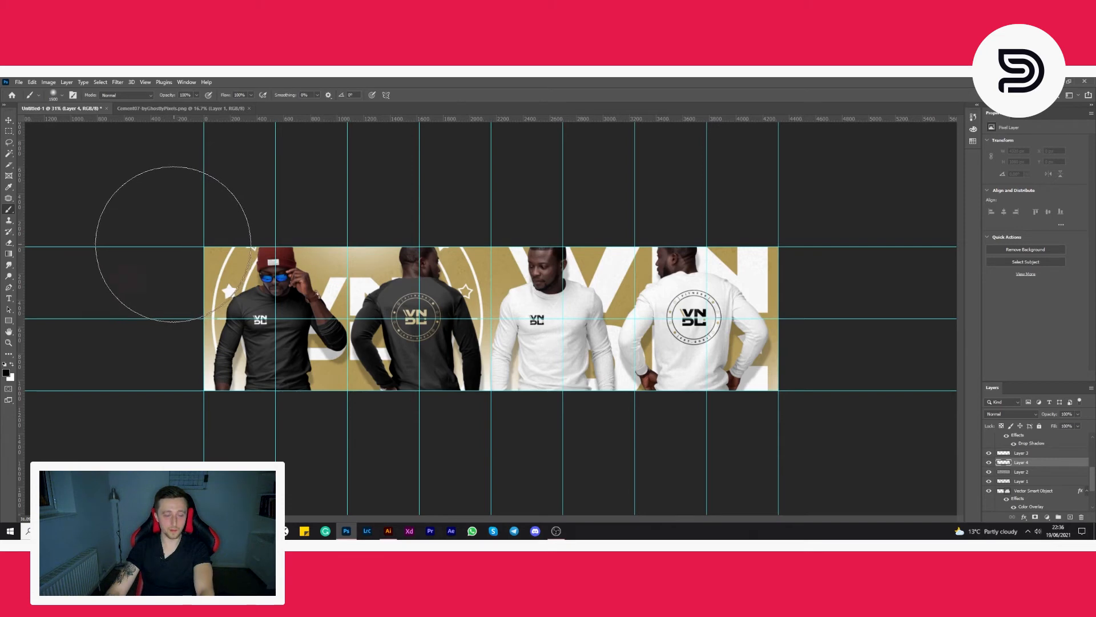
left_click(175, 243)
key("bracketleft")
key("bracketleft")
key("bracketleft")
key("bracketleft")
key("bracketleft")
key("bracketleft")
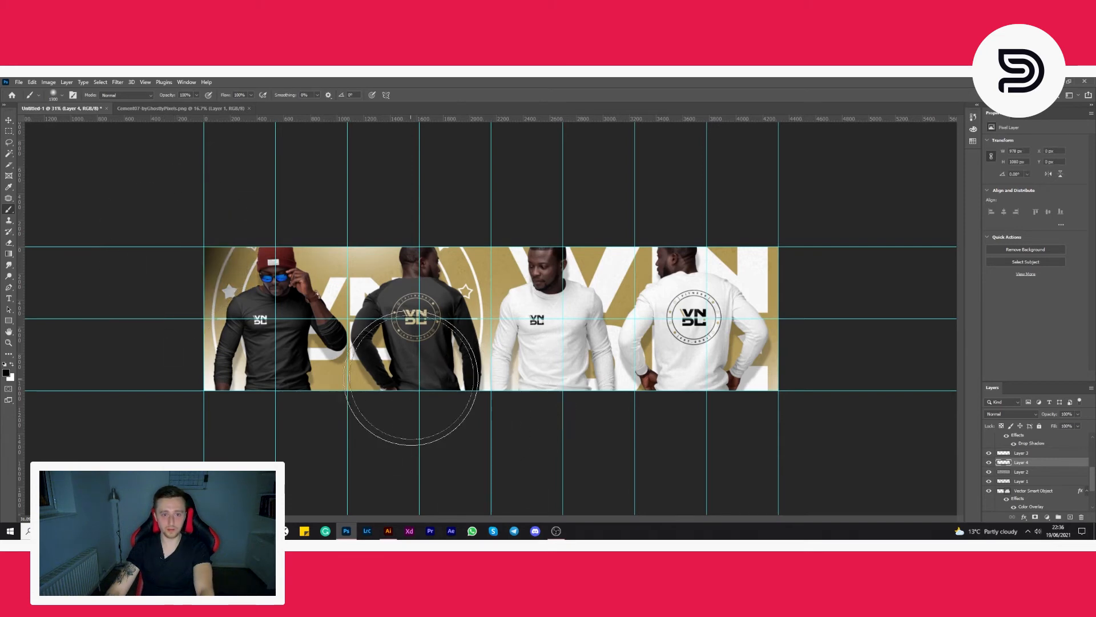
left_click(487, 290)
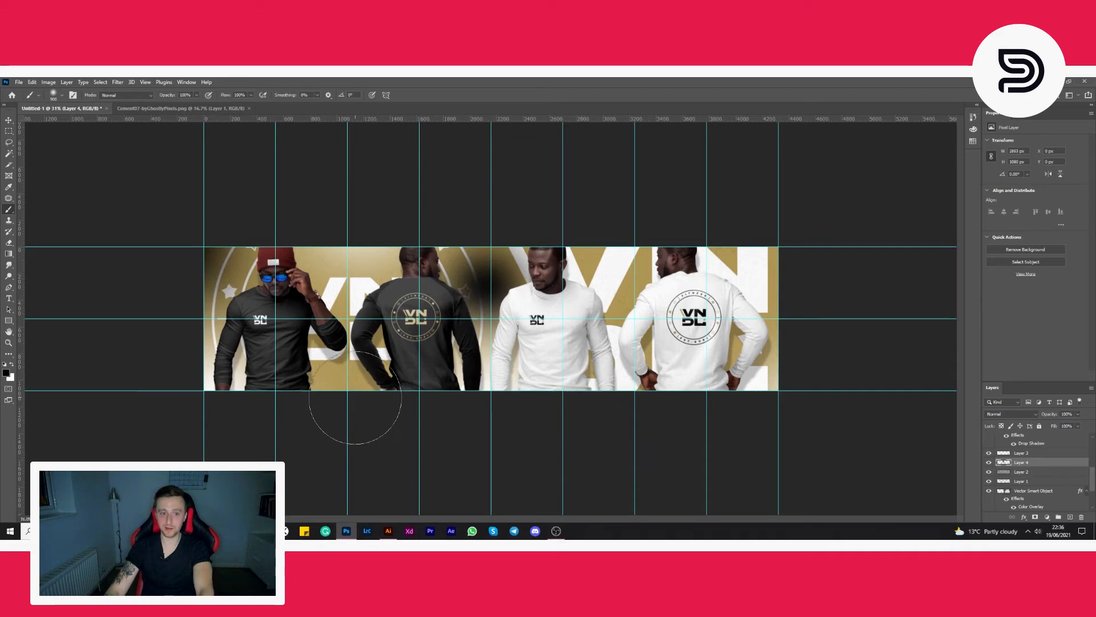
key("bracketright")
key("bracketright")
key("bracketright")
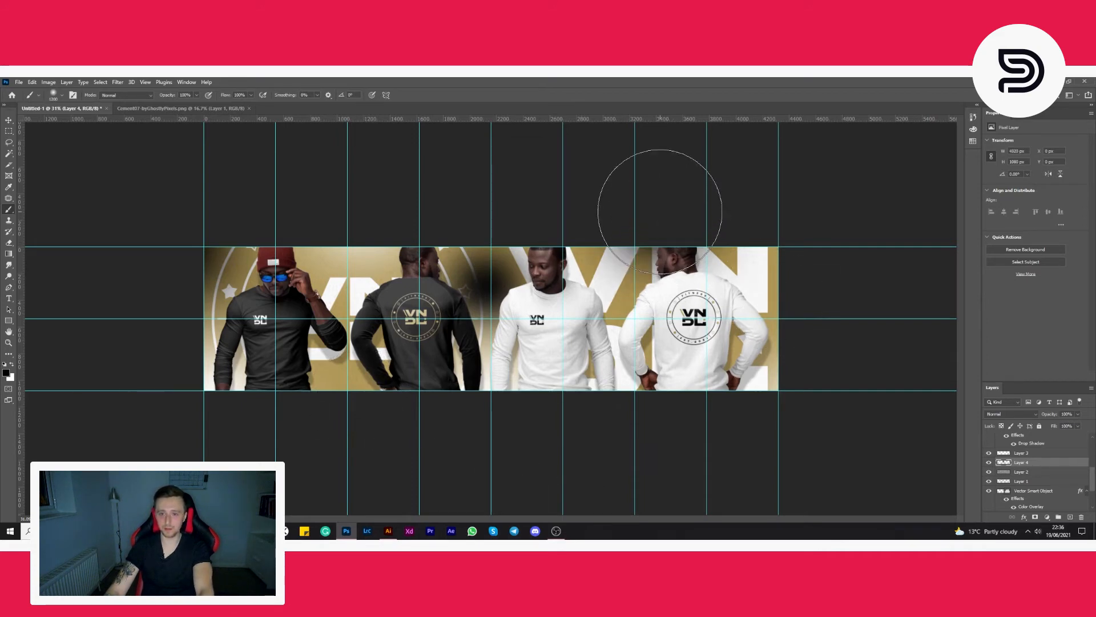
key("bracketleft")
key("bracketleft")
left_click(821, 320)
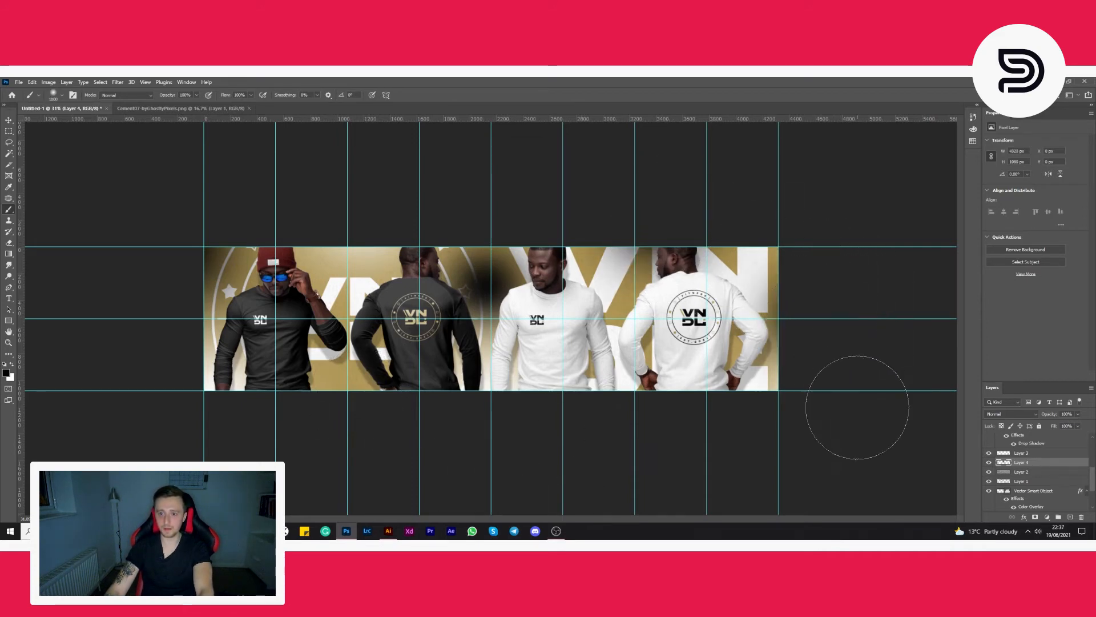
Apply a Gaussian Blur with a 70-pixel radius to the black shadows layer
key("ctrl+plus")
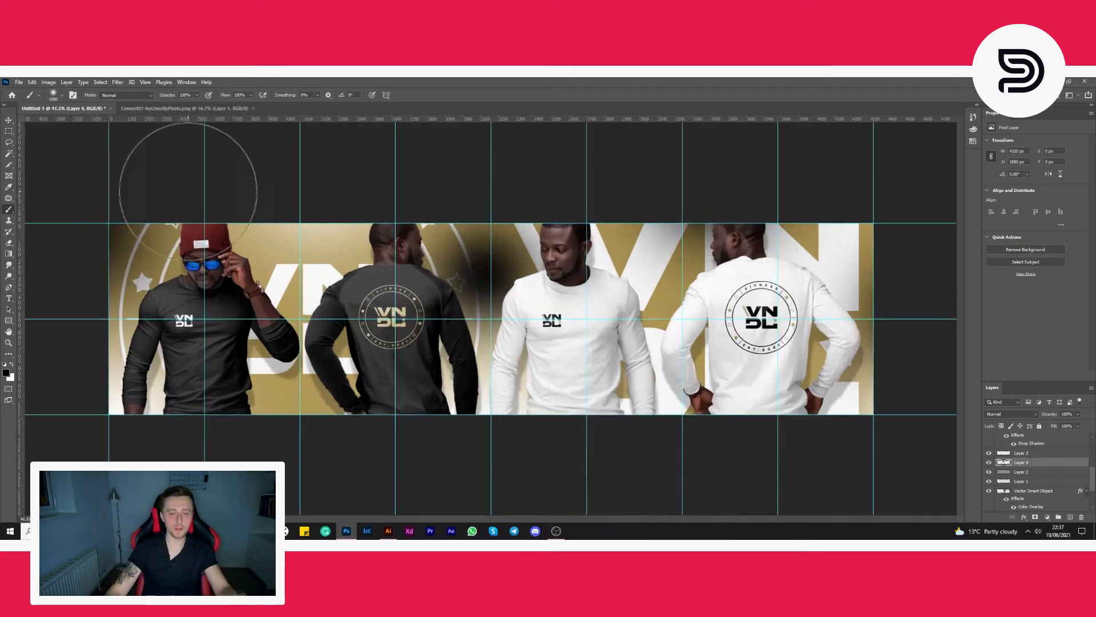
left_click(119, 82)
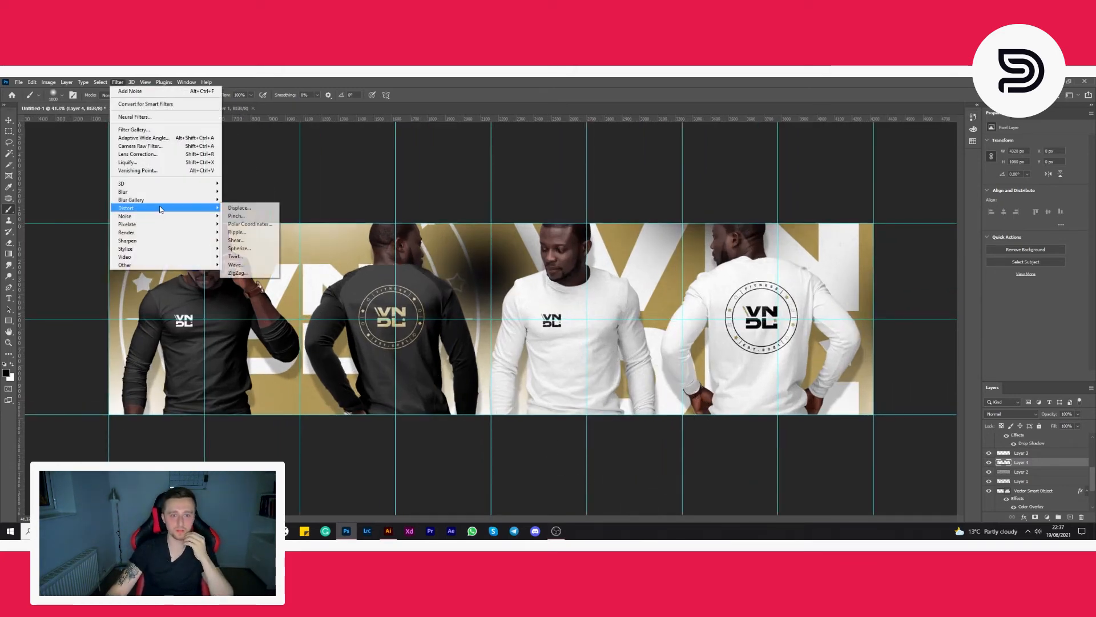
mouse_move(154, 195)
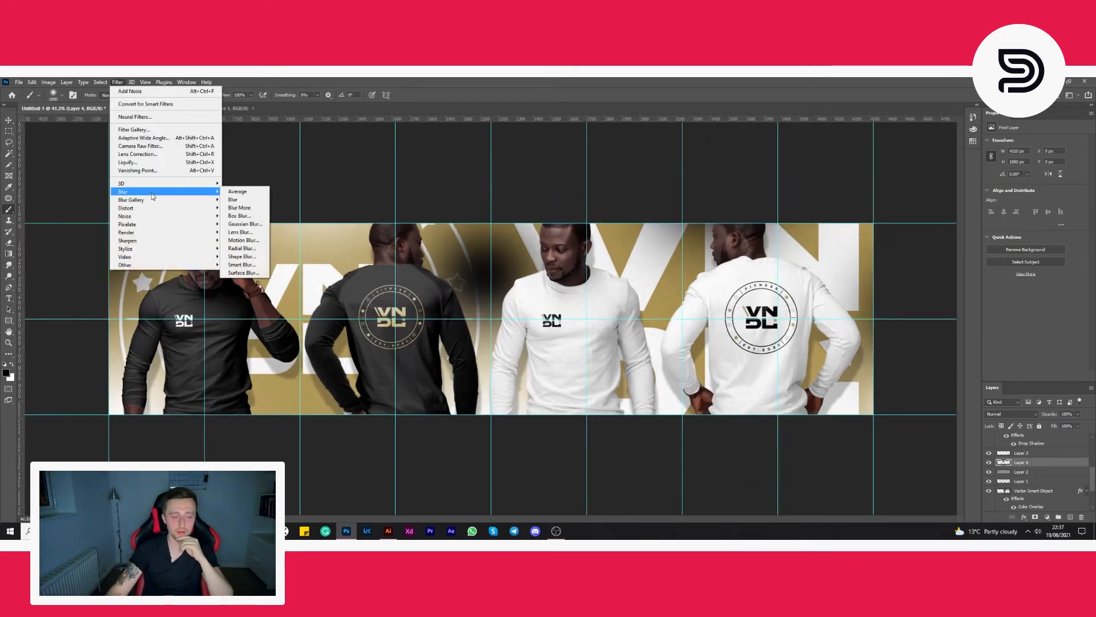
left_click(253, 227)
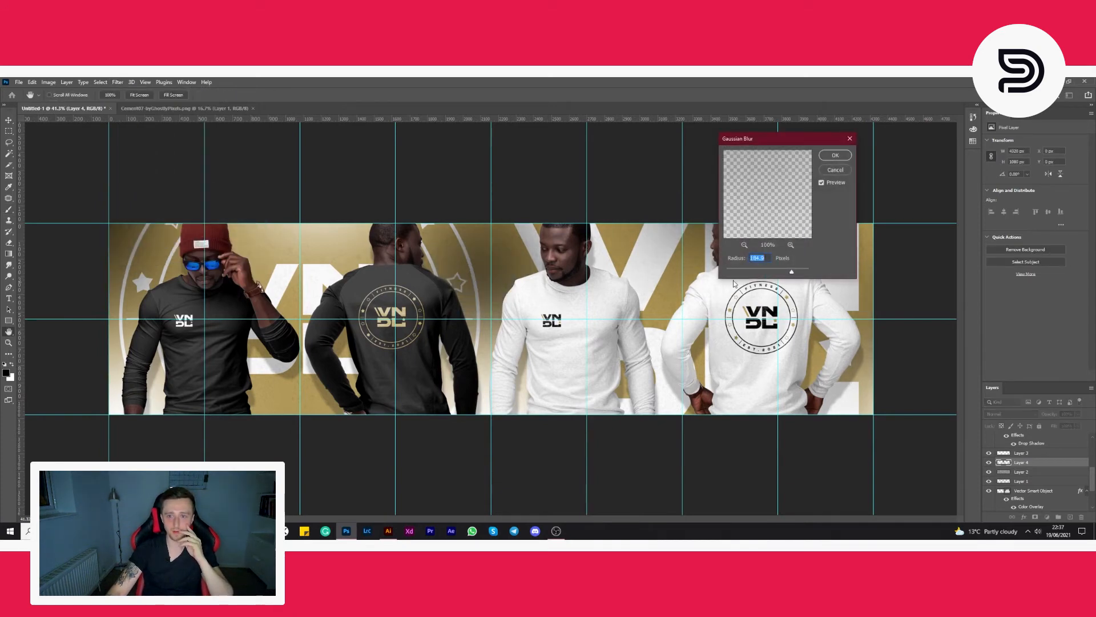
type("10")
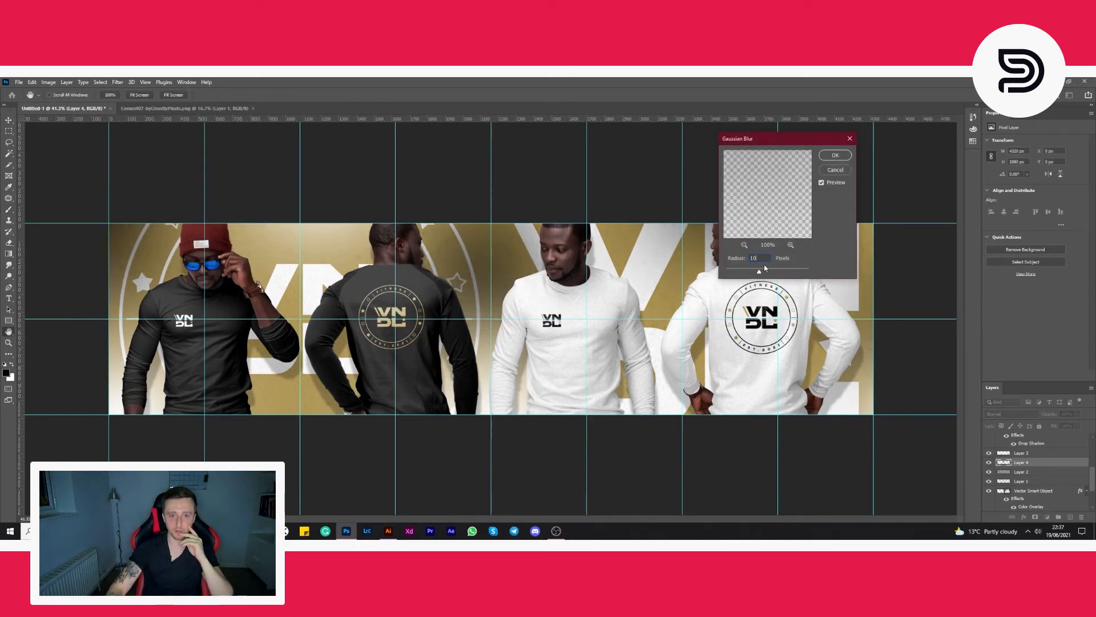
double_click(764, 259)
type("30")
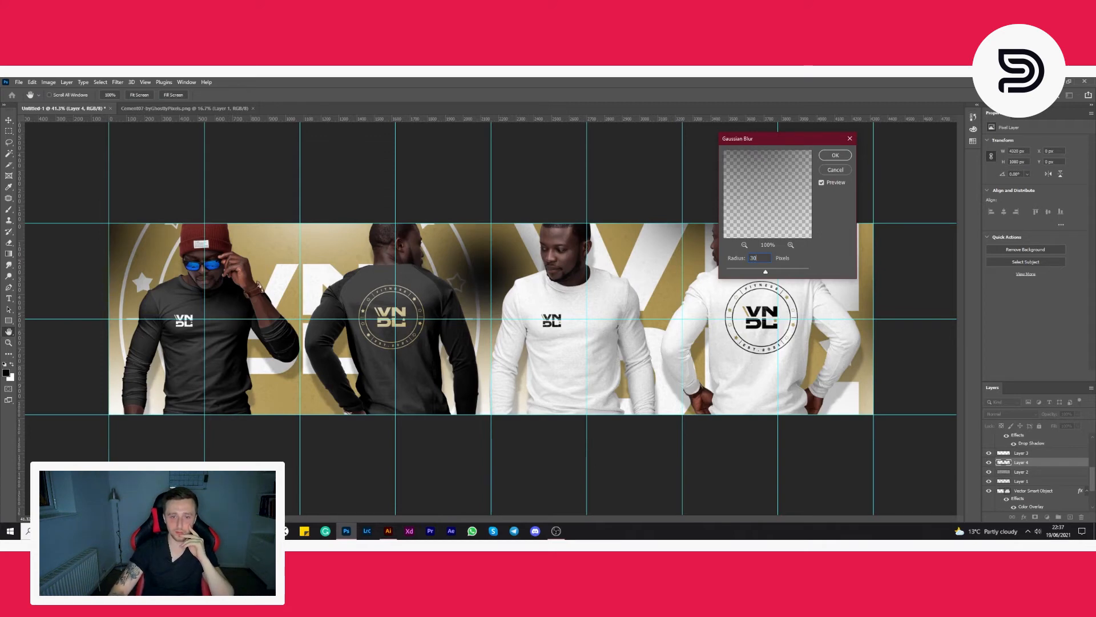
left_click_drag(769, 273, 771, 274)
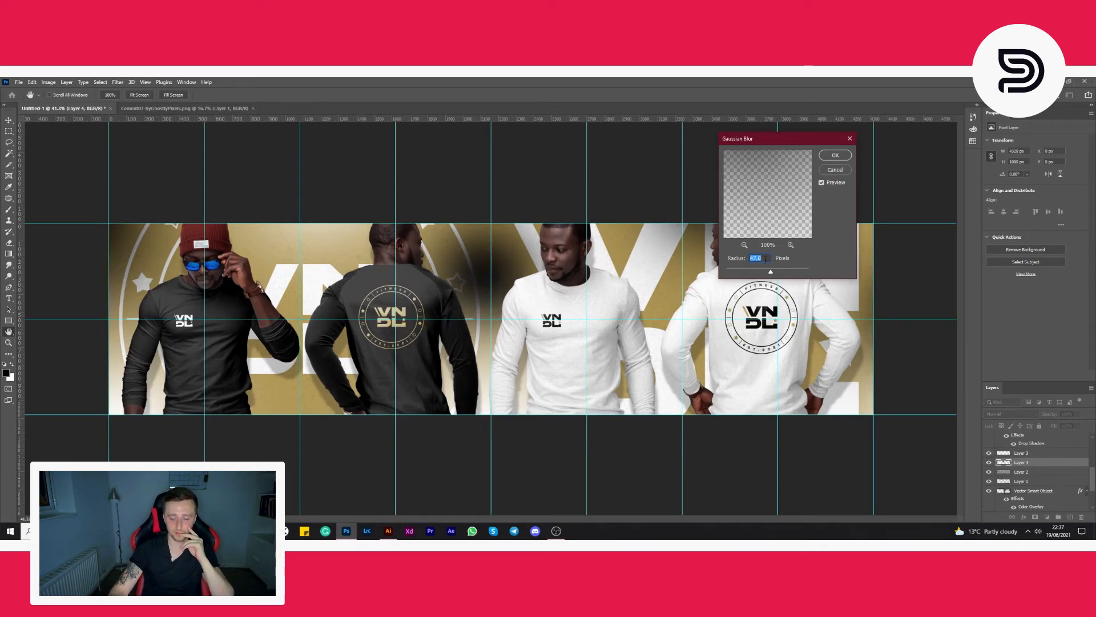
type("70")
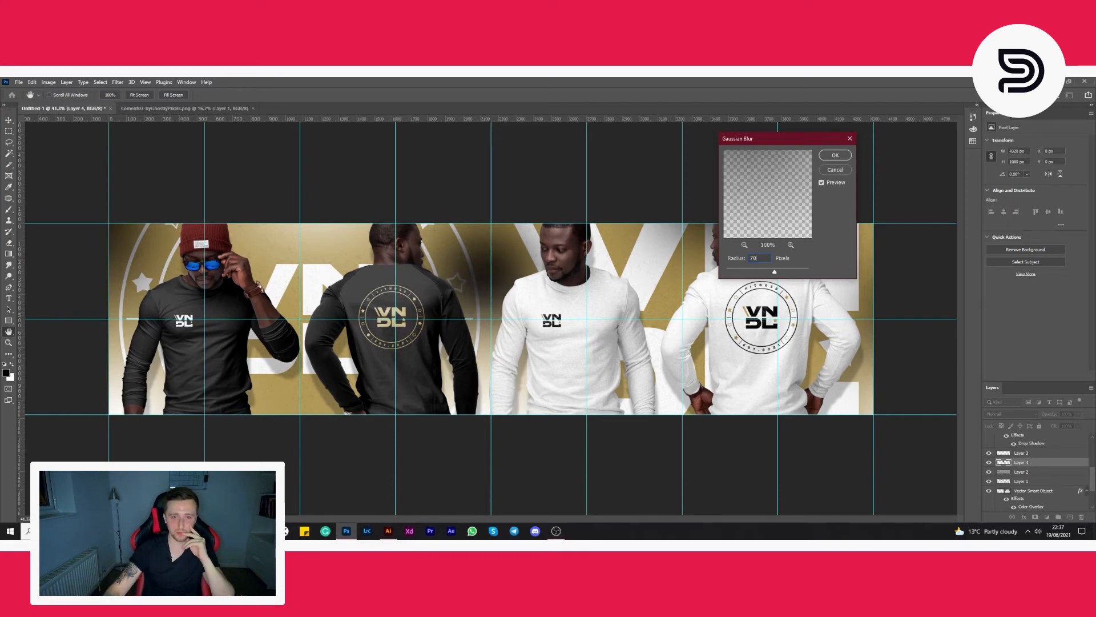
left_click(834, 155)
Set the blend mode of both the black shadows layer and the white highlights layer to Soft Light
key("b")
left_click(1011, 414)
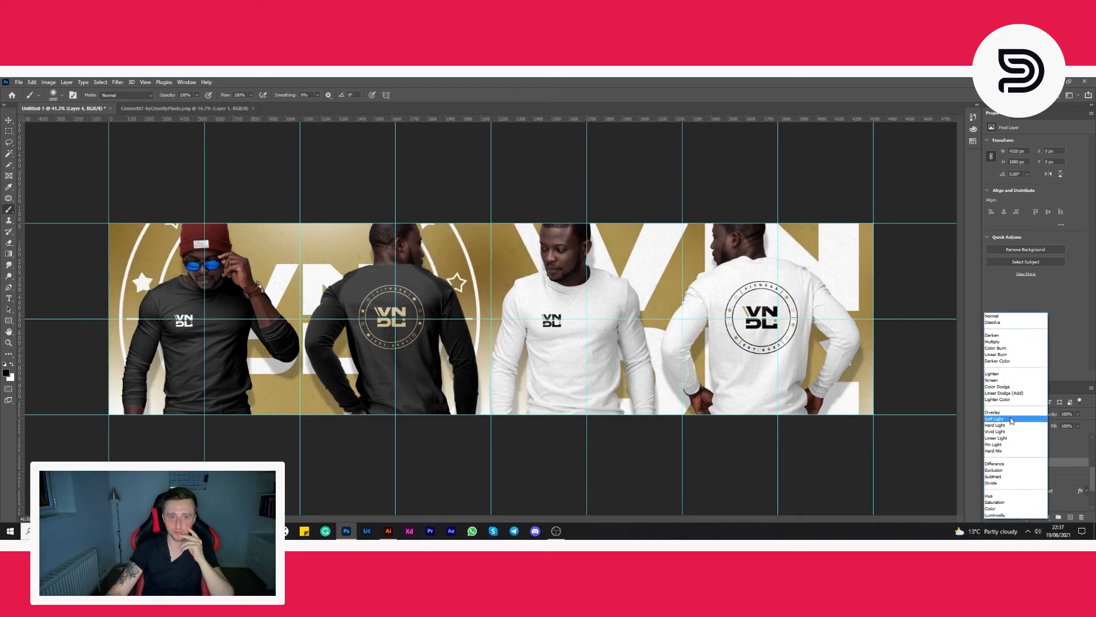
left_click(1011, 419)
left_click(1019, 453)
left_click(1011, 415)
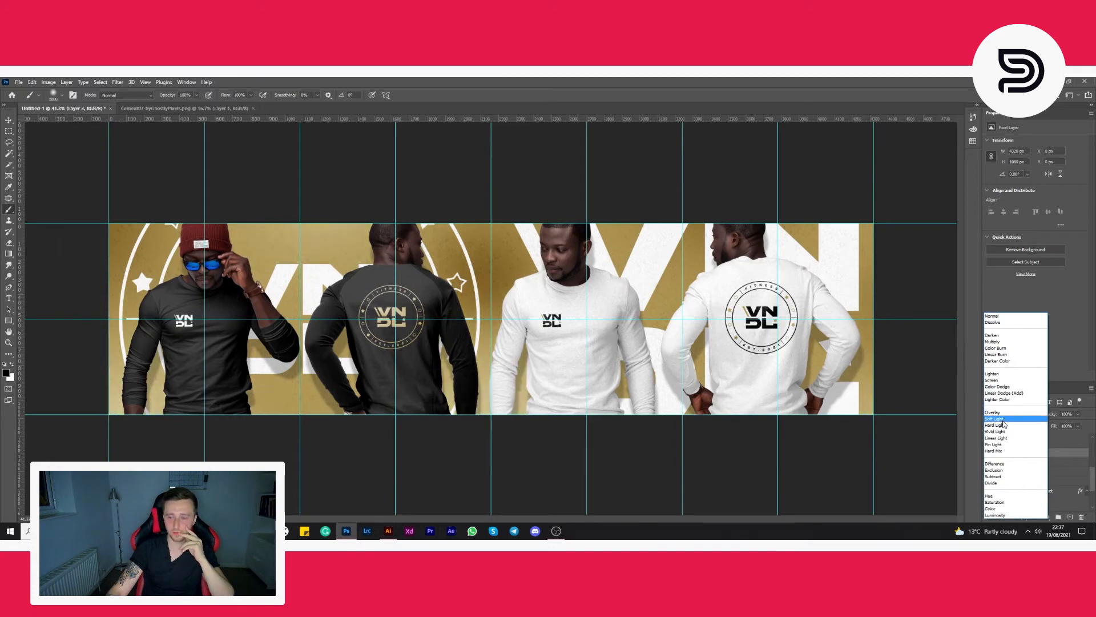
left_click(1003, 420)
Move the highlights and shadows layers directly beneath the cement texture layer and group them
left_click(1028, 463)
left_click(1035, 457, "shift")
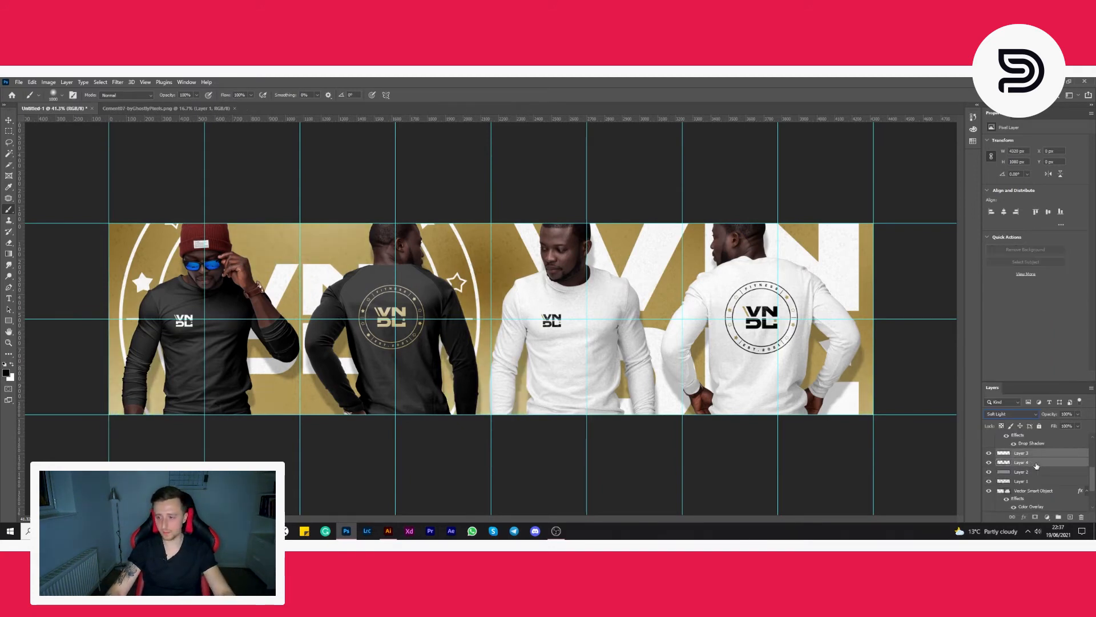
left_click_drag(1036, 463, 1034, 486)
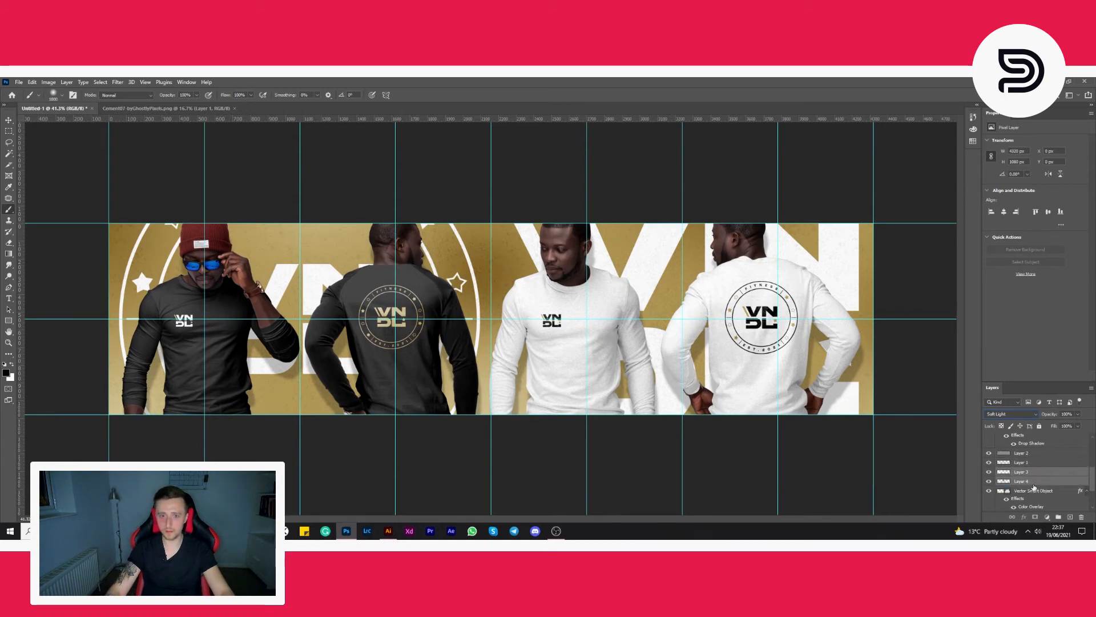
key("ctrl+g")
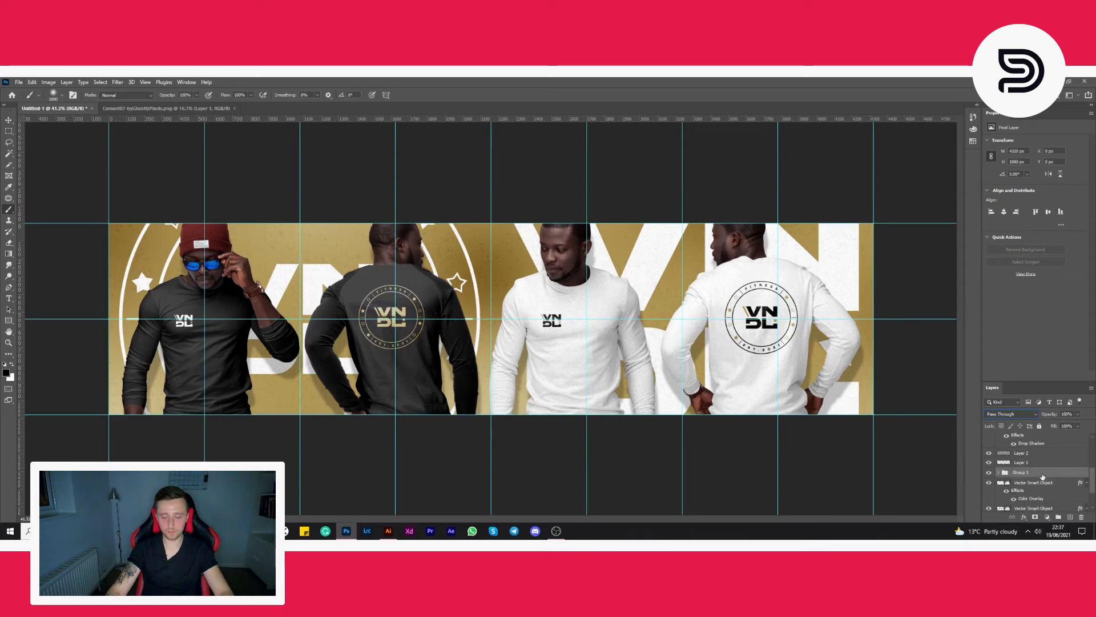
Compare the design with and without the highlights and shadows group, and lower the group's fill
left_click(989, 472)
left_click(989, 472)
left_click(988, 472)
left_click(988, 472)
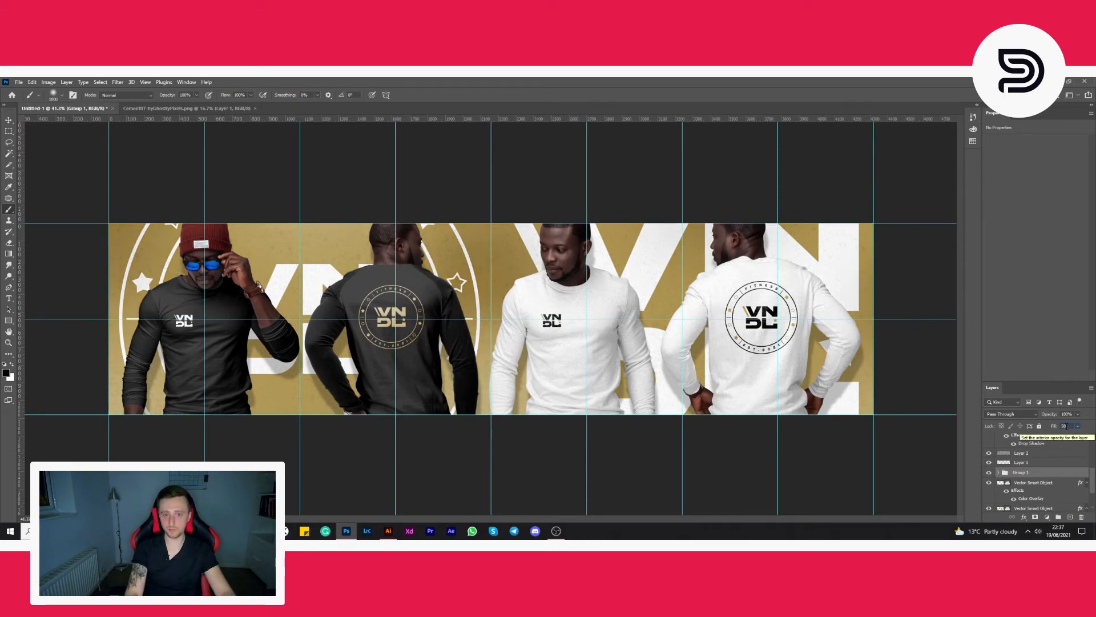
key("Tab")
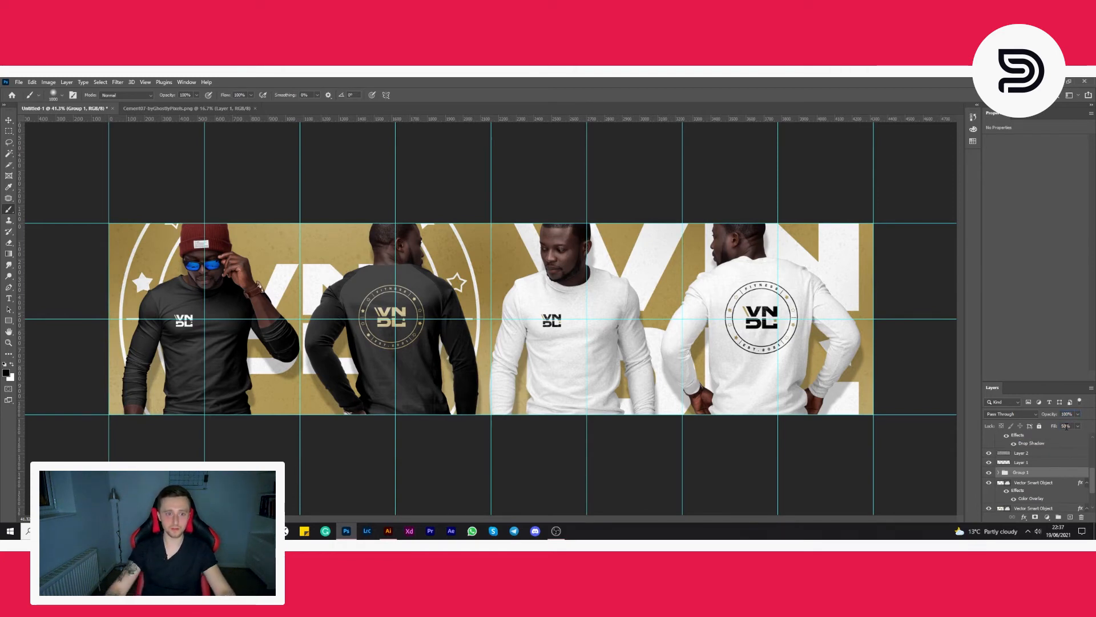
Hide the guides and review the whole carousel
left_click(9, 131)
left_click(8, 120)
key("ctrl+semicolon")
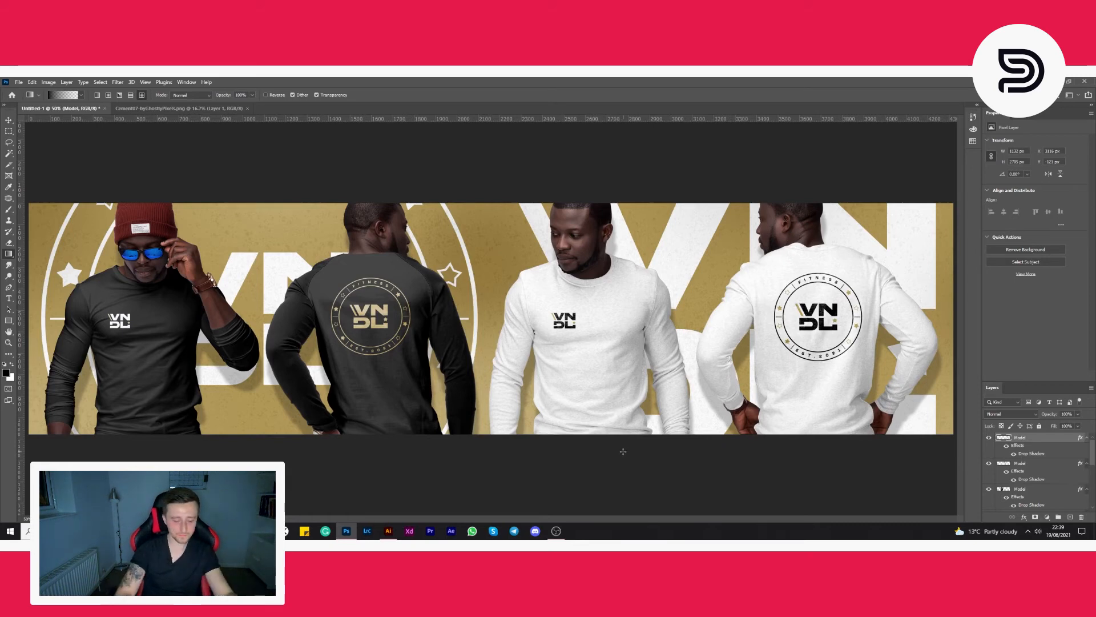
key("ctrl+minus")
key("ctrl+plus")
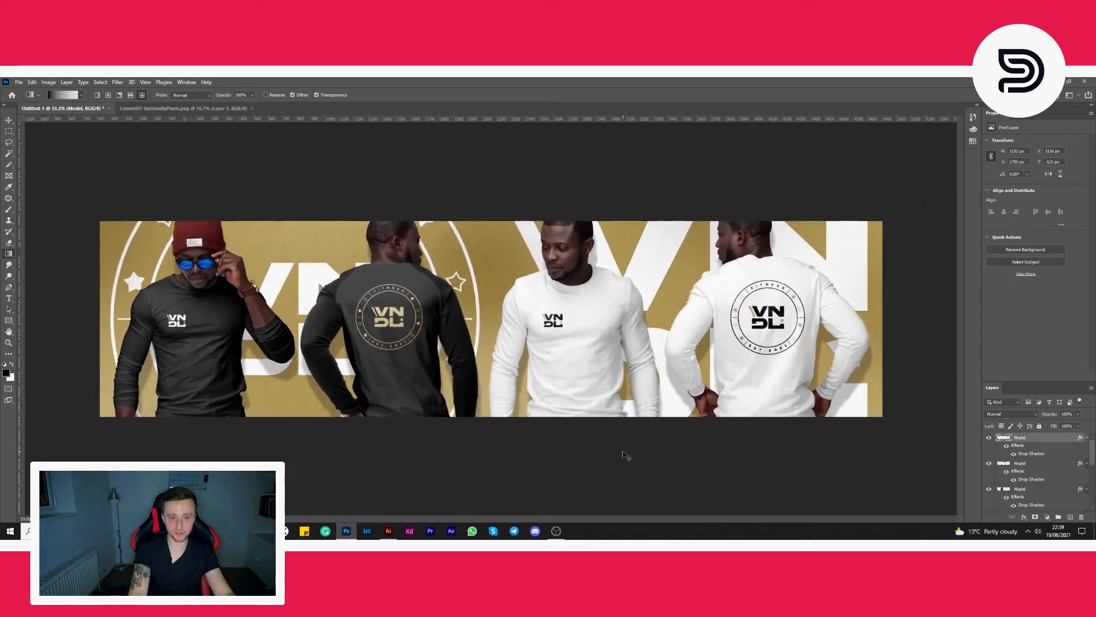
Try grouping all of the carousel's layers together and show the guides over the four panels
key("ctrl+semicolon")
key("ctrl+minus")
key("ctrl+semicolon")
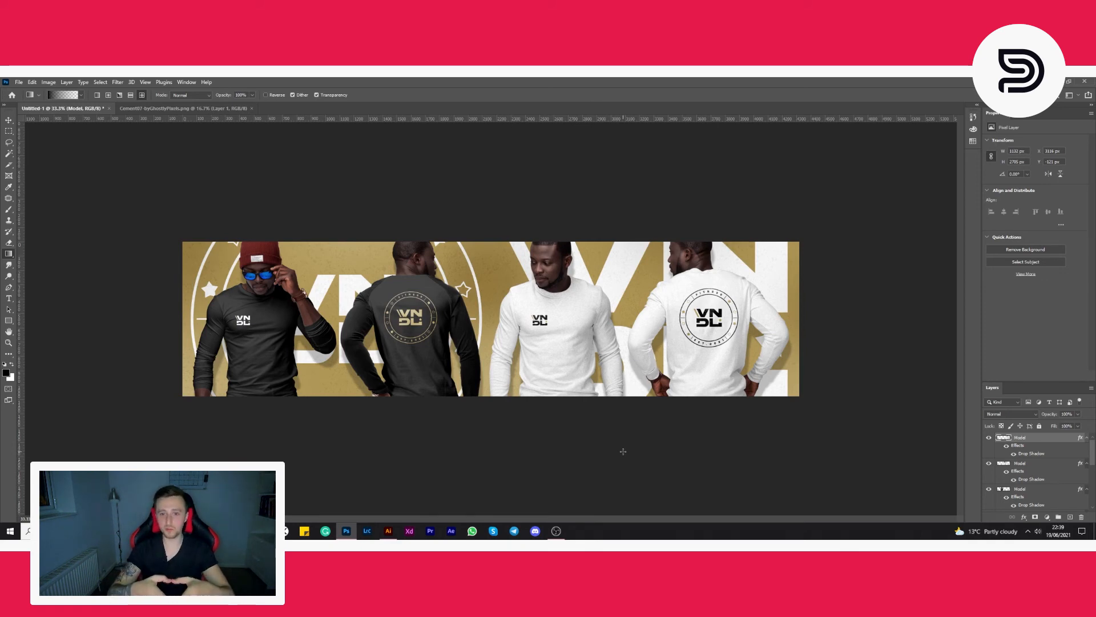
scroll(1037, 478, "down", 1)
left_click(1037, 478, "shift")
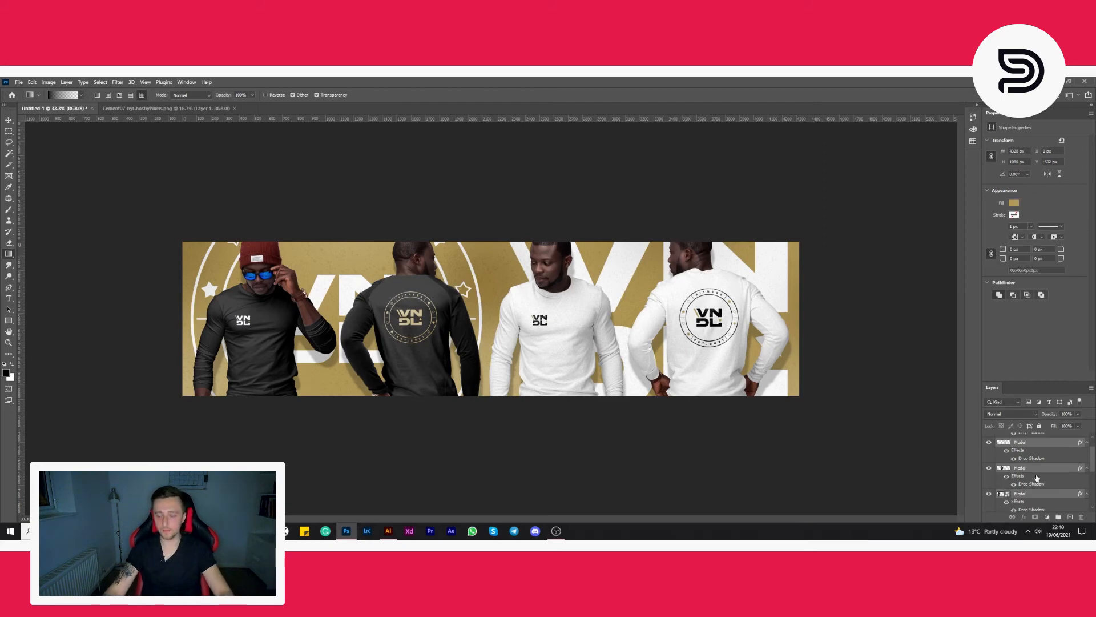
key("ctrl+g")
key("ctrl+semicolon")
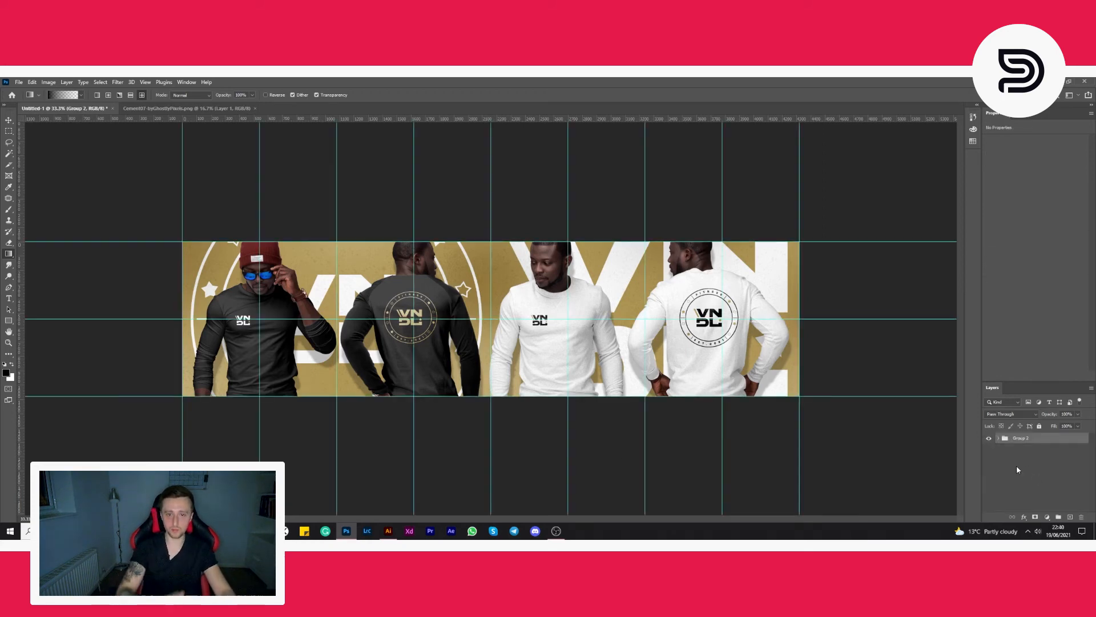
Group every layer from the topmost model down to Layer 0 and duplicate the group as a backup
left_click(999, 438)
left_click(1042, 441)
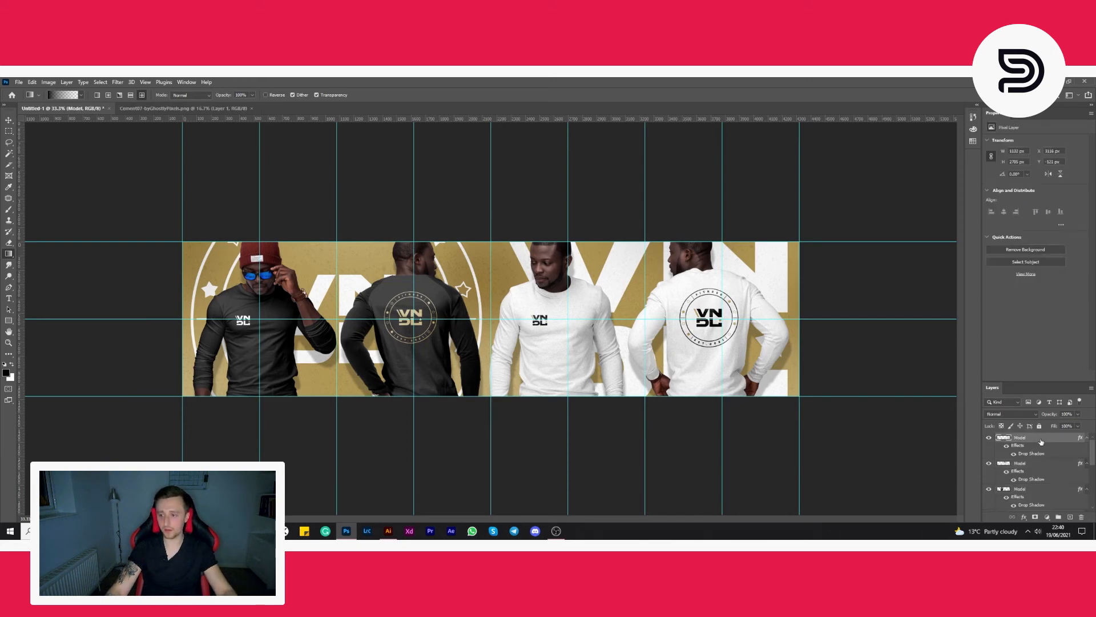
scroll(1045, 456, "down", 5)
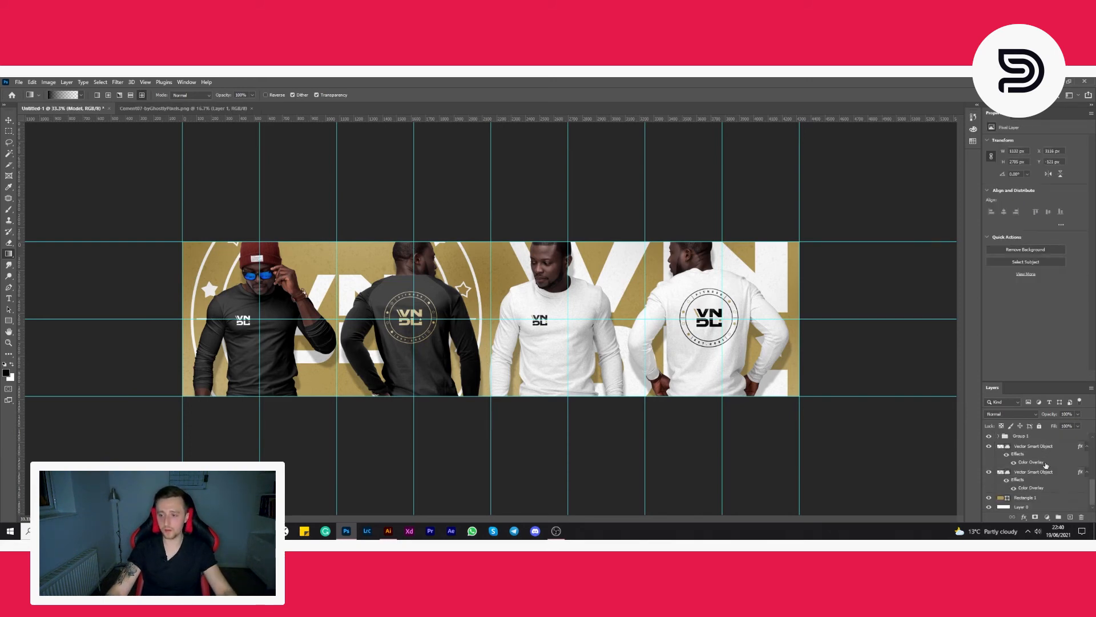
left_click(1039, 507, "shift")
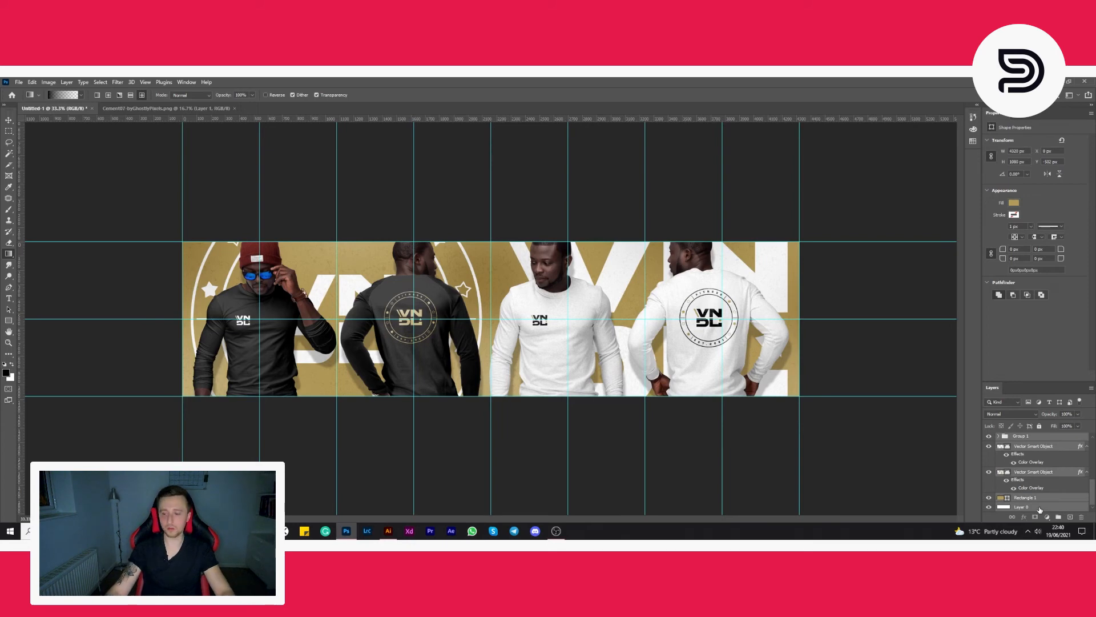
key("ctrl+g")
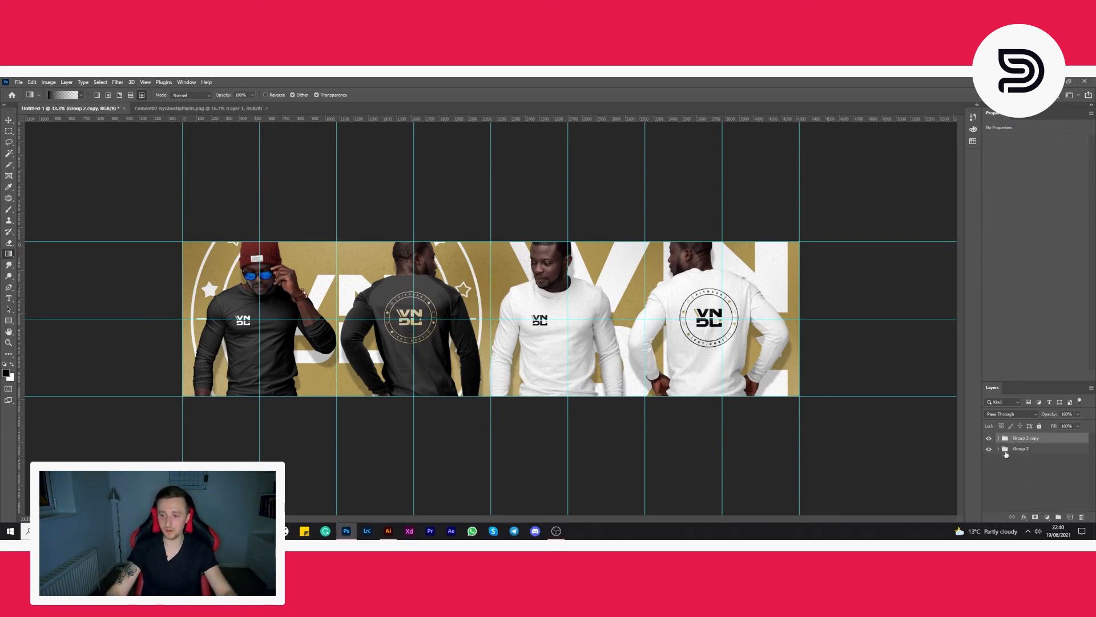
Hide the duplicated group and merge the original group into a single layer
left_click(990, 438)
left_click(1031, 450)
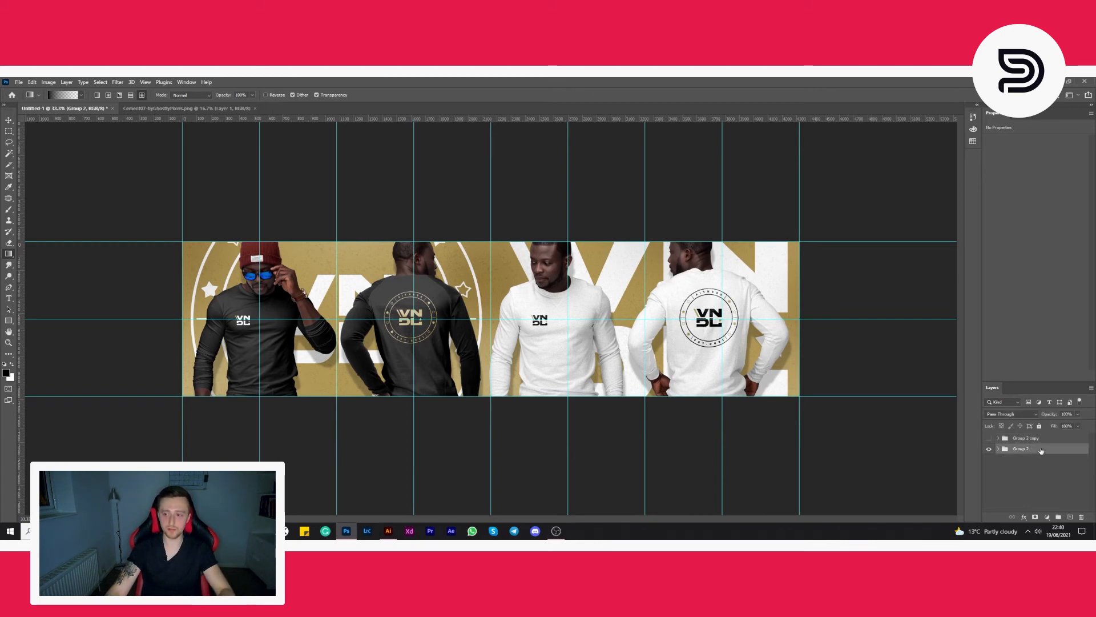
right_click(1040, 447)
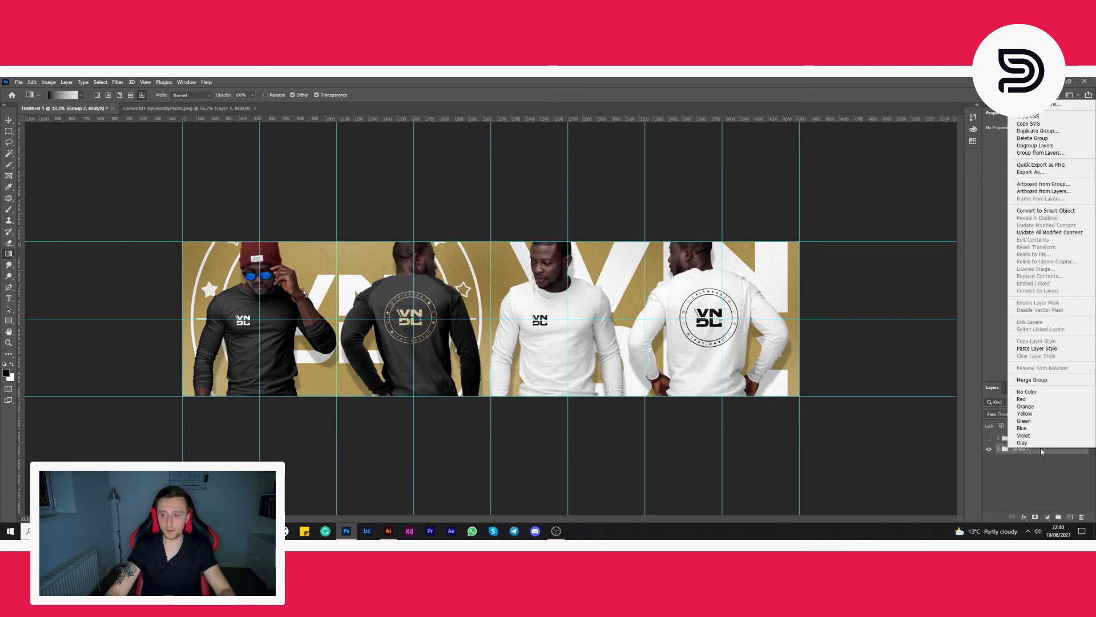
left_click(1039, 382)
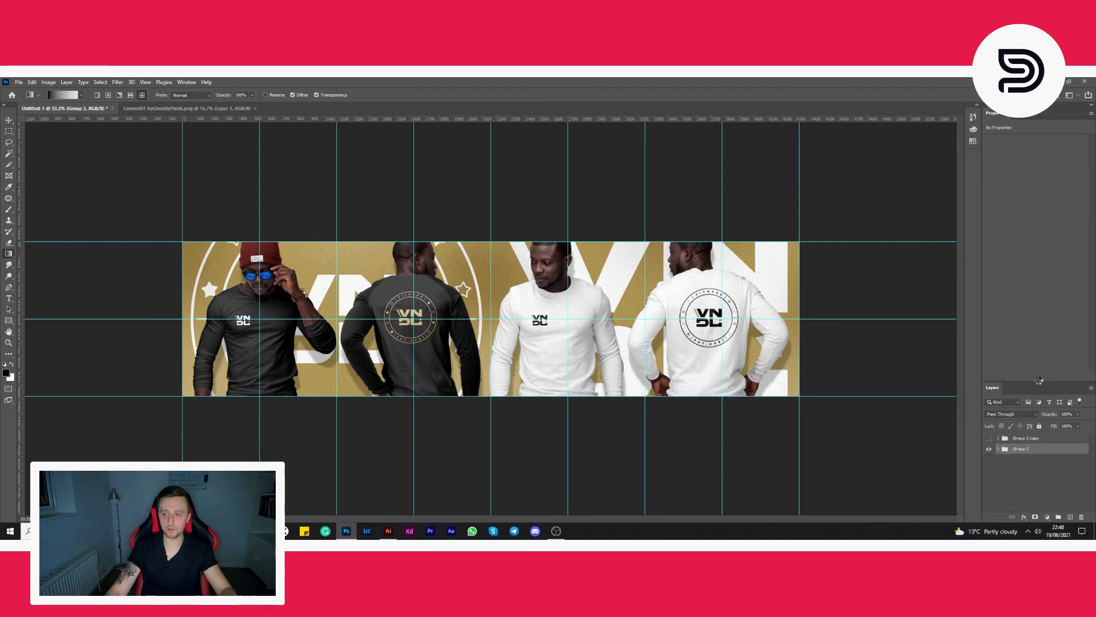
Copy the first square panel of the merged layer and paste it into a new 1080 × 1080 px document
left_click(9, 132)
left_click_drag(184, 243, 336, 418)
key("ctrl+n")
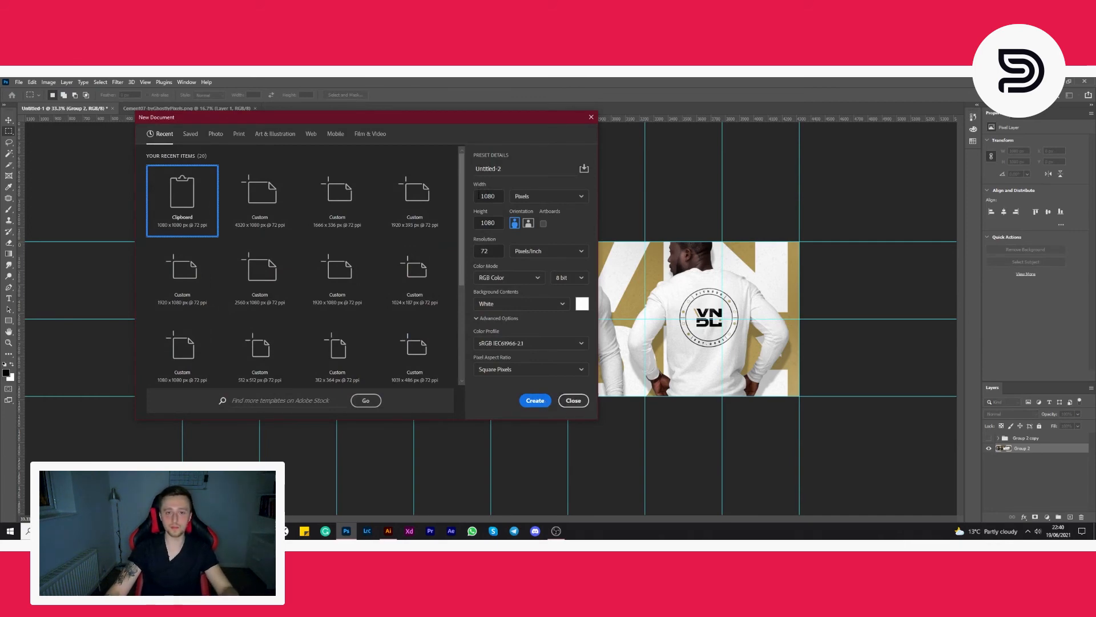
left_click(546, 401)
key("ctrl+v")
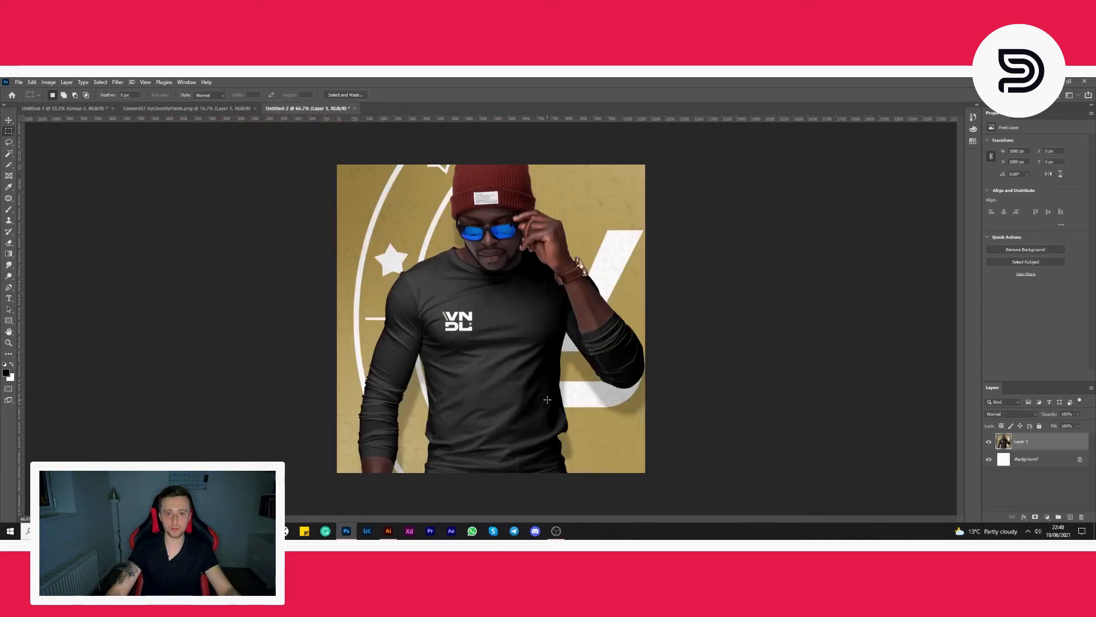
Rename the pasted panel's layer Post 1 and remove the white Background layer
double_click(1026, 443)
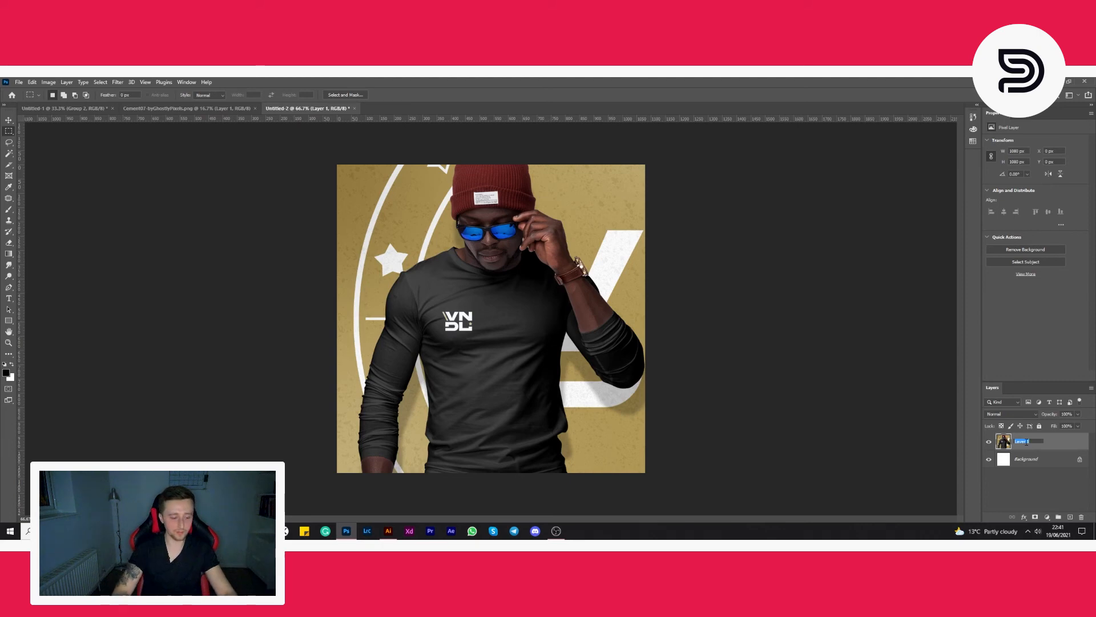
key("BackSpace")
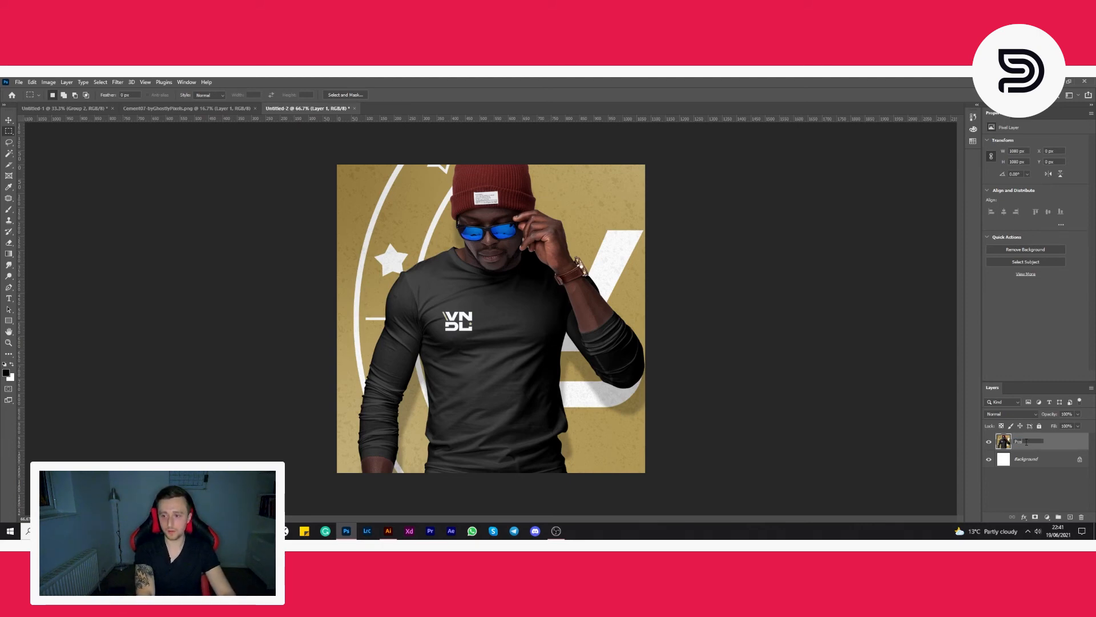
key("Return")
left_click(1079, 459)
left_click(1033, 442)
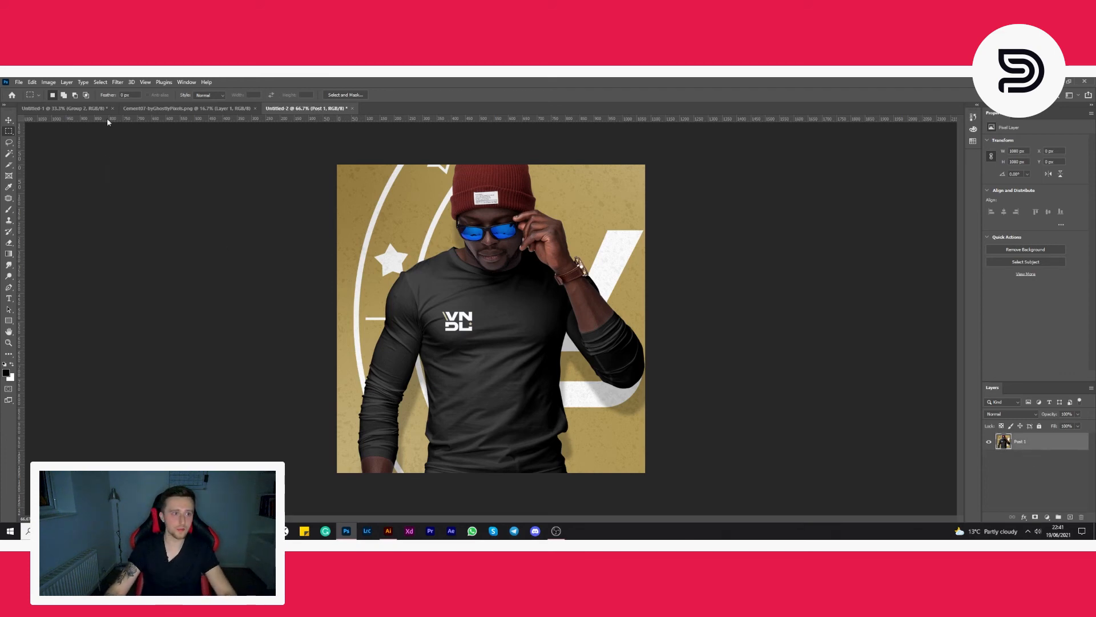
Select and copy the carousel's second square panel along the guides, and close the cement texture document
left_click(63, 108)
left_click_drag(337, 242, 492, 402)
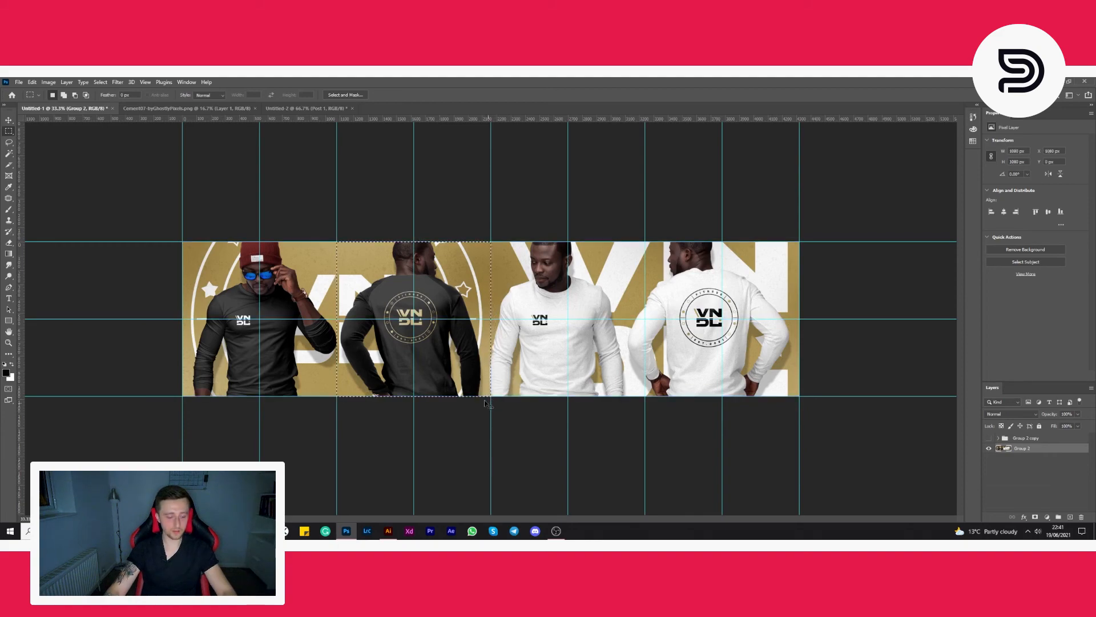
left_click(179, 109)
left_click(254, 108)
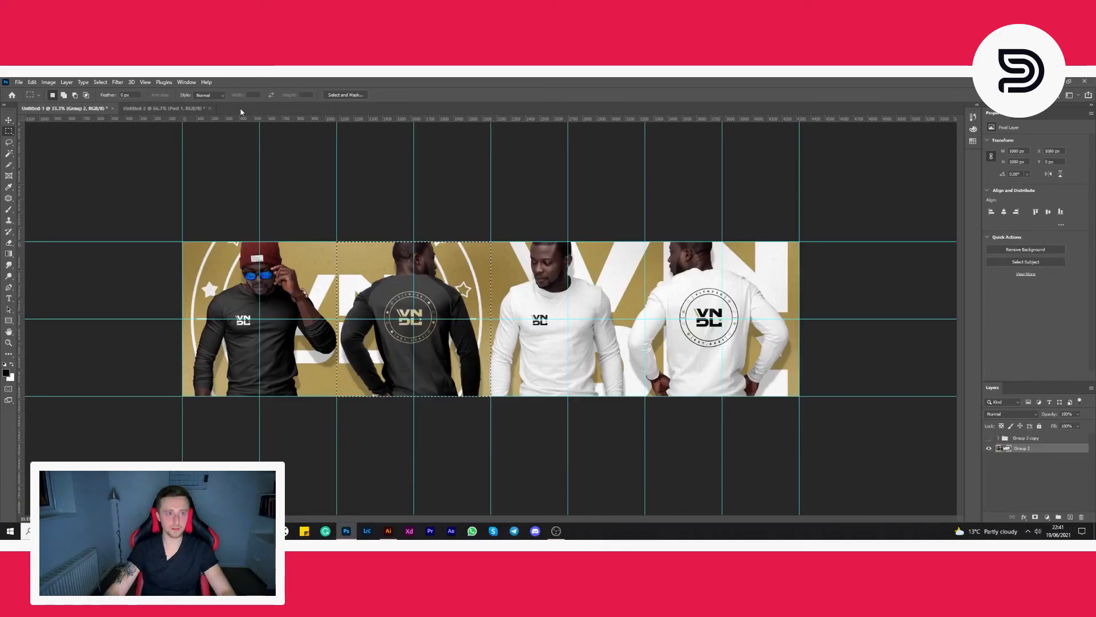
Paste the second panel into the square document and name its layer Post 2
left_click(172, 109)
key("ctrl+v")
double_click(1021, 441)
type("Post ")
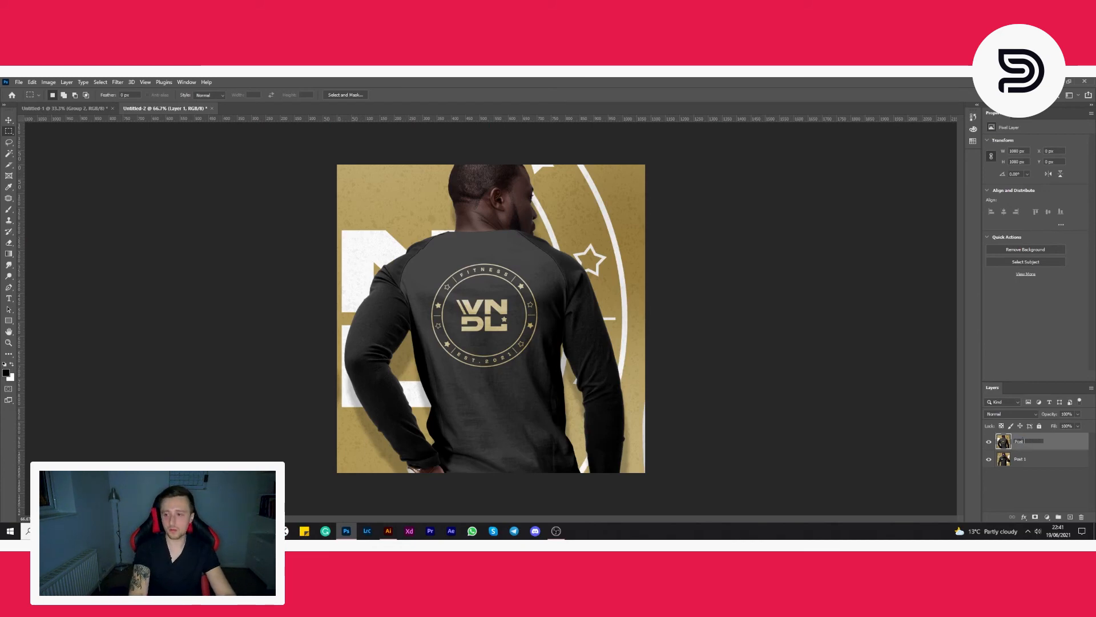
type("2")
key("Return")
Copy the carousel's third square panel into the square document and name its layer Post 3
key("ctrl+Tab")
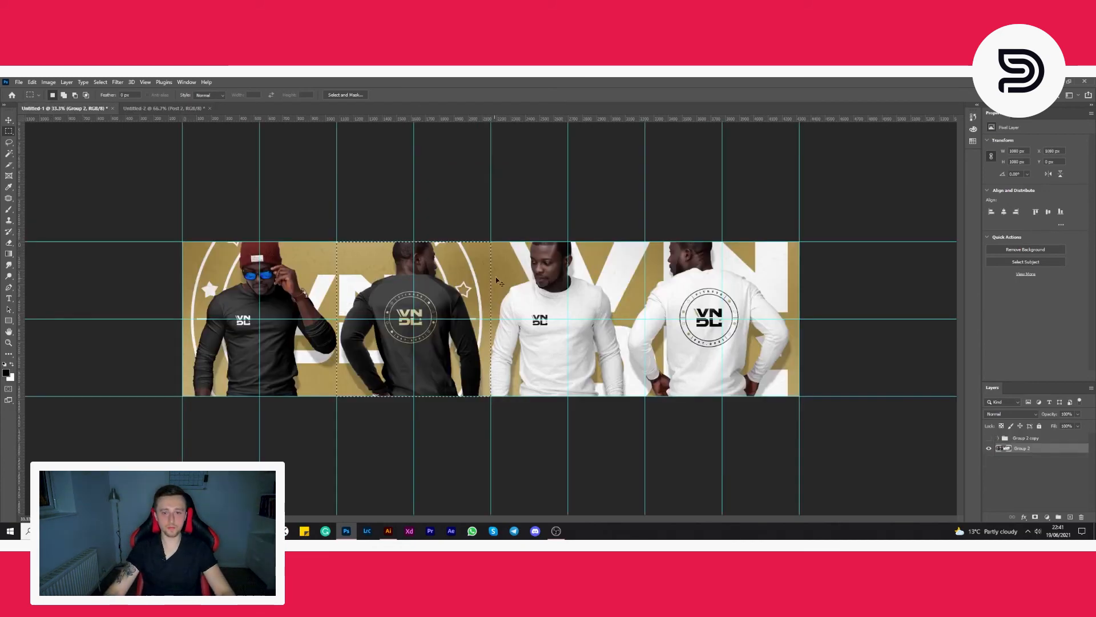
left_click_drag(491, 242, 646, 415)
left_click(157, 108)
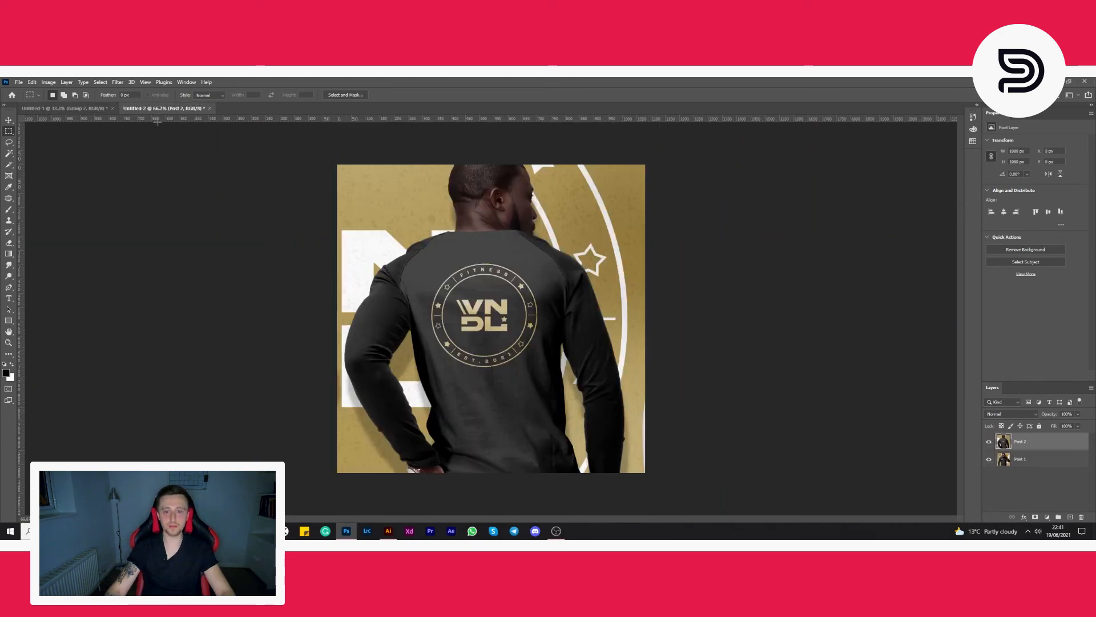
key("ctrl+v")
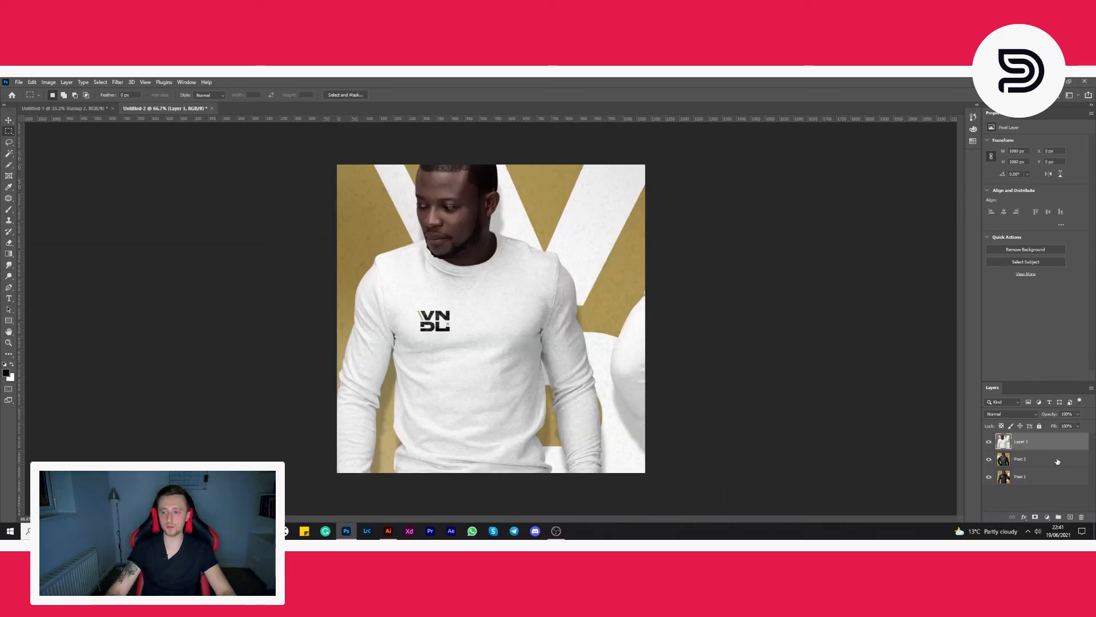
double_click(1021, 441)
type("Po")
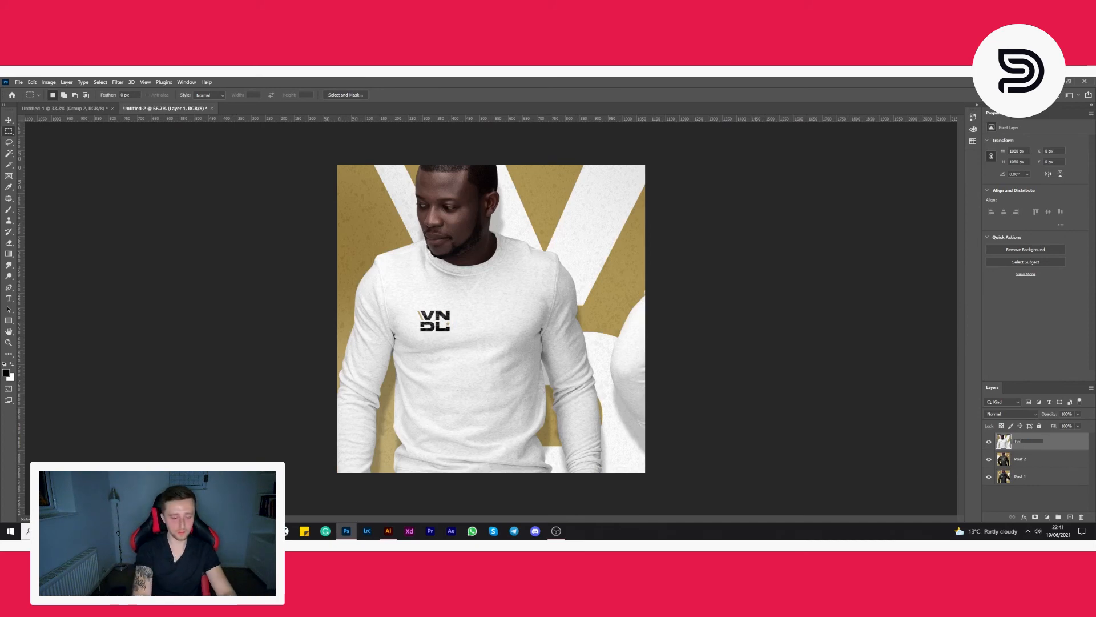
type("st 3")
key("Return")
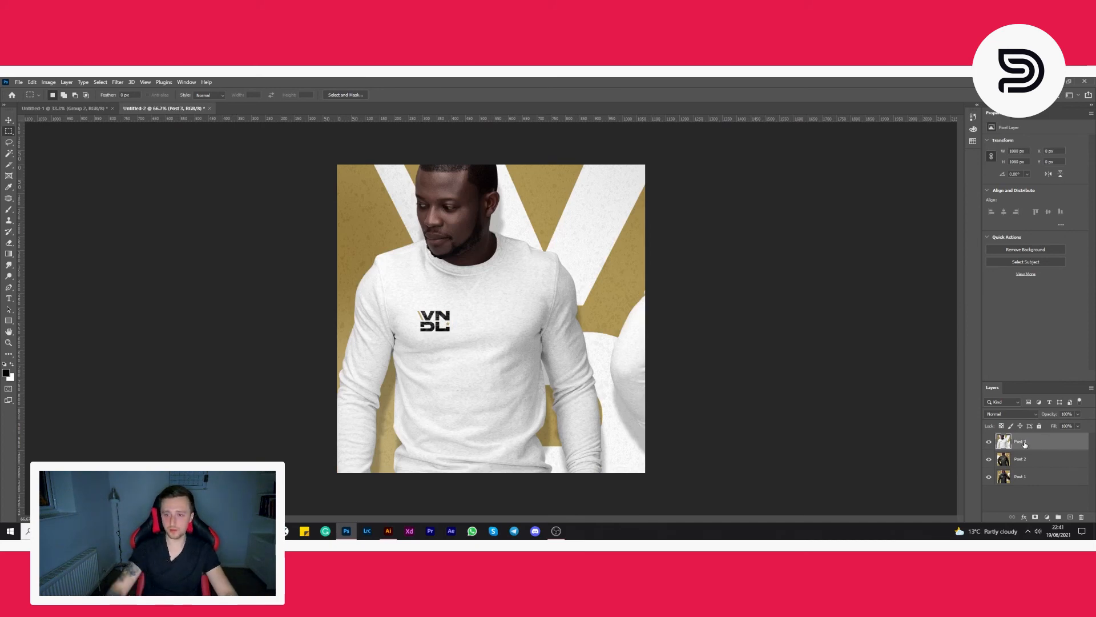
Copy the carousel's fourth square panel along the guides and paste it into the square document
left_click(59, 108)
left_click(645, 241)
left_click_drag(645, 240, 798, 408)
key("ctrl+c")
left_click(165, 109)
key("ctrl+v")
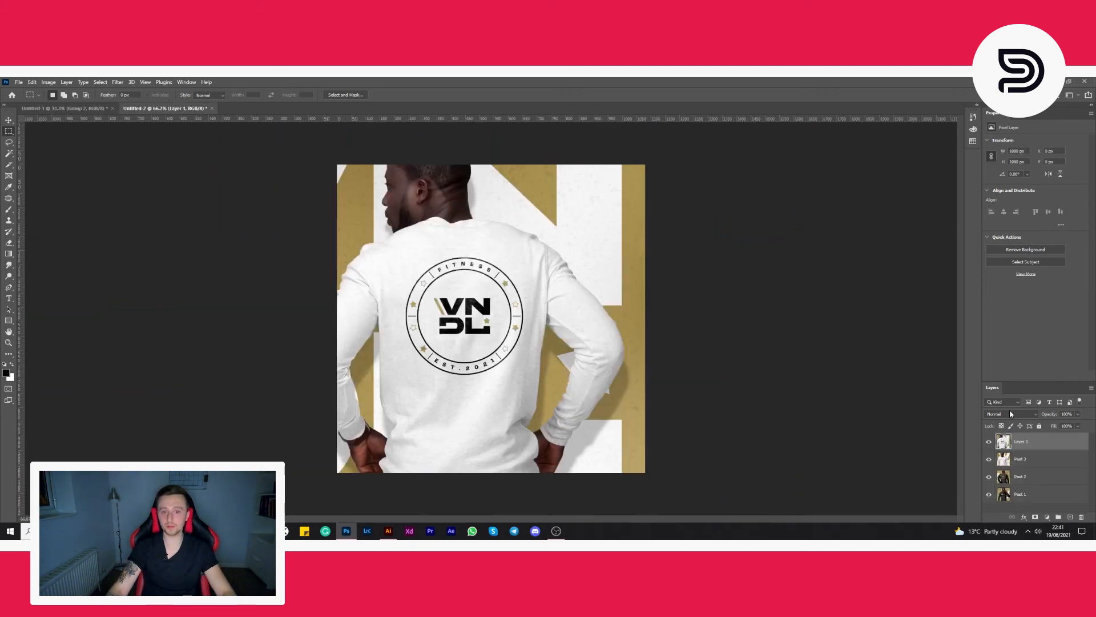
Rename the fourth panel's layer Post 4
left_click(1019, 466)
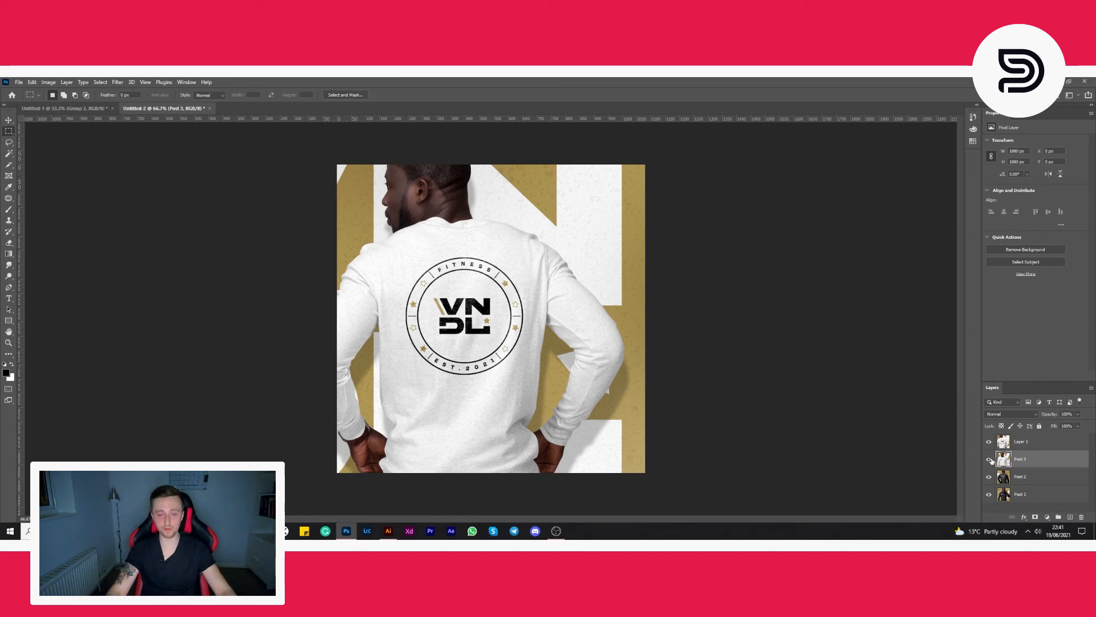
left_click(1018, 443)
double_click(1024, 440)
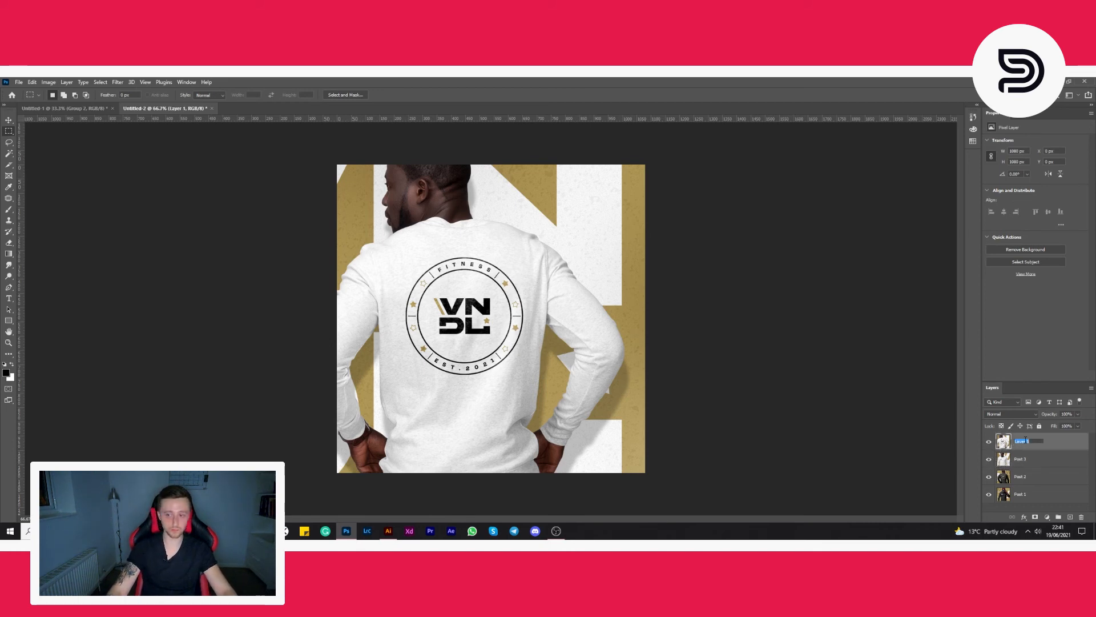
type("Post 4")
key("Return")
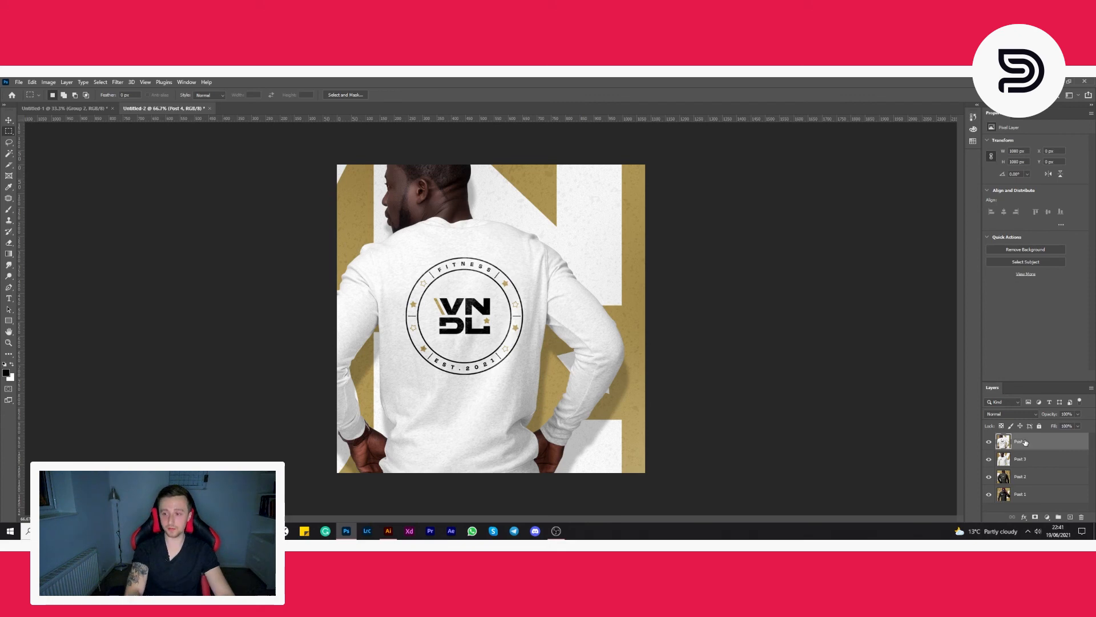
Hide the Post 4, Post 3 and Post 2 layers and select the Post 1 layer
left_click(988, 441)
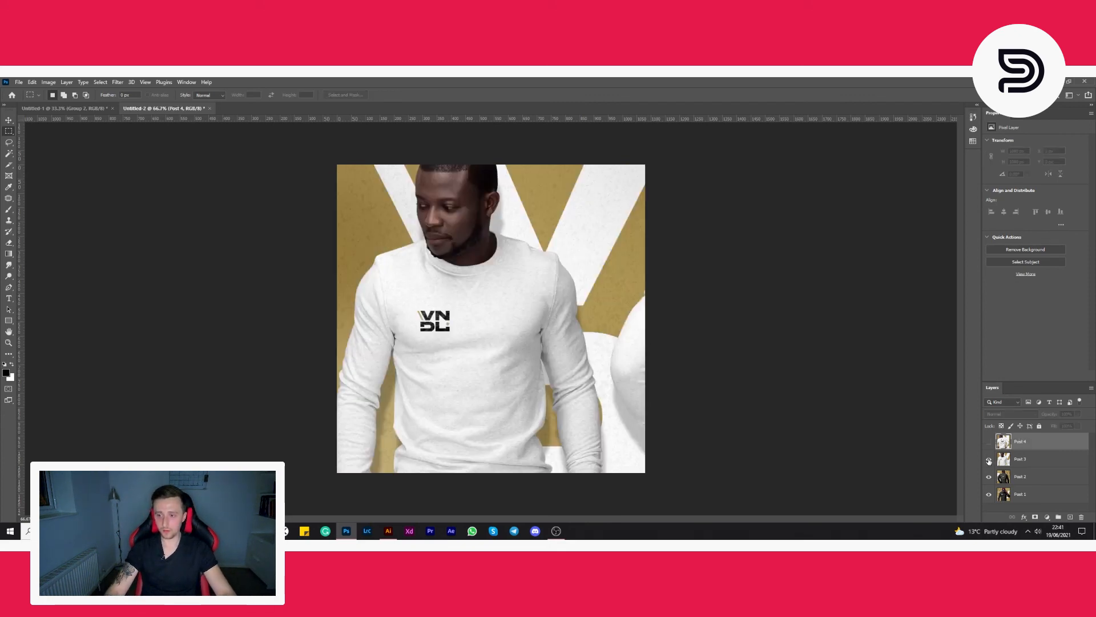
left_click(989, 459)
left_click(989, 477)
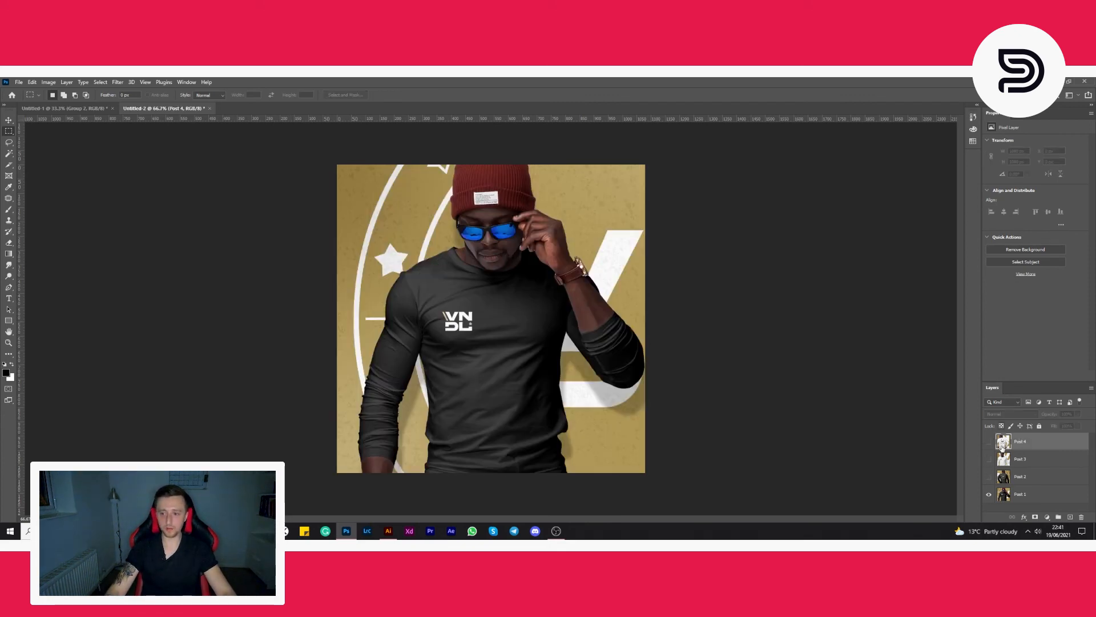
left_click(1040, 499)
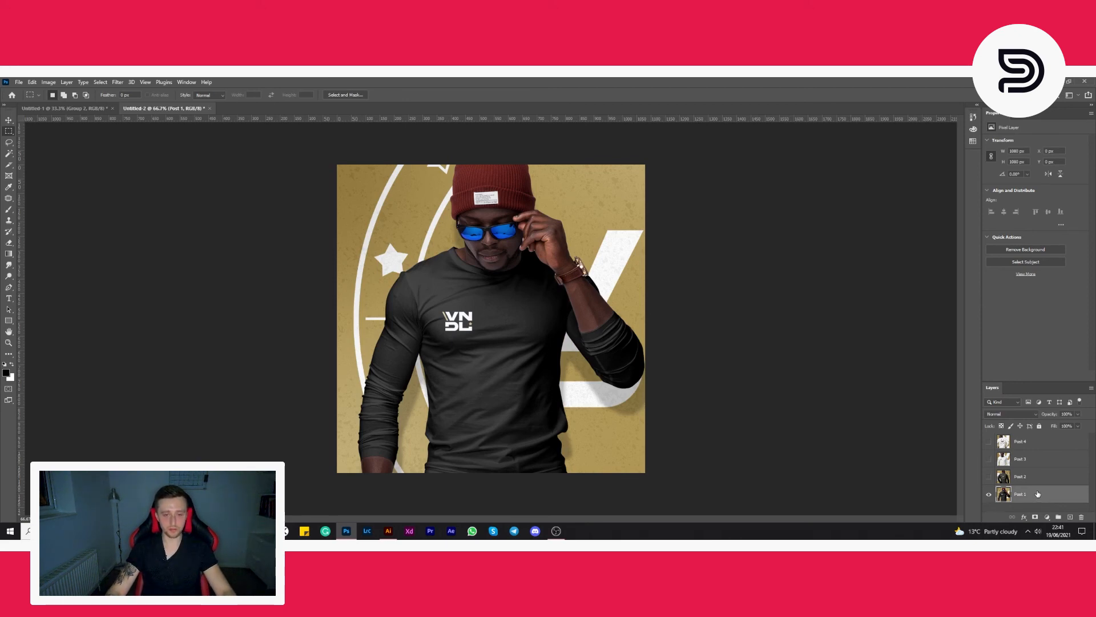
Start a Save for Web export of the Post 1 panel with JPEG as the file format
key("ctrl+alt+shift+s")
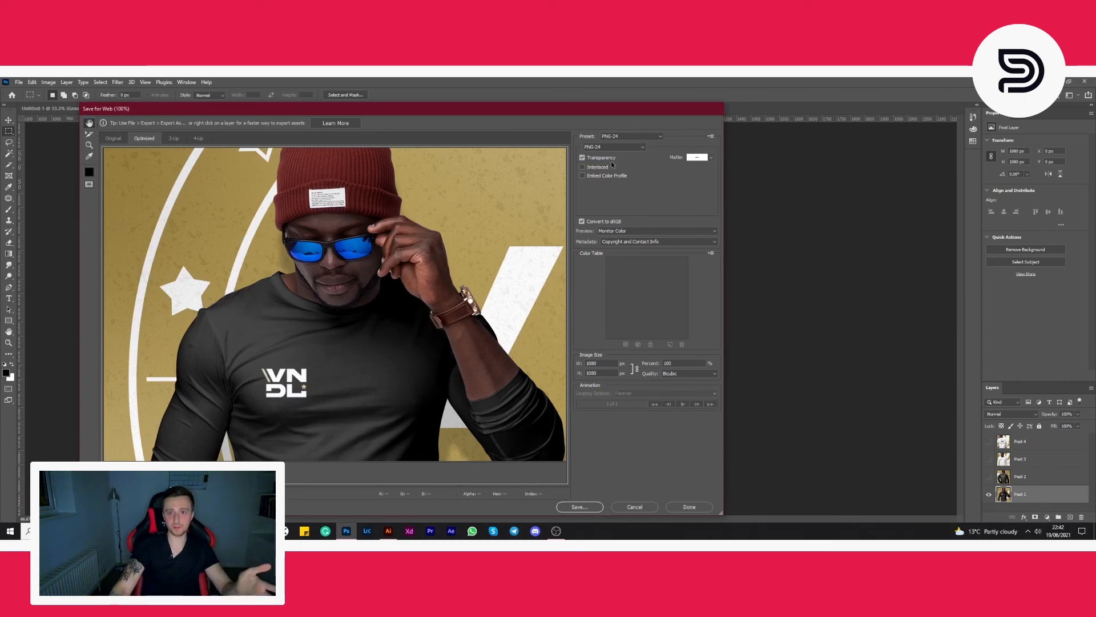
left_click(620, 148)
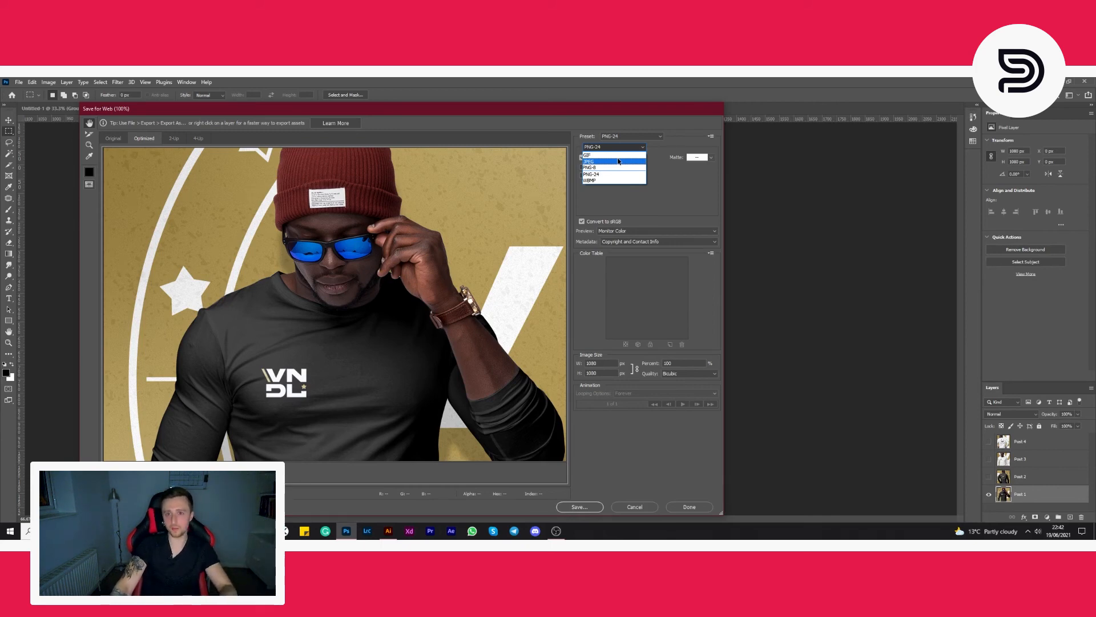
left_click(618, 162)
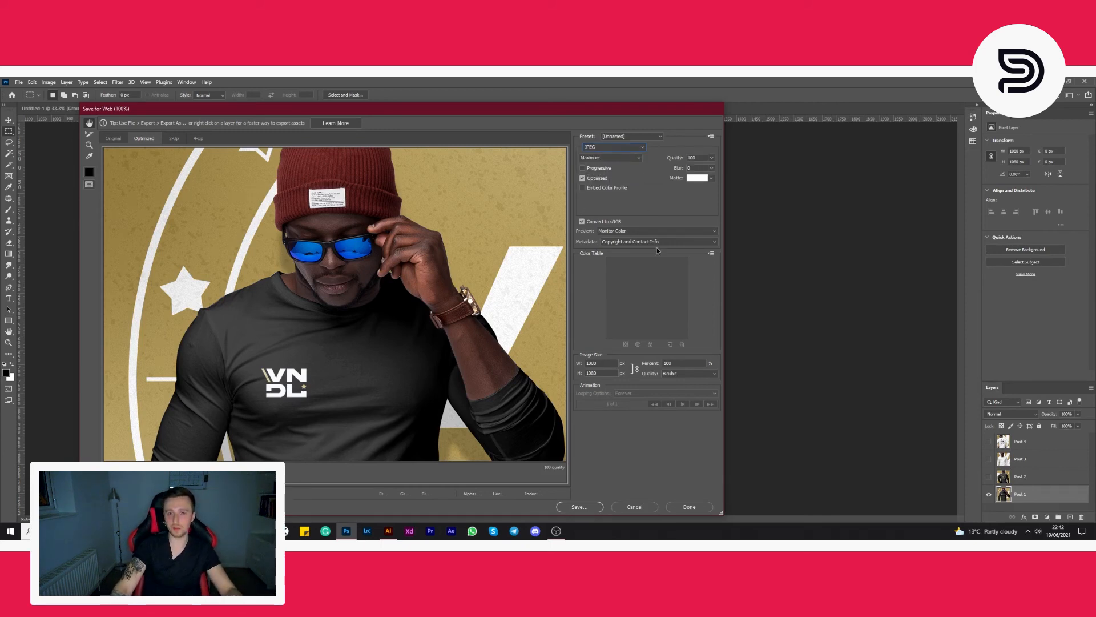